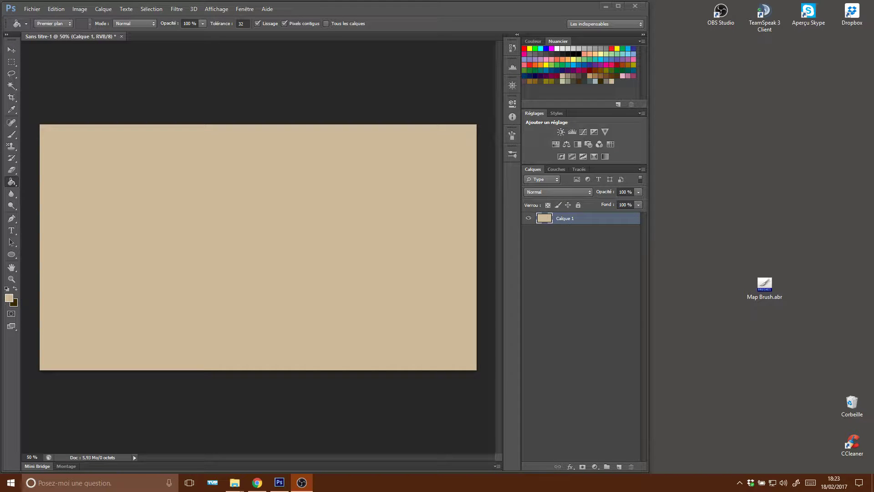
Bring up the DeviantArt Photoshop Map Brush page in Chrome.
left_click(258, 484)
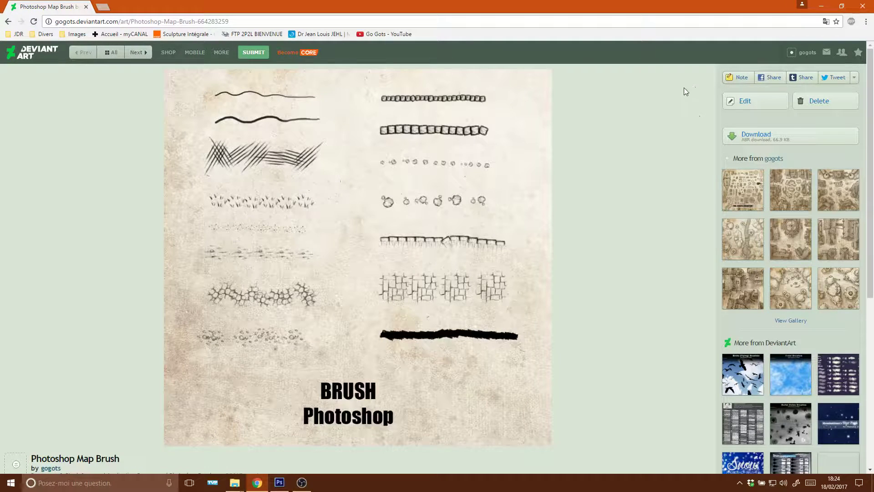
Minimize Chrome so the empty beige Photoshop canvas is visible again.
left_click(820, 8)
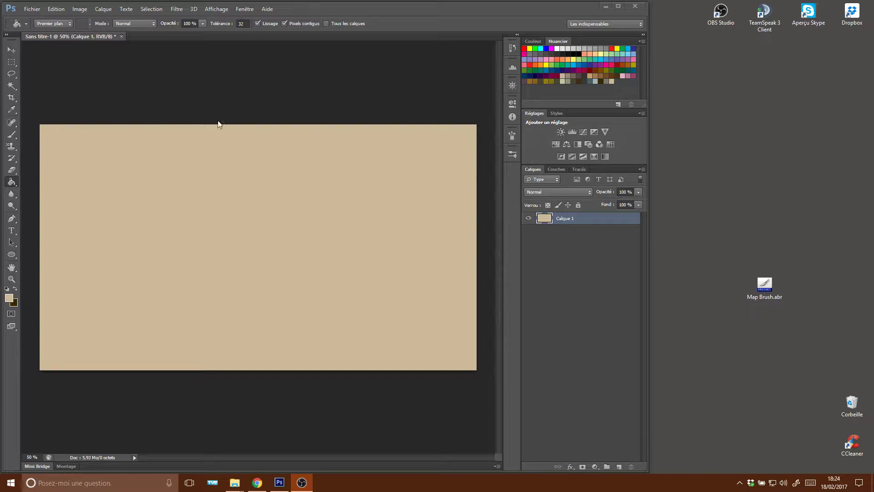
Activate the Brush tool in Photoshop and bring up the brush preset picker.
left_click(16, 141)
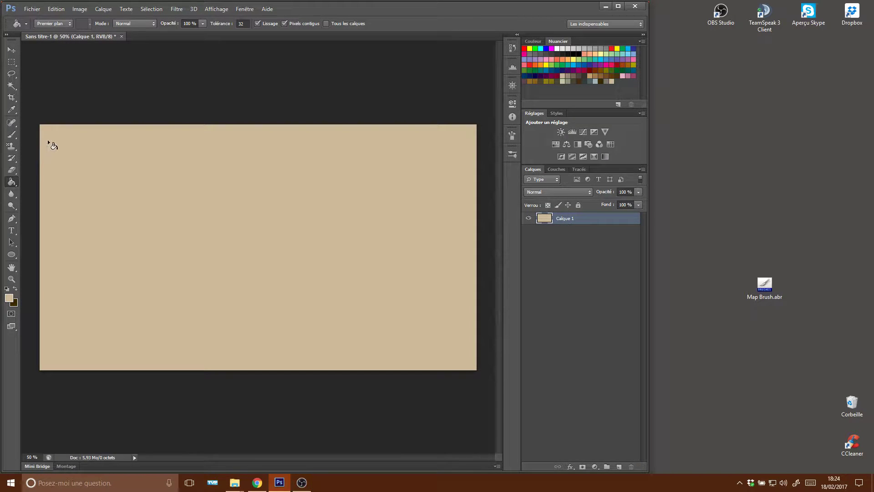
left_click(15, 137)
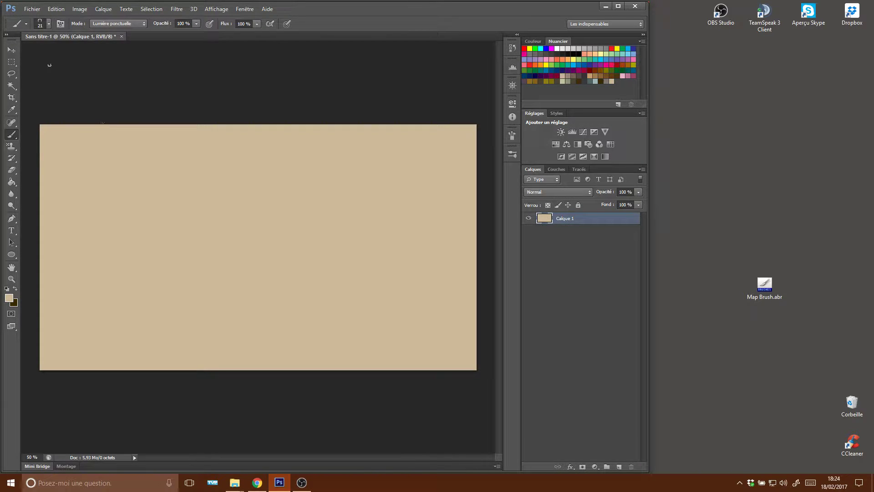
left_click(49, 25)
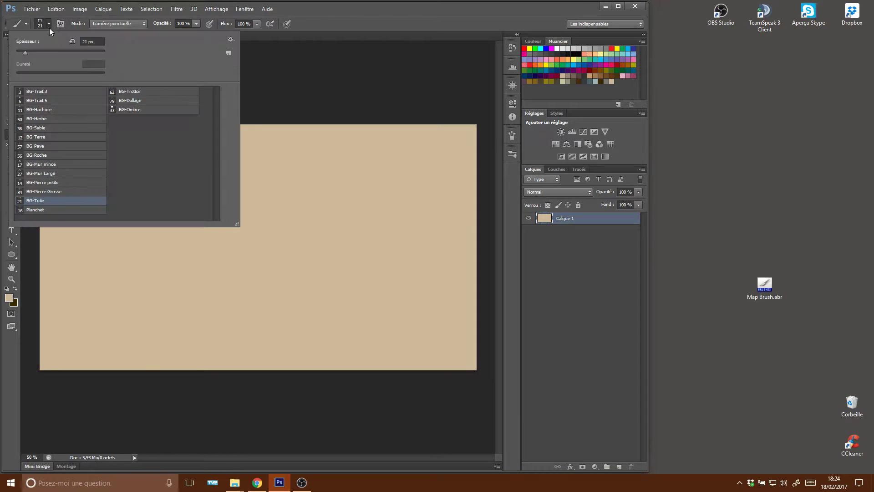
Copy Map Brush.abr from the desktop into the Brushes folder and load it as brushes.
left_click(231, 41)
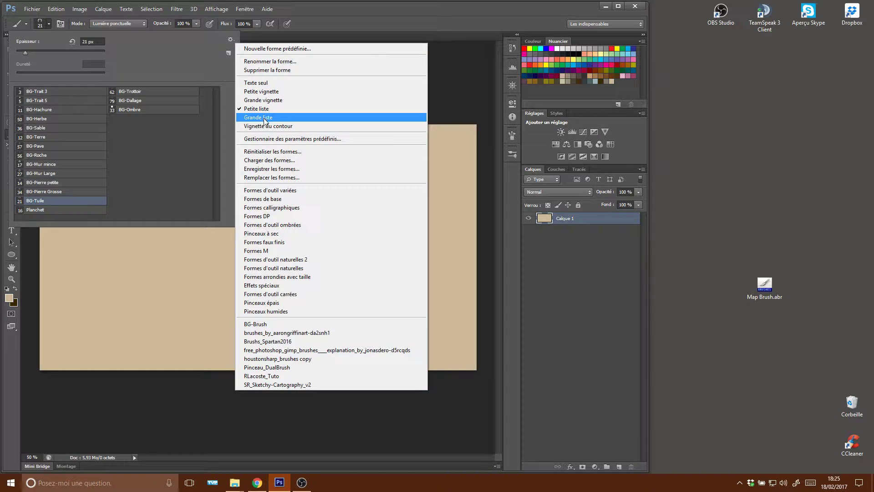
left_click(264, 163)
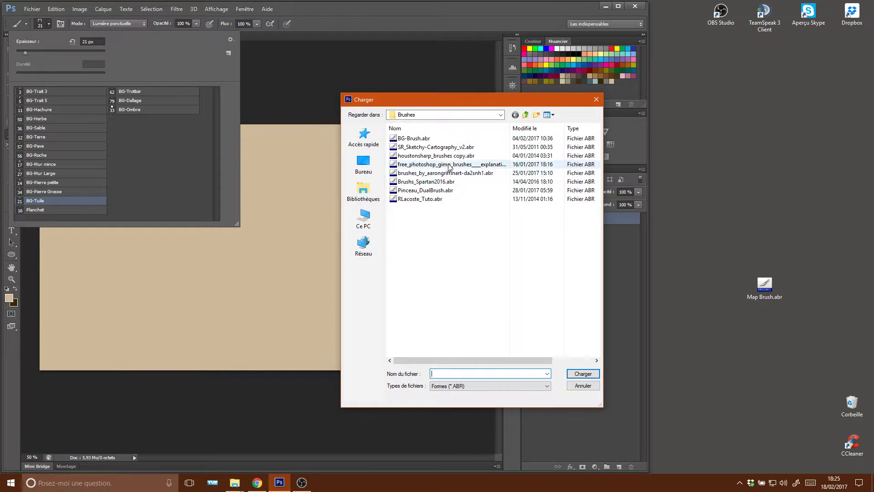
left_click_drag(480, 101, 385, 91)
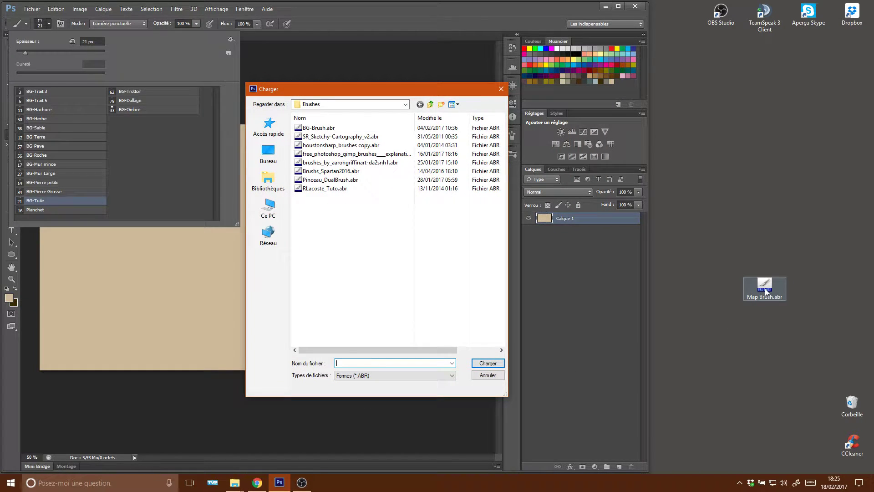
left_click_drag(765, 291, 369, 284)
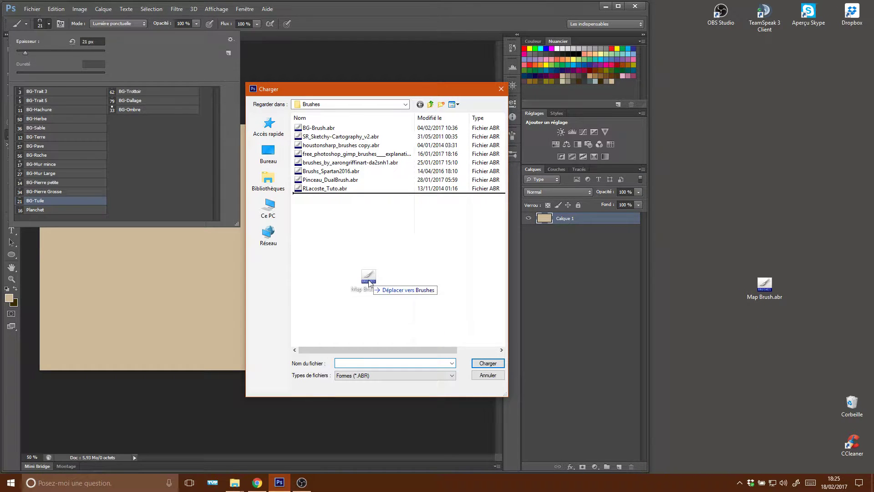
left_click_drag(370, 284, 371, 286)
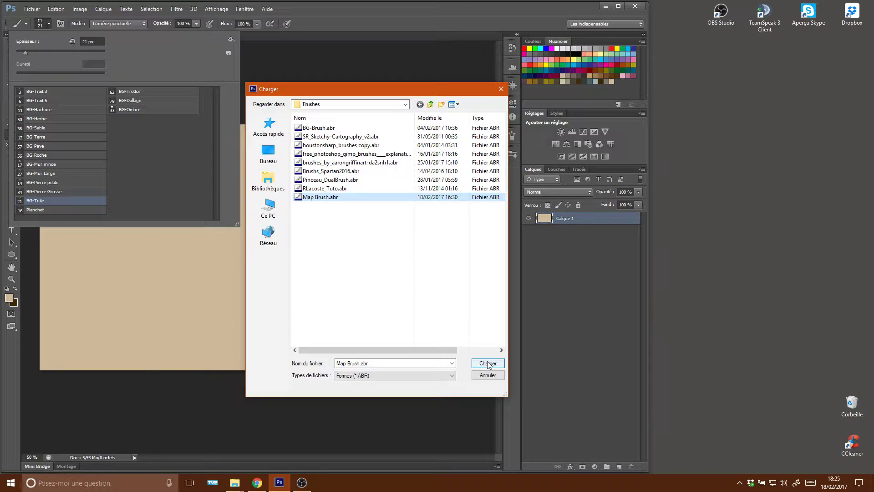
left_click(487, 376)
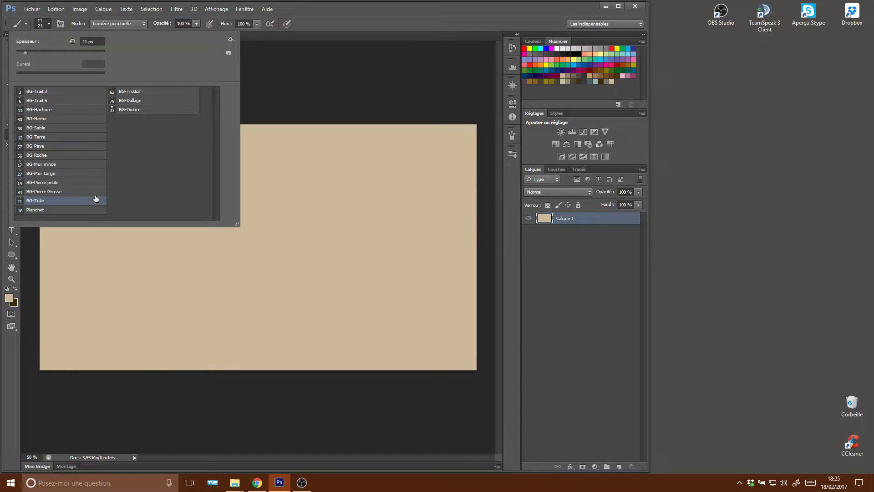
mouse_move(105, 201)
left_mouse_down()
mouse_move(146, 156)
mouse_move(124, 193)
left_mouse_up()
Maximize the Photoshop window and set the canvas zoom to 66.7%.
left_click(231, 39)
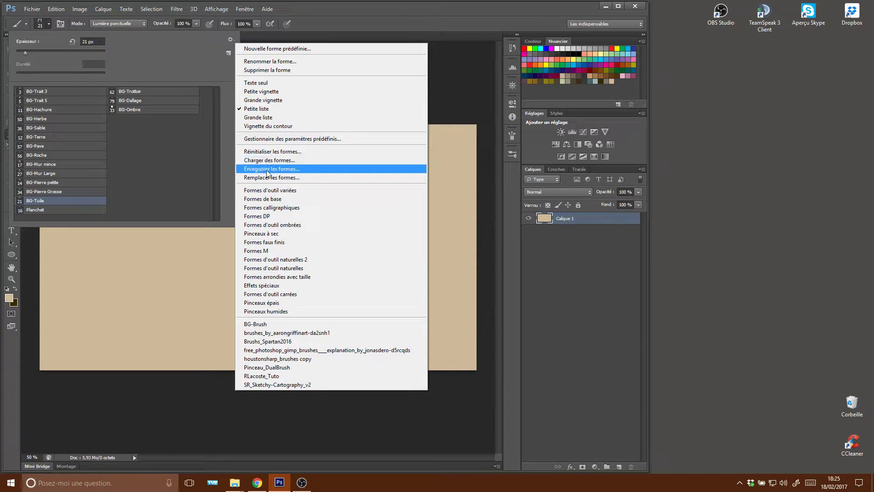
left_click(460, 92)
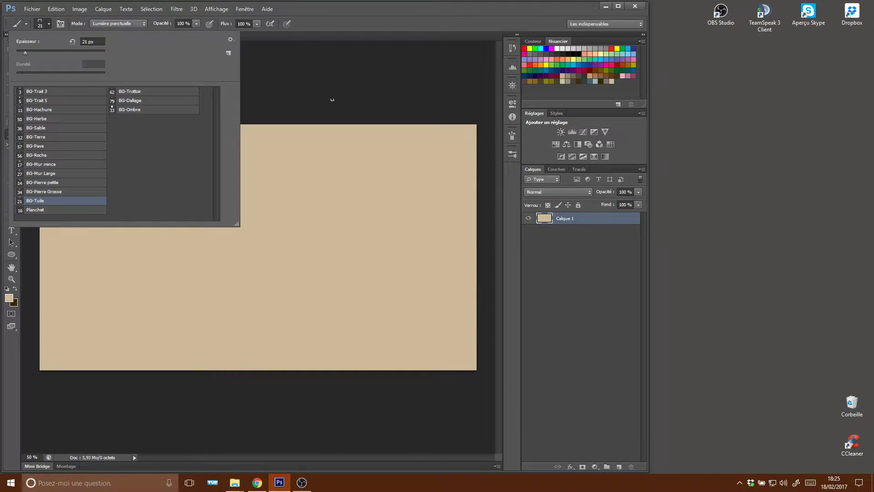
left_click(619, 6)
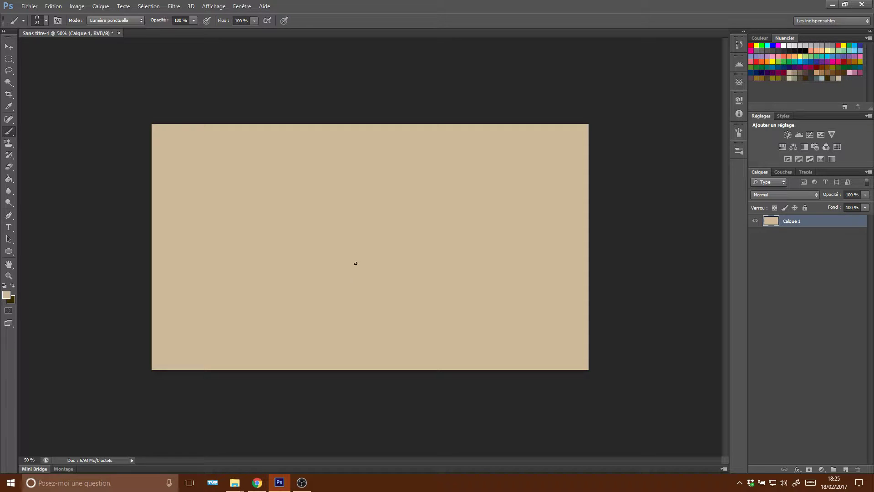
key("ctrl+plus")
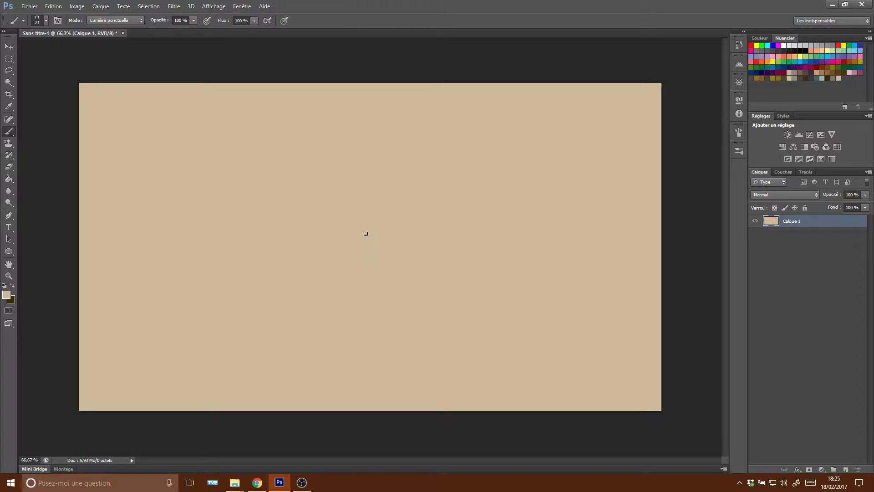
key("ctrl+plus")
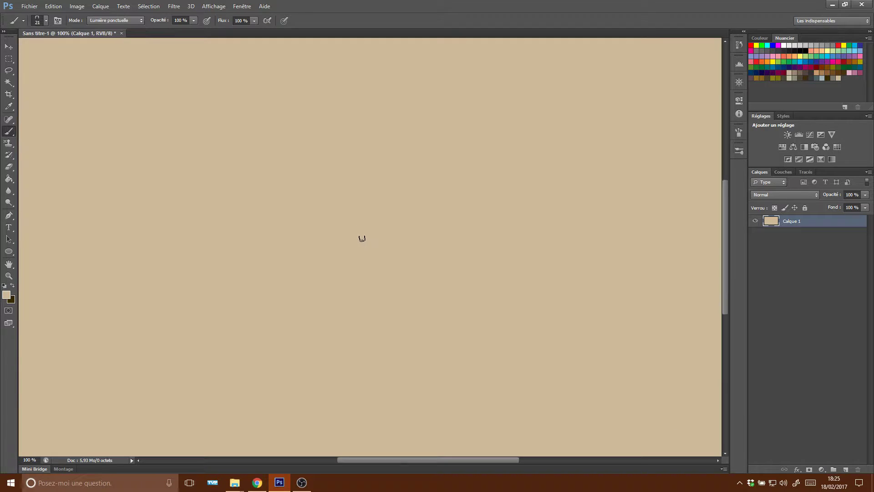
key("ctrl+minus")
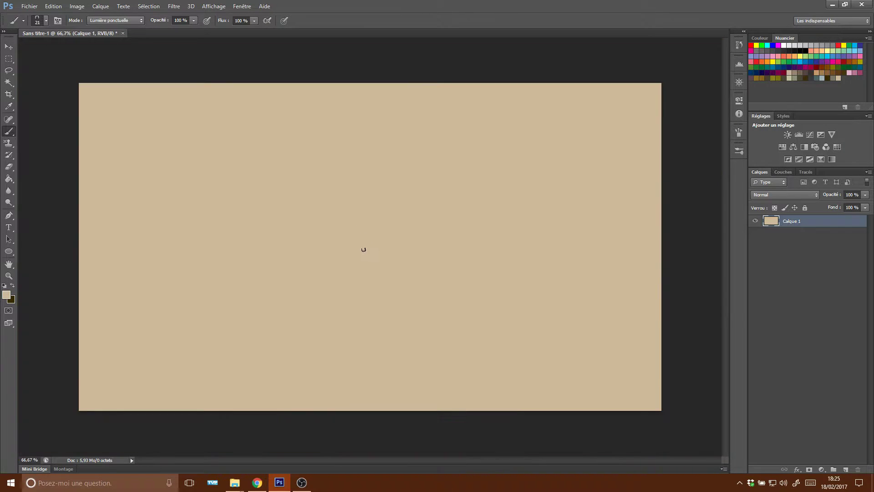
Try the BG-Trait 3 and BG-Trait 5 brushes from the canvas preset list.
right_click(309, 239)
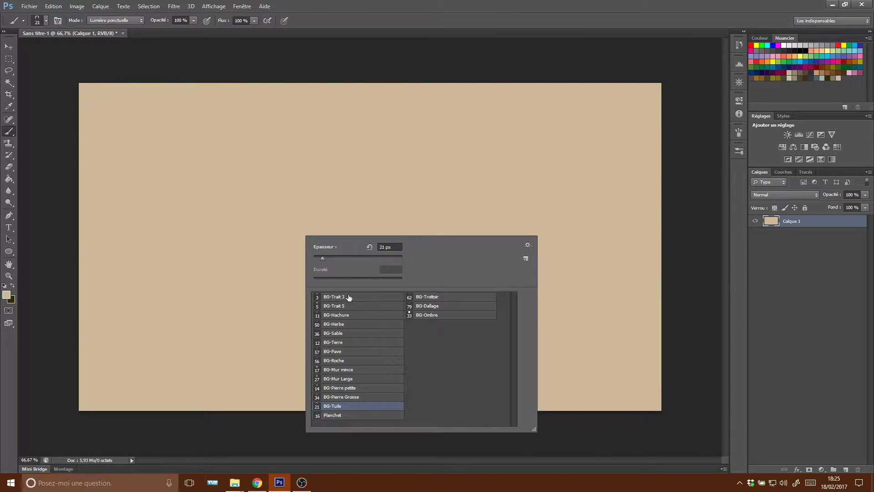
left_click(347, 298)
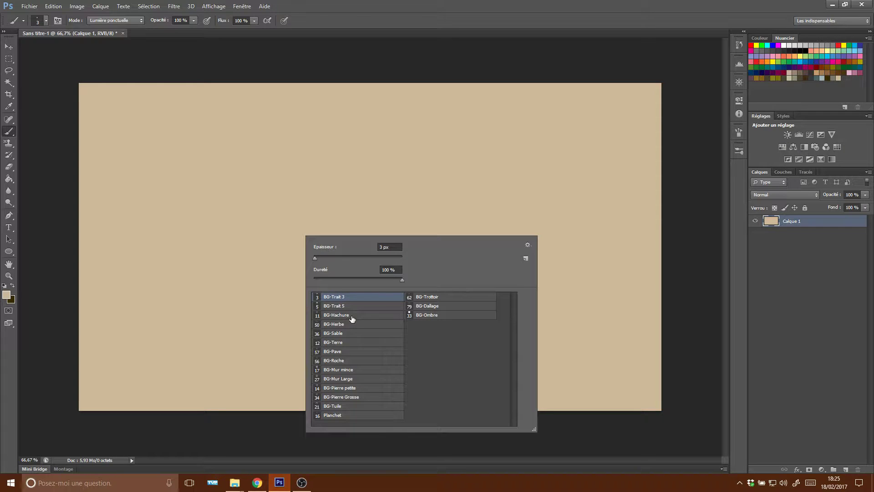
left_click(354, 306)
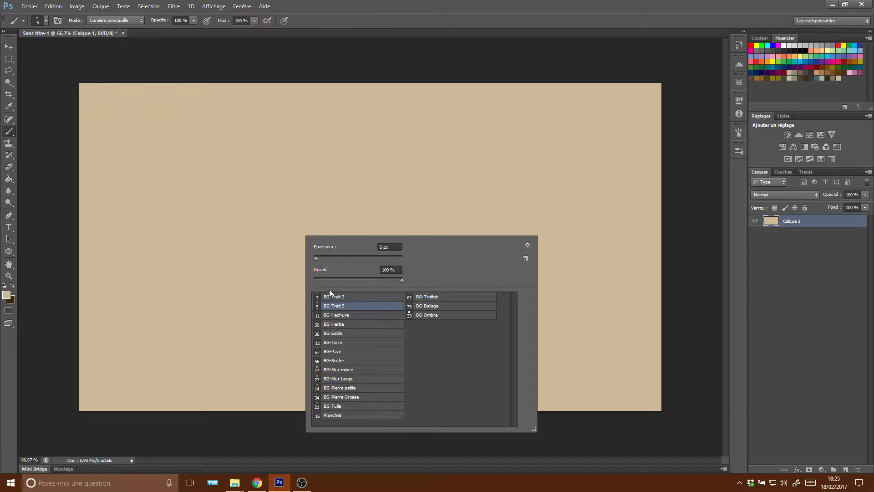
left_click(378, 296)
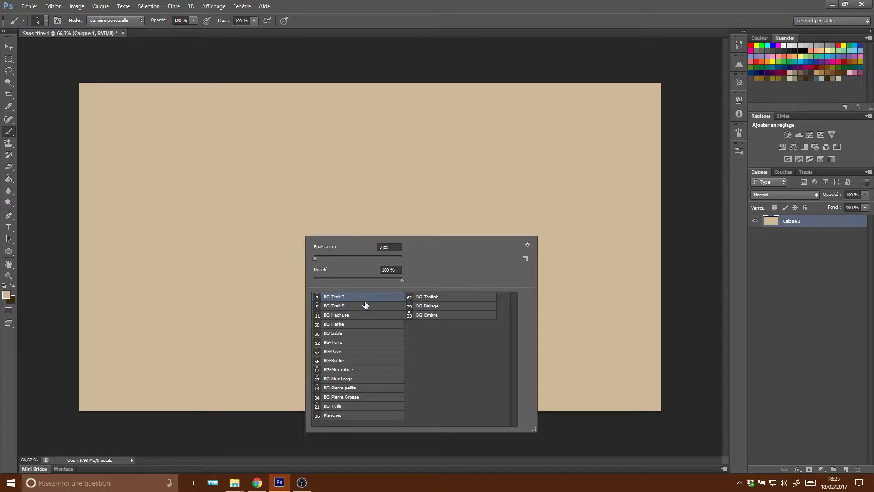
left_click(364, 308)
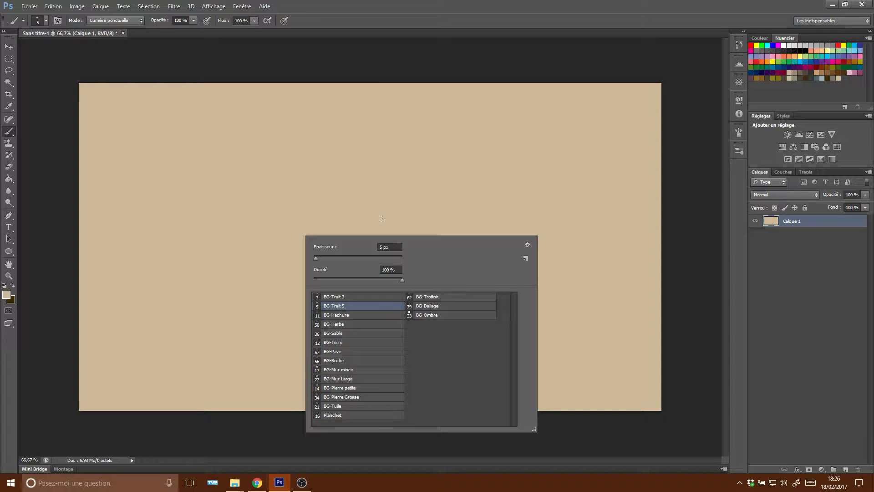
left_click(208, 20)
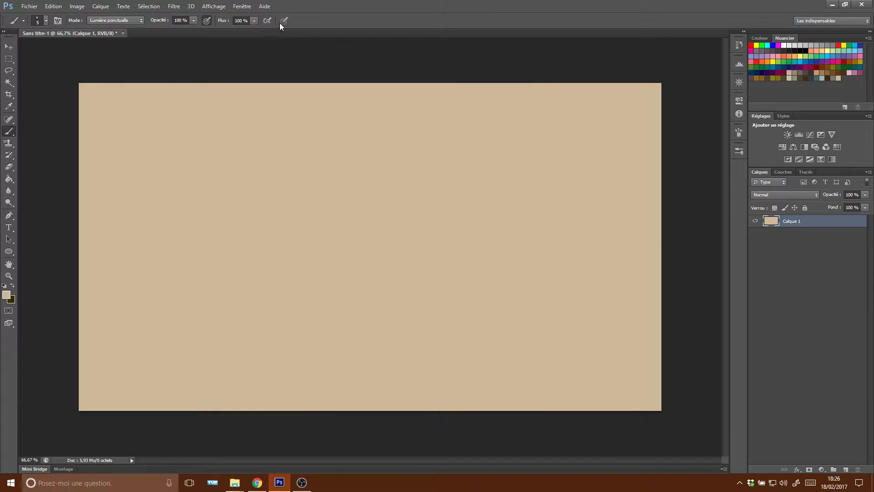
Settle on the thin BG-Trait 3 brush with black on white colours.
right_click(250, 143)
left_click(255, 218)
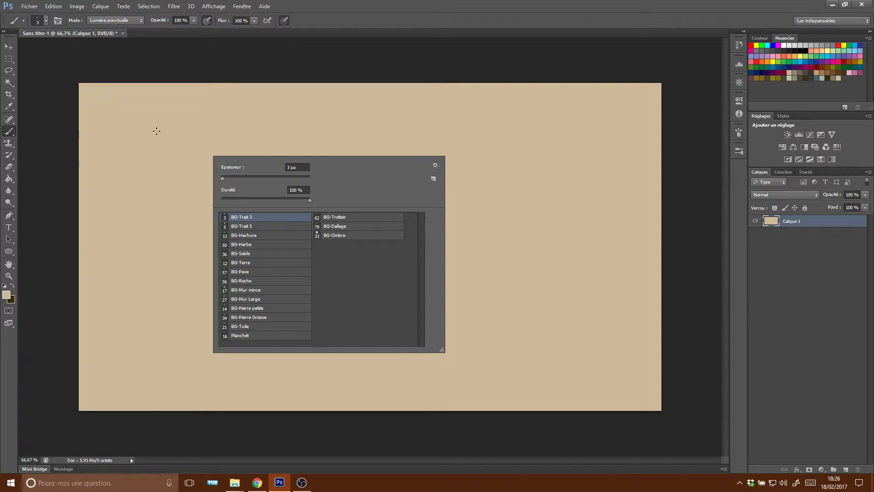
left_click(166, 172)
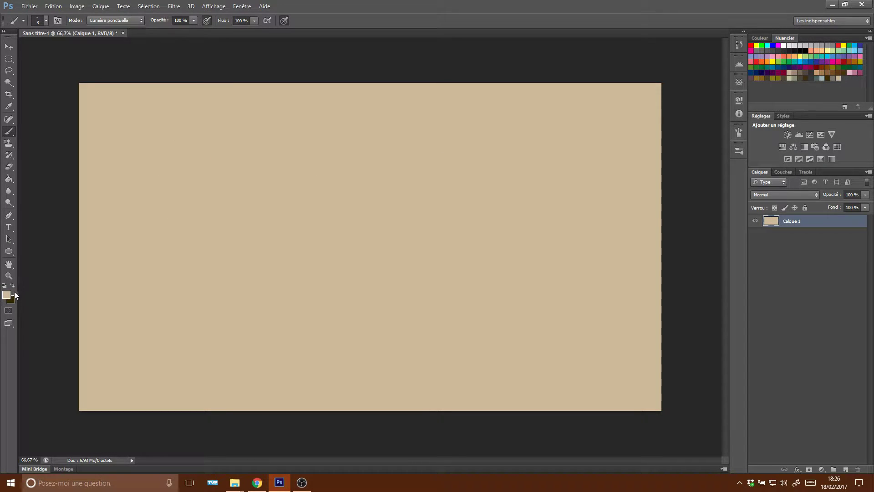
key("d")
On a new layer, paint six thin dark curved lines near the top-left.
left_click(846, 469)
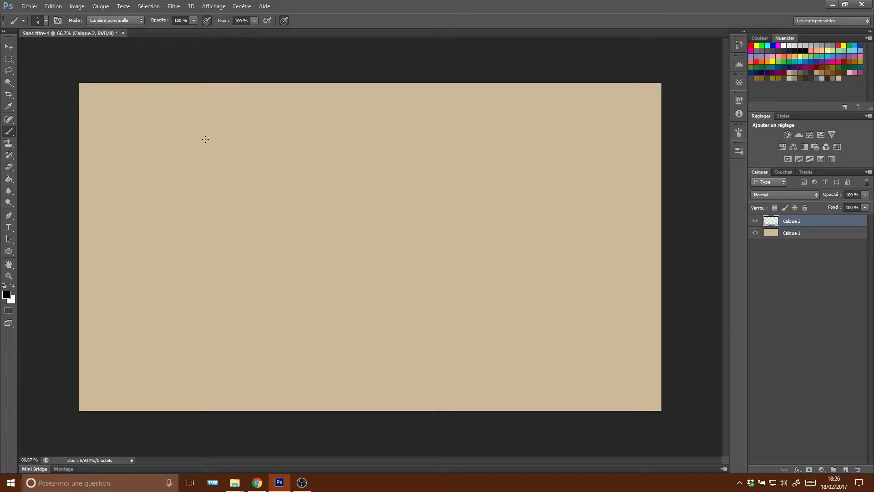
mouse_move(160, 125)
left_mouse_down()
mouse_move(155, 166)
mouse_move(199, 197)
left_mouse_up()
mouse_move(204, 135)
left_mouse_down()
mouse_move(195, 201)
mouse_move(204, 224)
left_mouse_up()
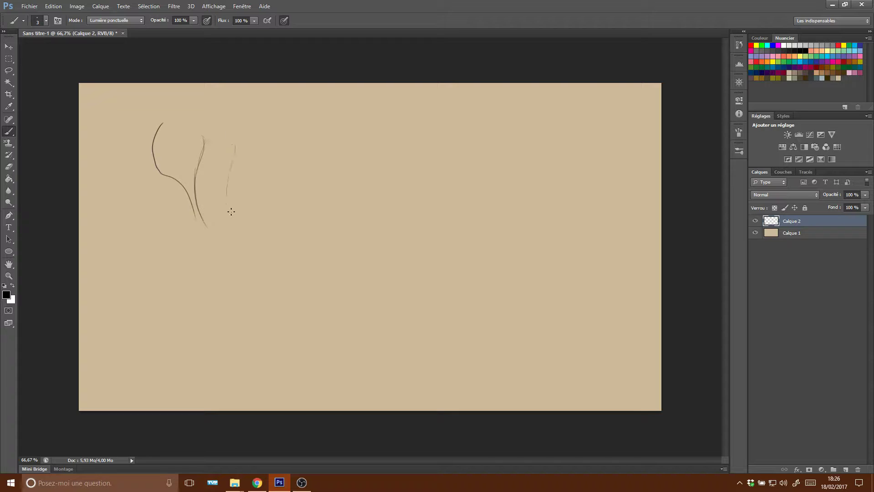
left_click_drag(242, 134, 242, 237)
left_click_drag(253, 138, 256, 245)
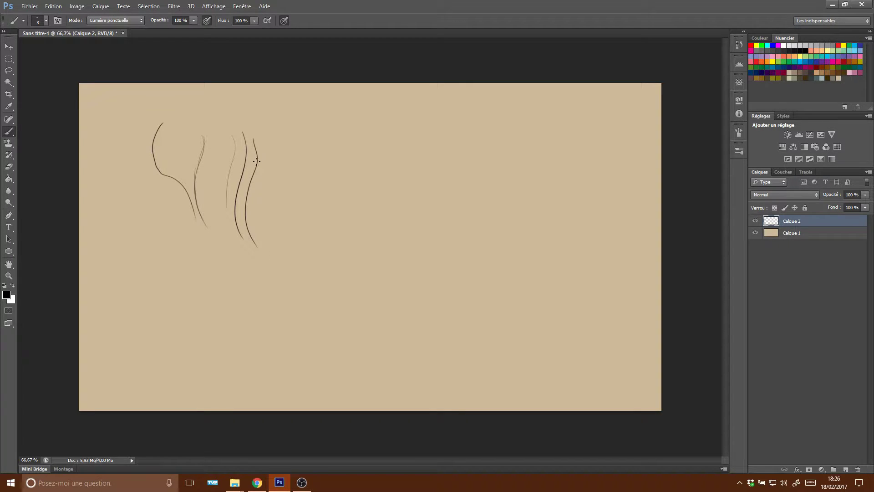
left_click_drag(260, 144, 267, 245)
left_click_drag(274, 166, 271, 235)
Switch to the BG-Trait 5 brush and draw a dark curve with thin strands beside it.
right_click(294, 174)
left_click(337, 246)
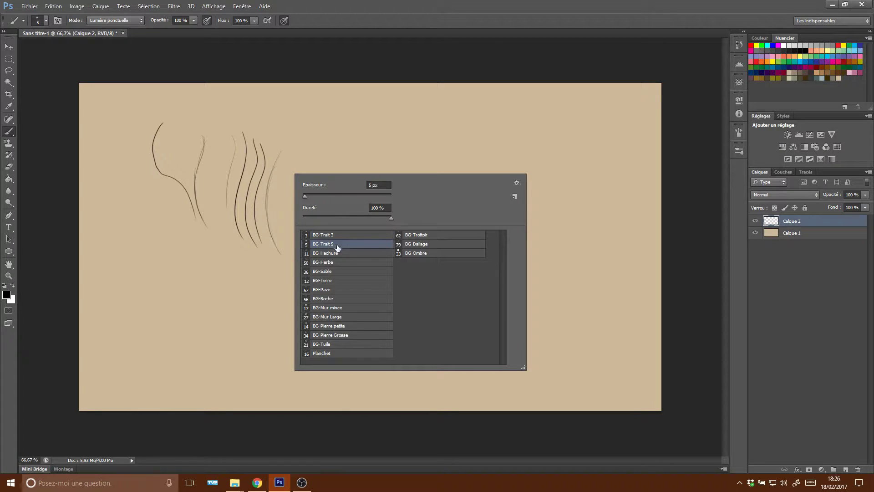
left_click(314, 144)
left_click_drag(309, 127, 308, 250)
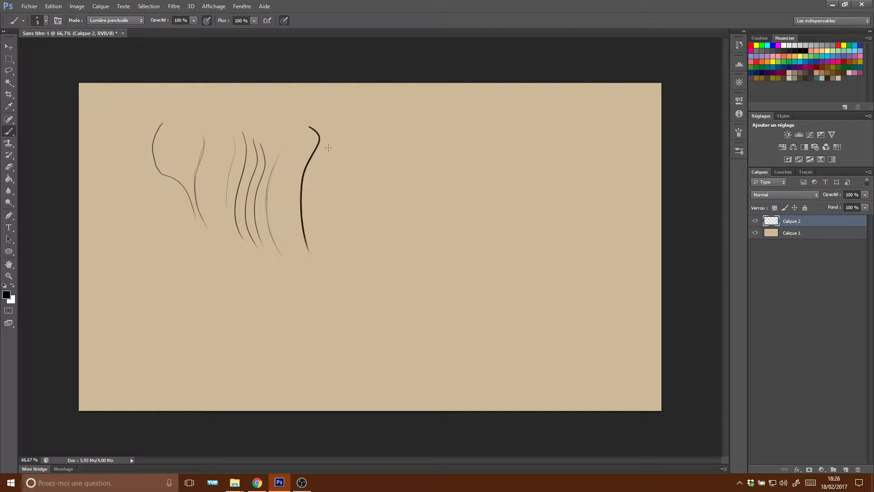
left_click_drag(321, 160, 321, 252)
left_click_drag(318, 173, 321, 253)
left_click_drag(315, 170, 322, 252)
Add more hair-like curved strands to the right and dismiss the disk cleanup alert.
left_click_drag(314, 215, 328, 260)
left_click_drag(324, 155, 312, 186)
left_click_drag(347, 137, 331, 200)
mouse_move(337, 160)
left_mouse_down()
mouse_move(333, 213)
mouse_move(345, 231)
left_mouse_up()
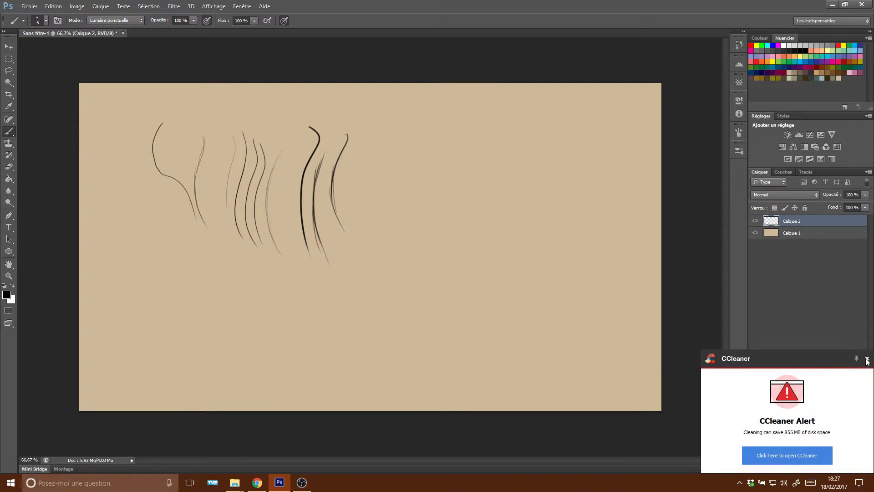
left_click(868, 359)
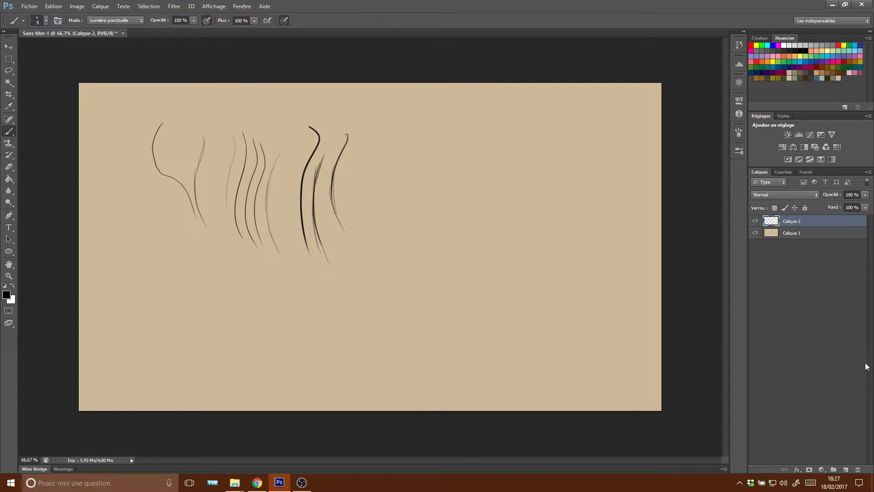
right_click(369, 203)
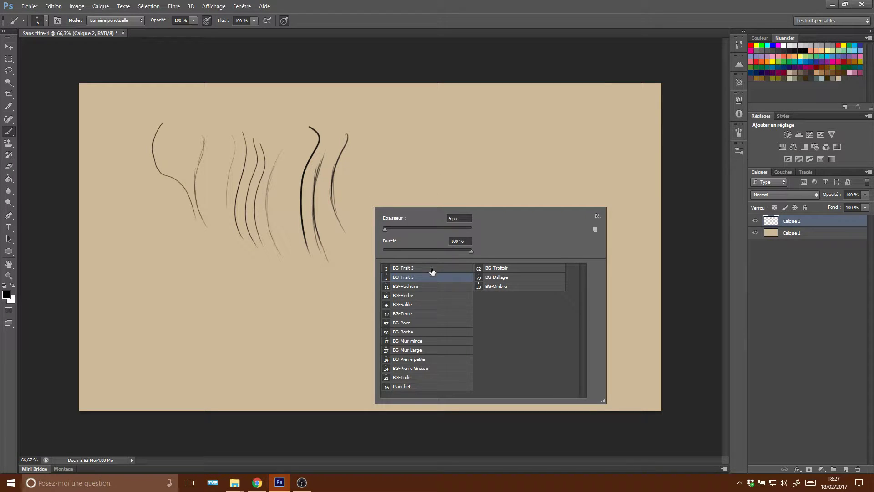
Paint a dense vertical band with the BG-Hachure brush, then reselect BG-Trait 5.
left_click(432, 287)
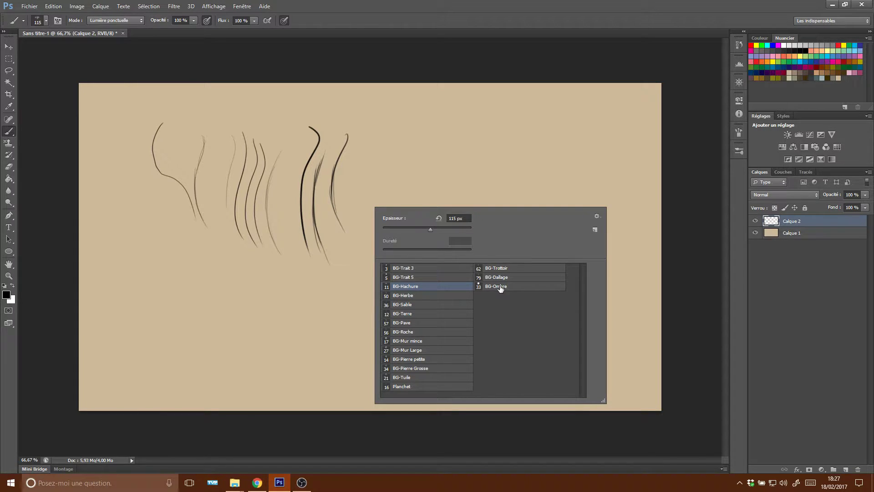
left_click(207, 23)
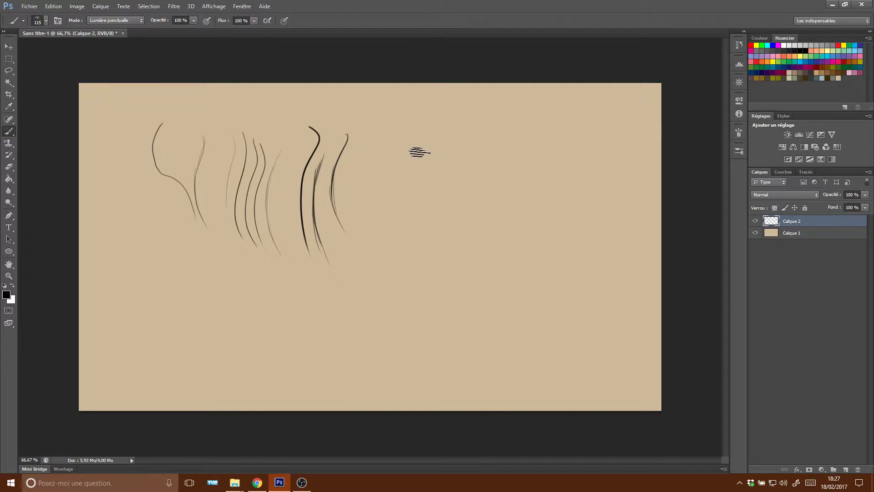
left_click_drag(418, 155, 400, 278)
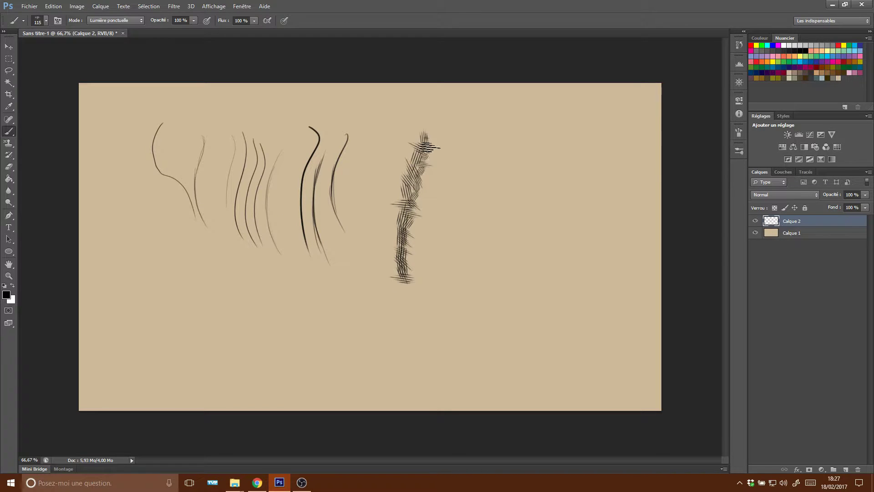
mouse_move(428, 137)
left_mouse_down()
mouse_move(412, 238)
mouse_move(417, 310)
left_mouse_up()
left_click_drag(428, 191, 412, 291)
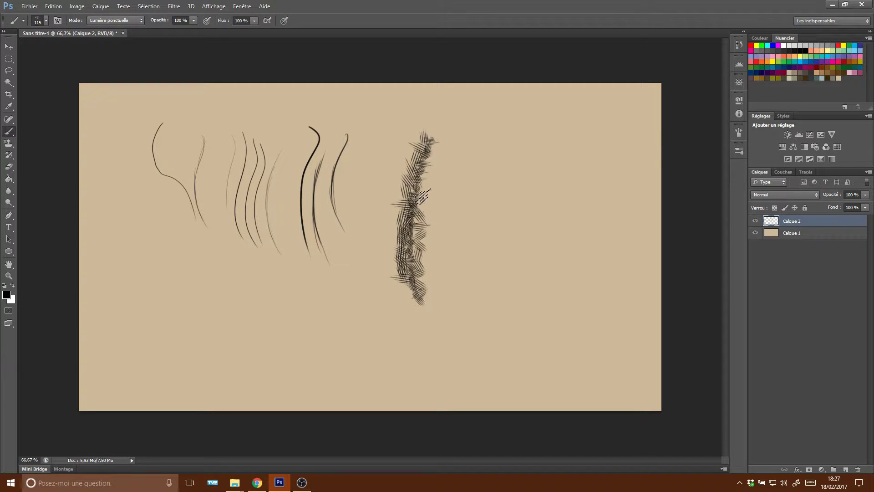
mouse_move(435, 146)
left_mouse_down()
mouse_move(419, 260)
mouse_move(437, 310)
mouse_move(441, 152)
mouse_move(437, 307)
mouse_move(439, 162)
mouse_move(453, 309)
left_mouse_up()
right_click(466, 204)
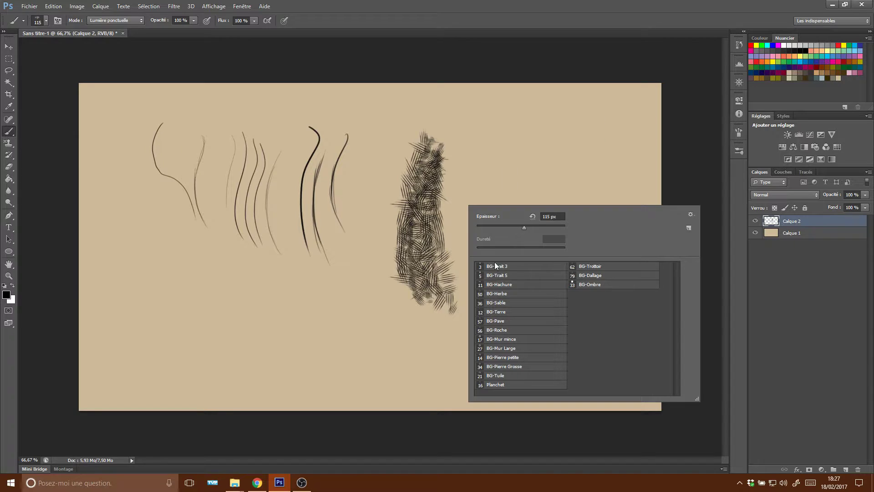
left_click(506, 276)
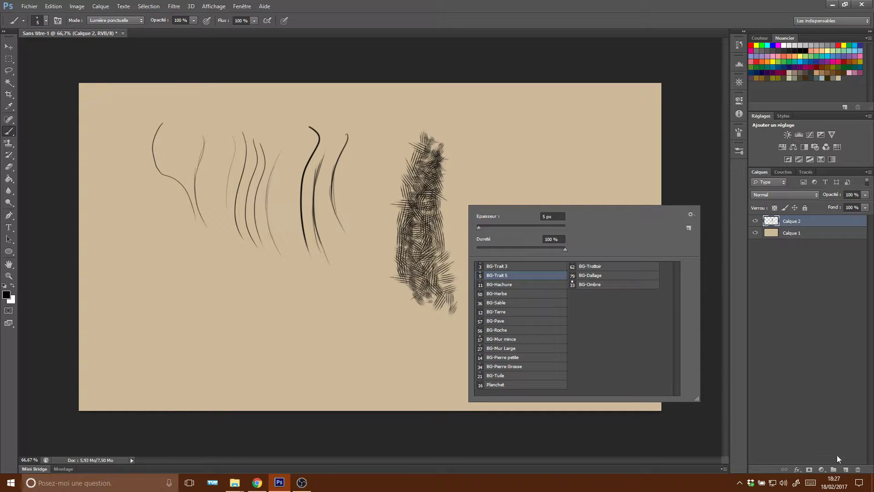
left_click(846, 469)
Hide Calque 2 and draw a long winding black line with a deep U loop on Calque 3.
left_click(755, 233)
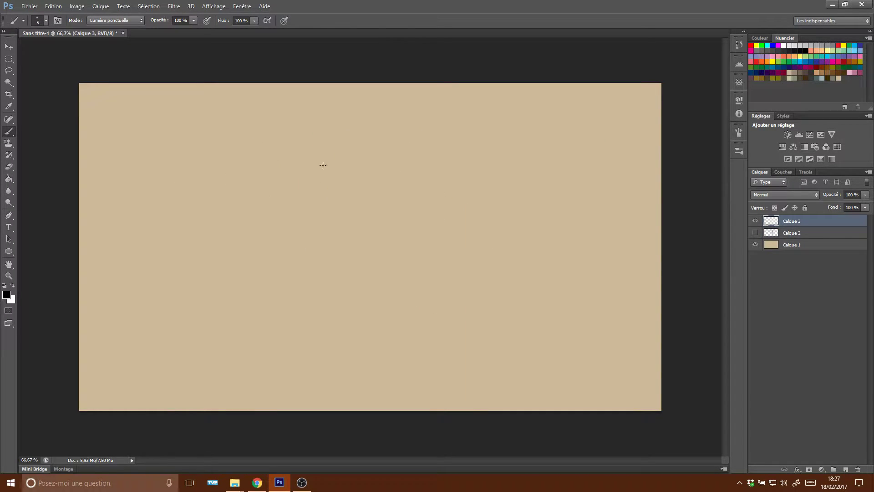
mouse_move(290, 151)
left_mouse_down()
mouse_move(271, 250)
mouse_move(345, 245)
mouse_move(350, 180)
mouse_move(329, 136)
mouse_move(405, 132)
left_mouse_up()
left_click_drag(279, 146, 179, 152)
left_click_drag(405, 132, 472, 158)
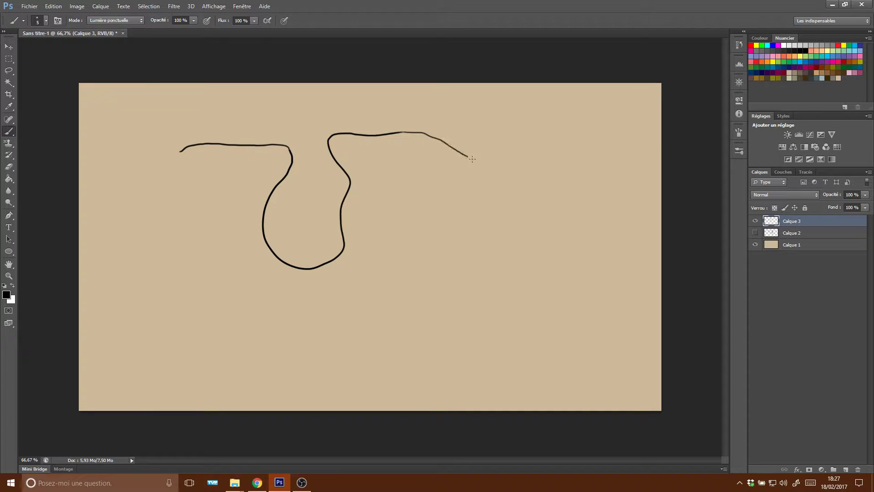
left_click_drag(179, 152, 141, 160)
left_click_drag(482, 156, 500, 167)
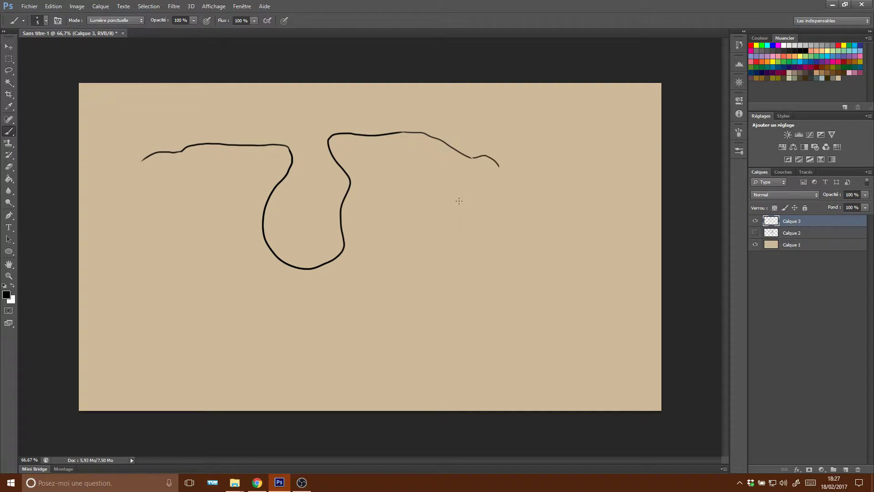
Cross-hatch along the U outline's top and right side with BG-Hachure on new layer Calque 4.
right_click(366, 181)
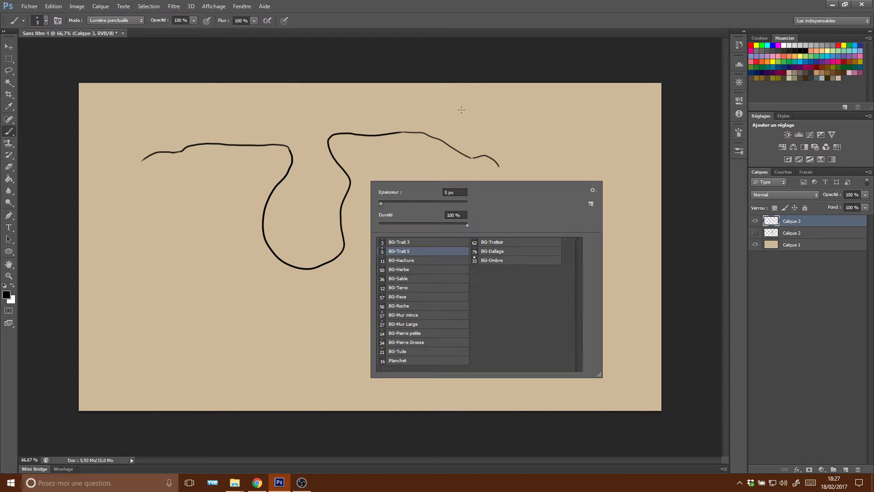
left_click(415, 260)
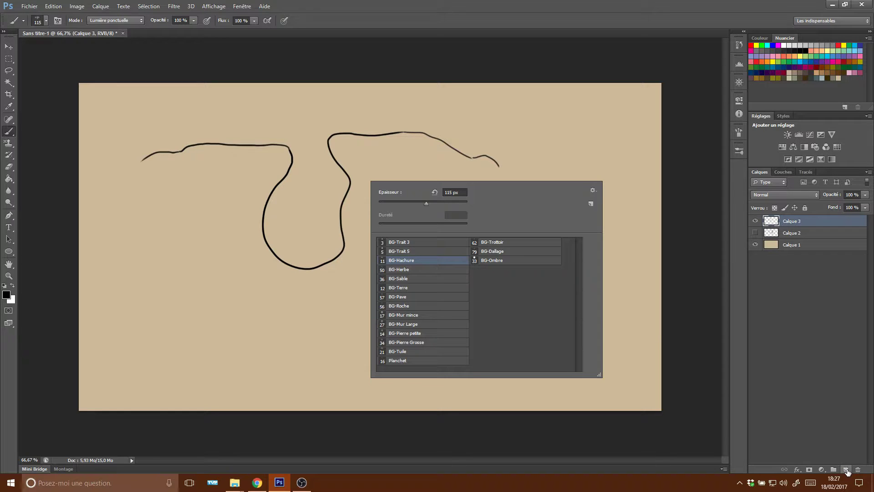
left_click(847, 470)
mouse_move(337, 127)
left_mouse_down()
mouse_move(330, 151)
mouse_move(347, 189)
mouse_move(346, 228)
mouse_move(339, 145)
mouse_move(423, 135)
mouse_move(400, 133)
mouse_move(500, 166)
mouse_move(379, 156)
mouse_move(328, 269)
mouse_move(268, 259)
mouse_move(282, 147)
mouse_move(185, 156)
mouse_move(173, 169)
mouse_move(259, 191)
mouse_move(255, 269)
mouse_move(346, 268)
mouse_move(392, 167)
mouse_move(377, 201)
mouse_move(251, 219)
mouse_move(228, 155)
left_mouse_up()
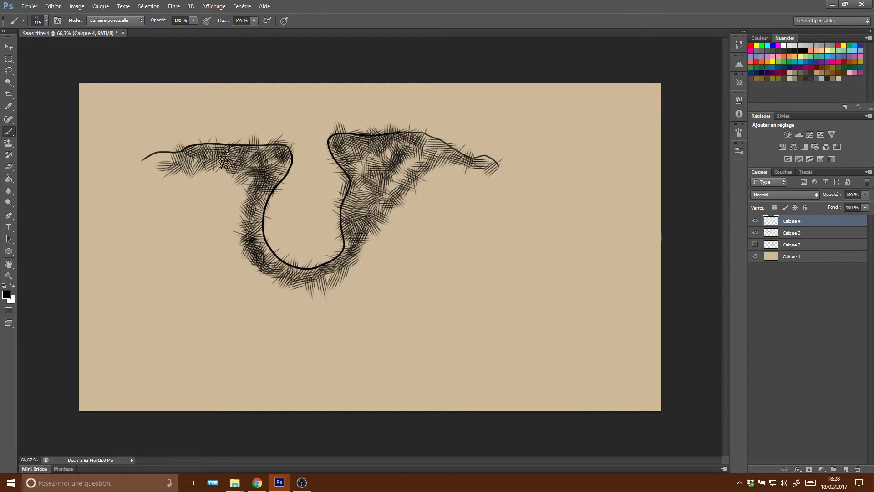
right_click(402, 155)
left_click(402, 155)
left_click_drag(396, 146, 352, 241)
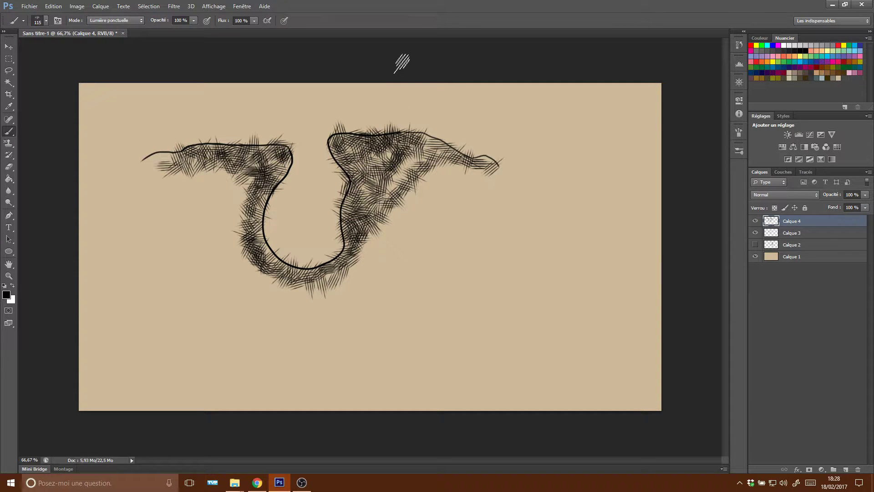
Erase stray hatching above the outline with a 73 px eraser, then hide Calque 4.
left_click(9, 167)
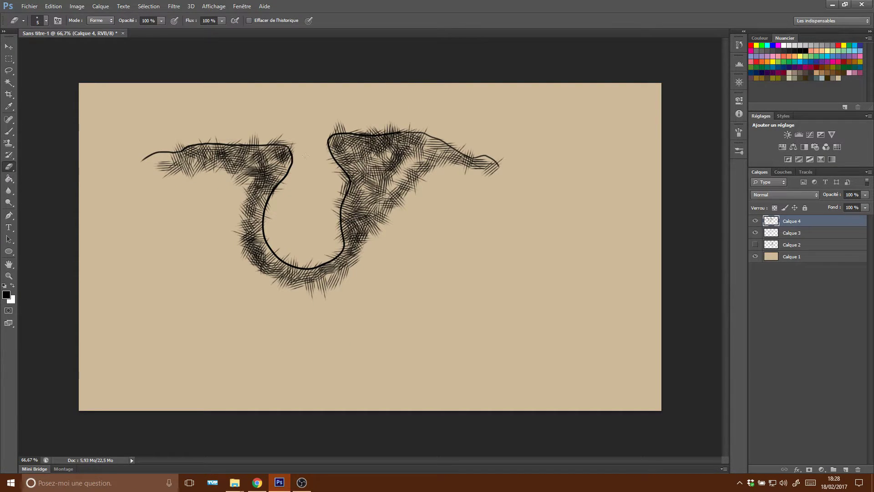
right_click(334, 196)
left_click_drag(322, 178, 352, 178)
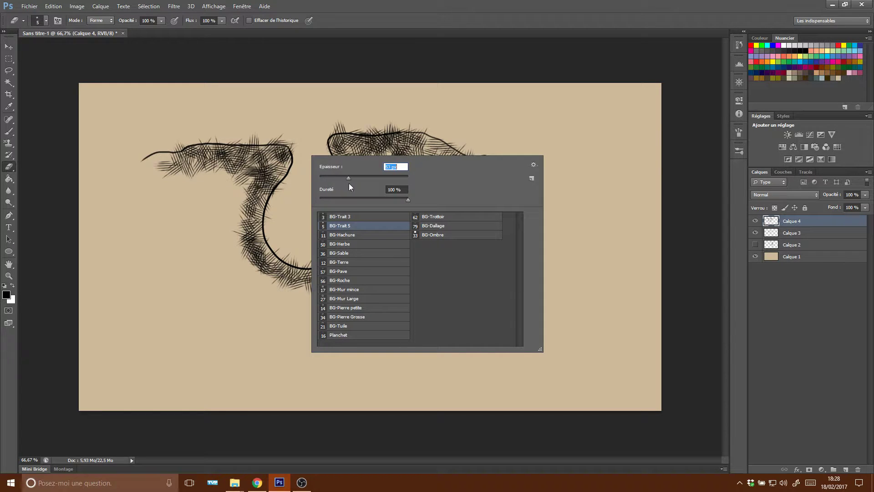
key("Return")
mouse_move(210, 136)
left_mouse_down()
mouse_move(296, 142)
mouse_move(273, 231)
mouse_move(293, 253)
mouse_move(326, 250)
mouse_move(335, 183)
mouse_move(318, 147)
mouse_move(347, 119)
mouse_move(437, 123)
mouse_move(482, 142)
mouse_move(369, 123)
mouse_move(184, 138)
left_mouse_up()
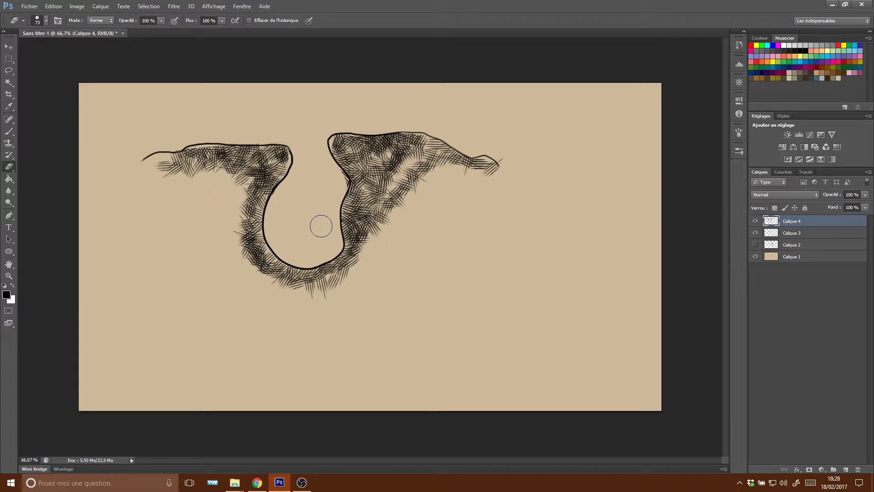
left_click(755, 221)
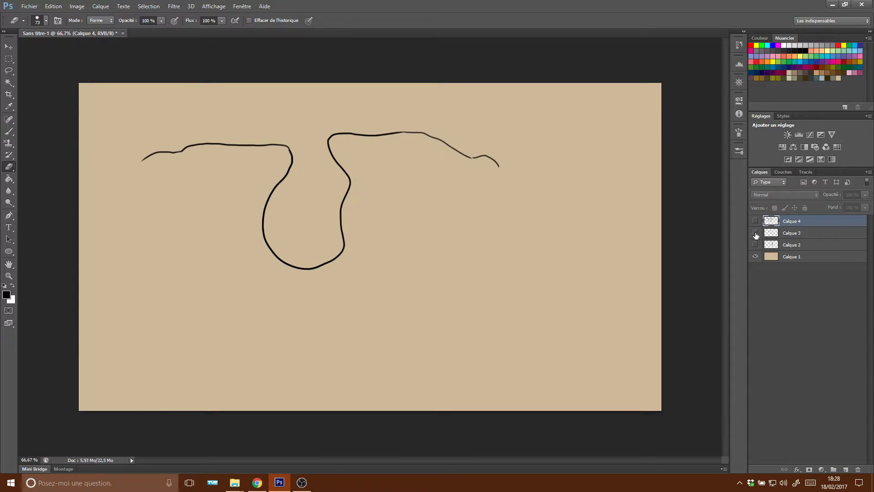
Hide Calque 3, add empty layer Calque 5, and select the BG-Herbe grass brush.
left_click(755, 234)
left_click(848, 471)
right_click(337, 214)
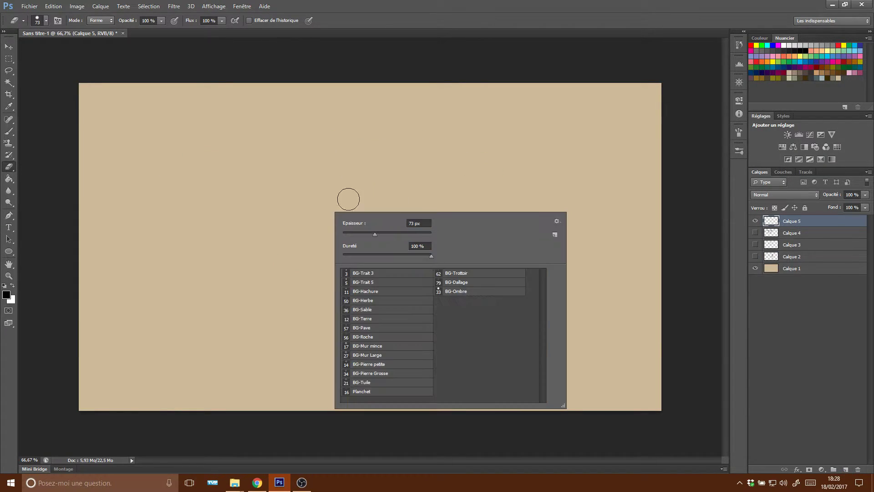
left_click(377, 302)
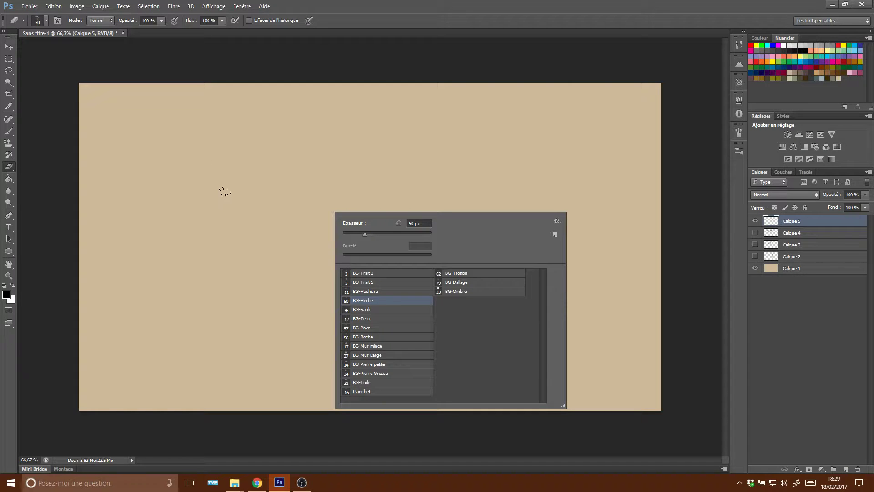
left_click(220, 183)
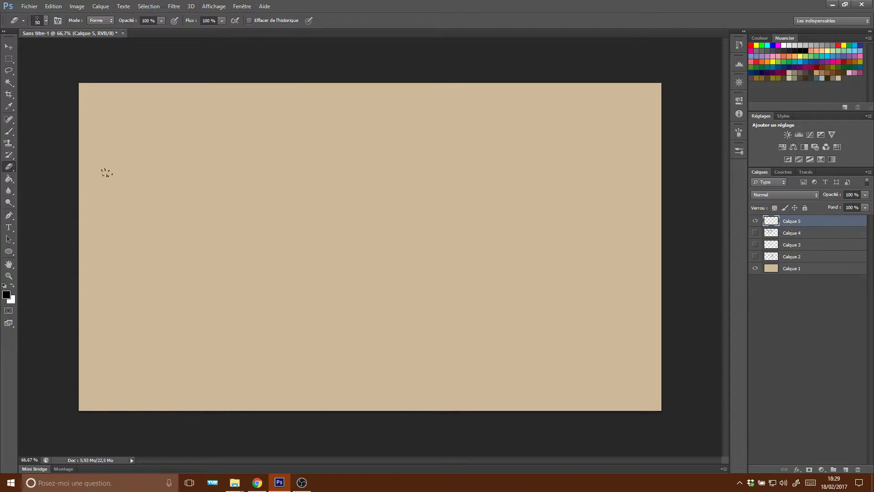
left_click(9, 131)
right_click(308, 209)
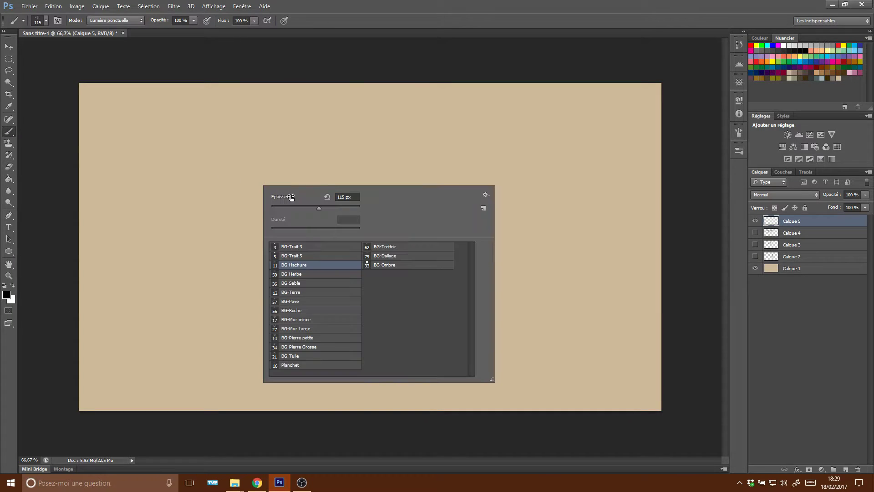
Paint rows of BG-Herbe grass tufts at 200% zoom, then hide Calque 5 and add Calque 6.
left_click(301, 275)
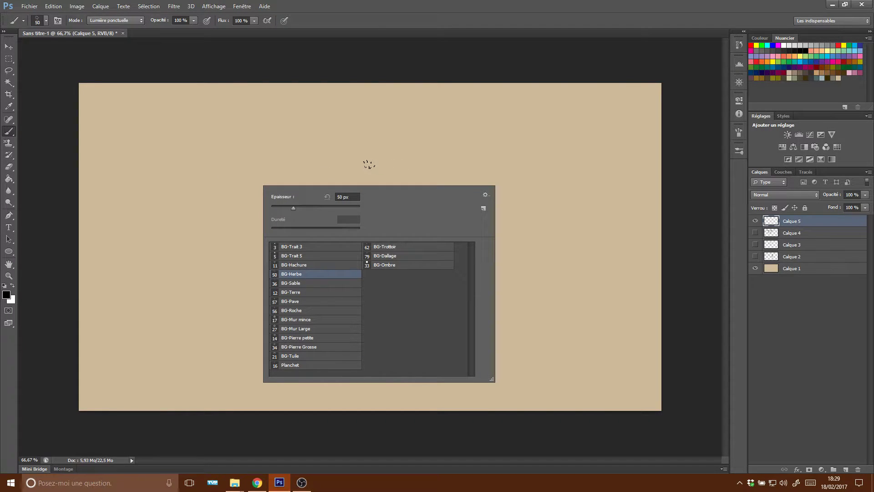
left_click_drag(218, 215, 294, 229)
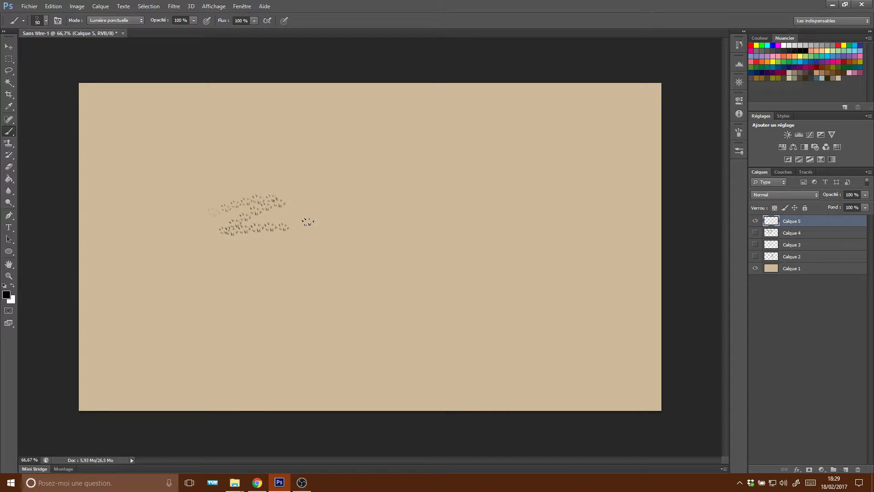
key("ctrl+plus")
key("ctrl+plus")
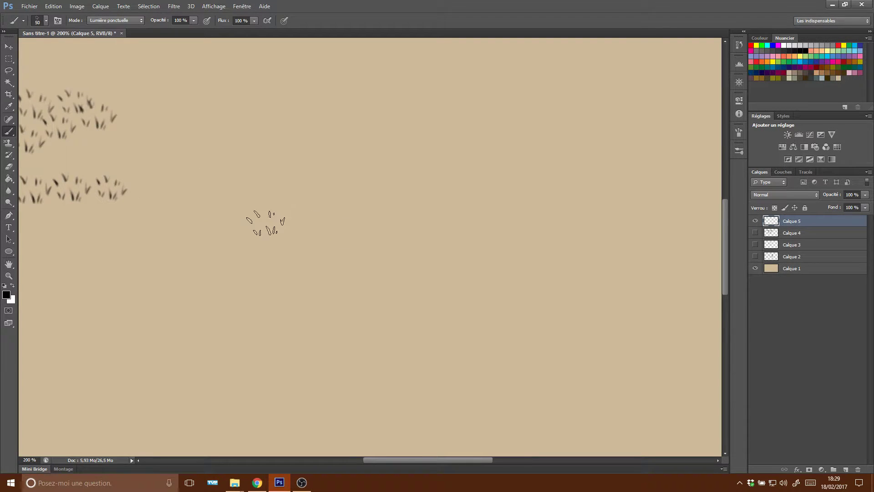
left_click_drag(281, 238, 482, 237)
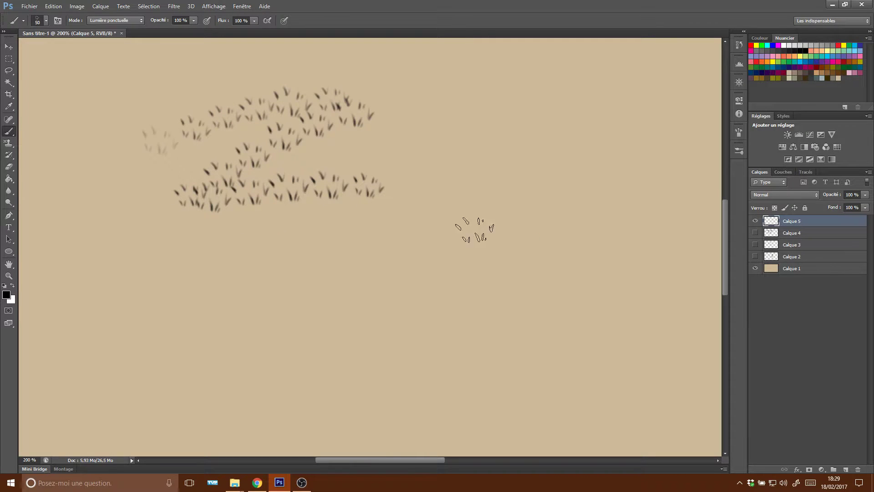
mouse_move(416, 164)
left_mouse_down()
mouse_move(560, 224)
mouse_move(431, 275)
mouse_move(587, 275)
mouse_move(582, 266)
mouse_move(613, 241)
mouse_move(564, 98)
left_mouse_up()
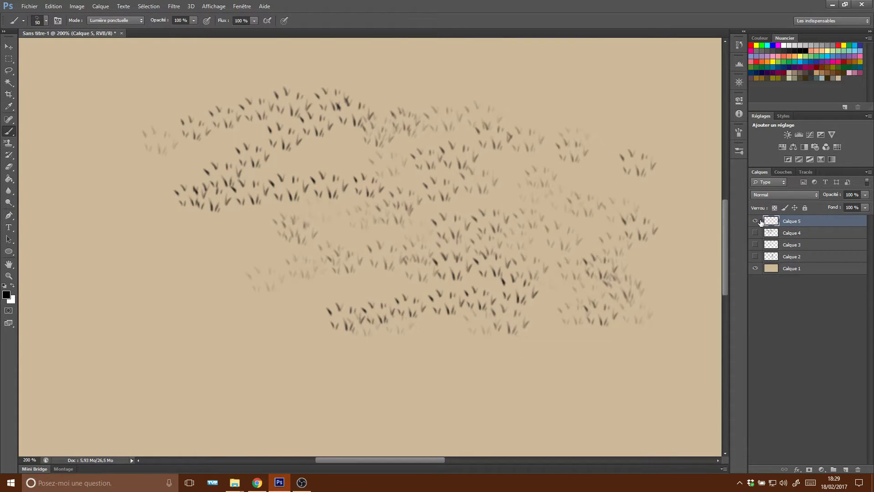
left_click(755, 221)
left_click(846, 470)
Paint trails and clusters of sand specks across the parchment with the BG-Sable brush.
right_click(417, 238)
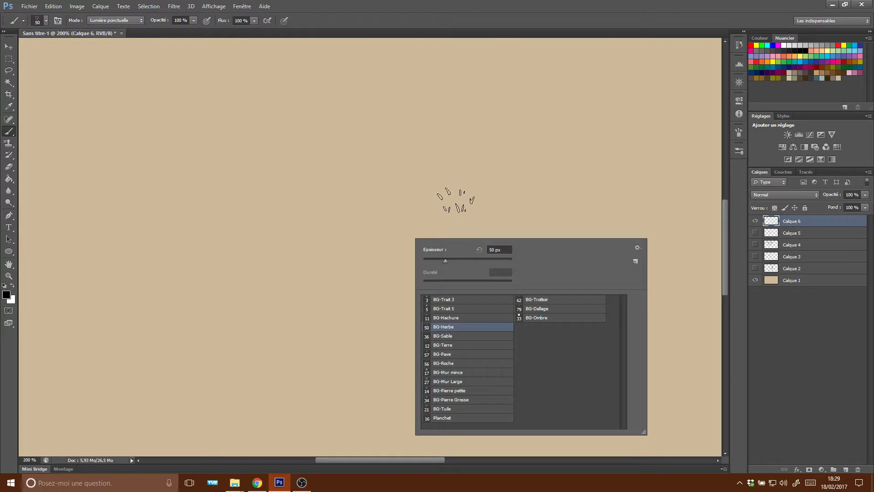
left_click(448, 338)
left_click(253, 221)
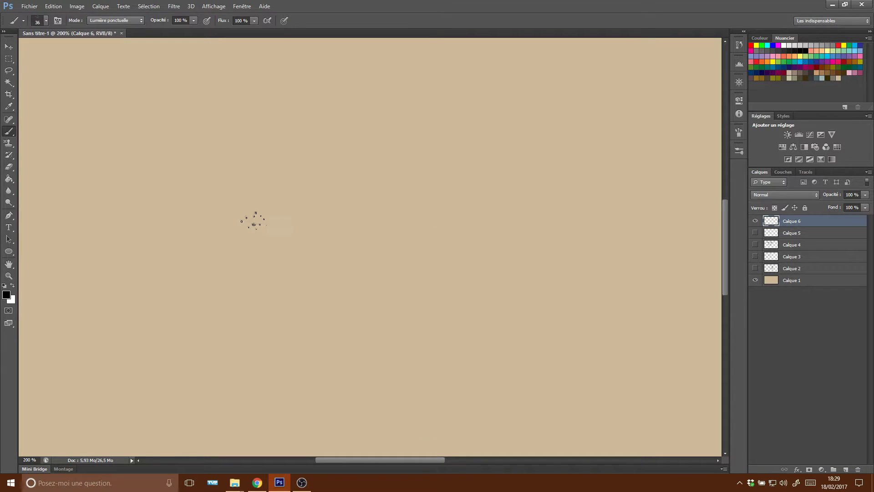
left_click_drag(392, 222, 238, 255)
left_click_drag(416, 207, 554, 241)
left_click_drag(306, 280, 480, 301)
left_click_drag(567, 263, 547, 267)
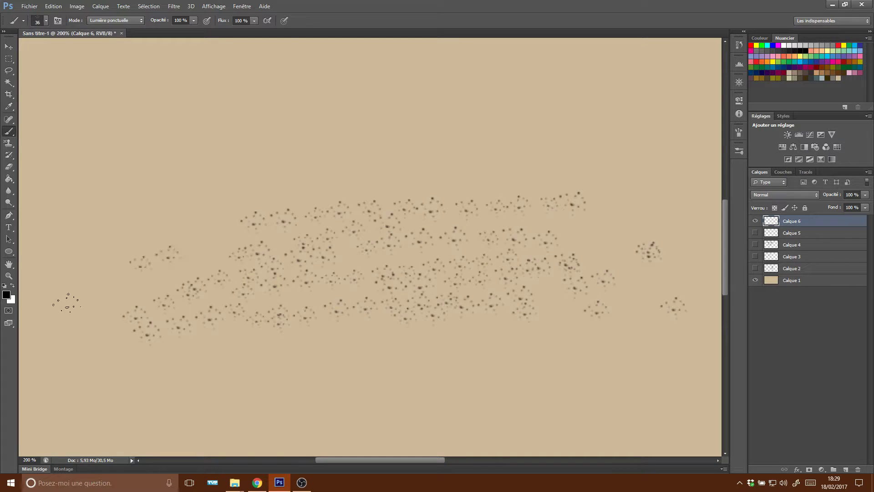
Hide the sand layer and paint BG-Terre 124 px earth marks on new Calque 7.
right_click(400, 227)
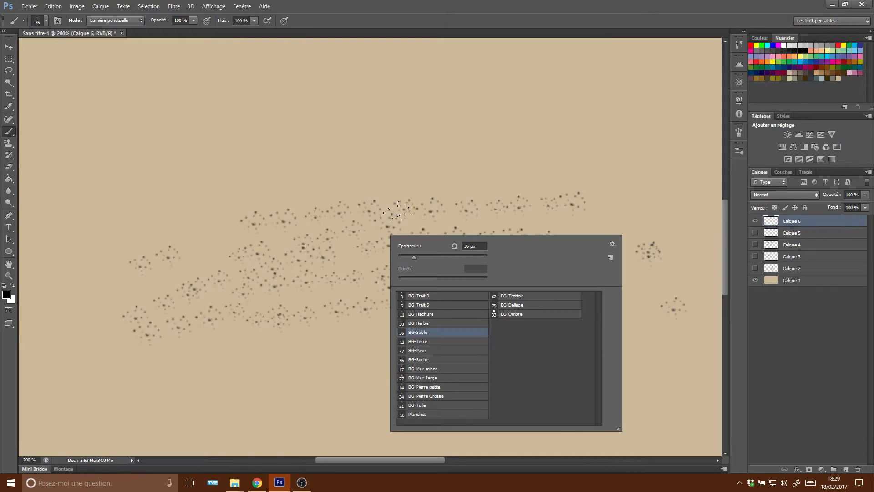
left_click(431, 343)
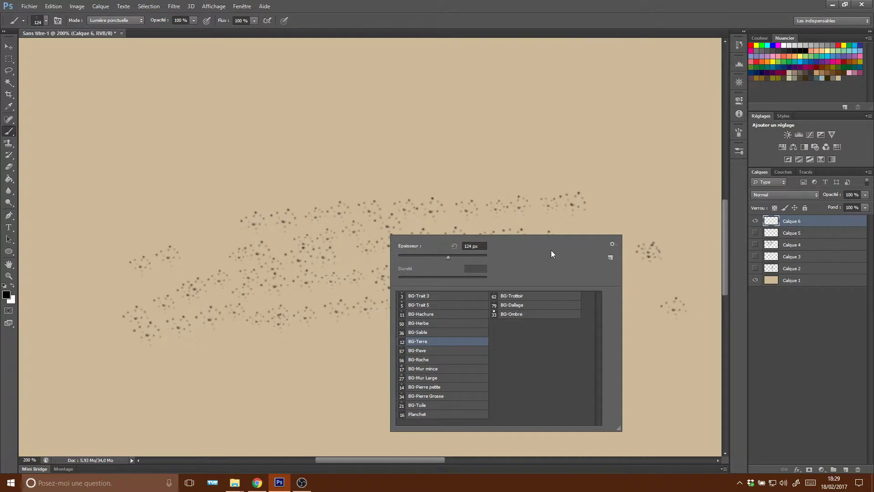
left_click(754, 222)
left_click(843, 471)
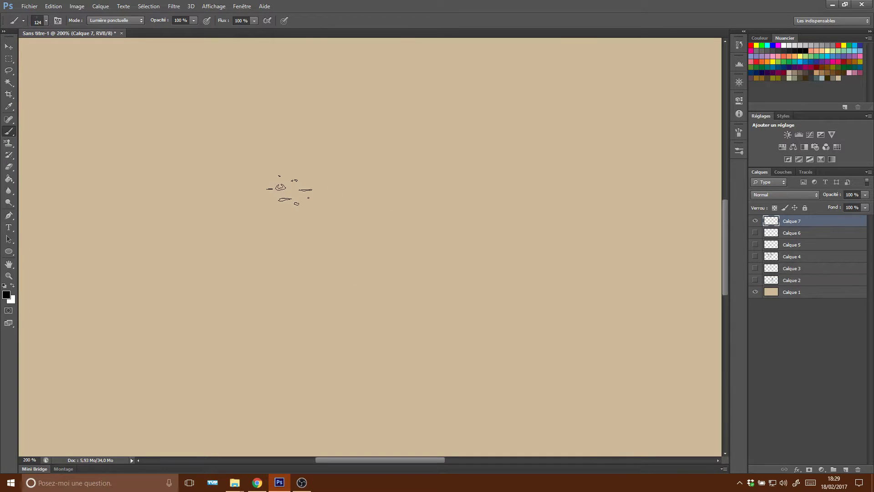
mouse_move(218, 223)
left_mouse_down()
mouse_move(474, 212)
mouse_move(355, 255)
mouse_move(361, 289)
mouse_move(536, 283)
mouse_move(235, 306)
mouse_move(244, 298)
mouse_move(314, 323)
mouse_move(332, 348)
mouse_move(539, 342)
mouse_move(558, 318)
mouse_move(579, 260)
mouse_move(549, 244)
left_mouse_up()
mouse_move(415, 148)
left_mouse_down()
mouse_move(340, 133)
mouse_move(442, 163)
mouse_move(542, 157)
mouse_move(460, 210)
left_mouse_up()
Switch to the BG-Pave paving brush and add empty layer Calque 8.
right_click(461, 211)
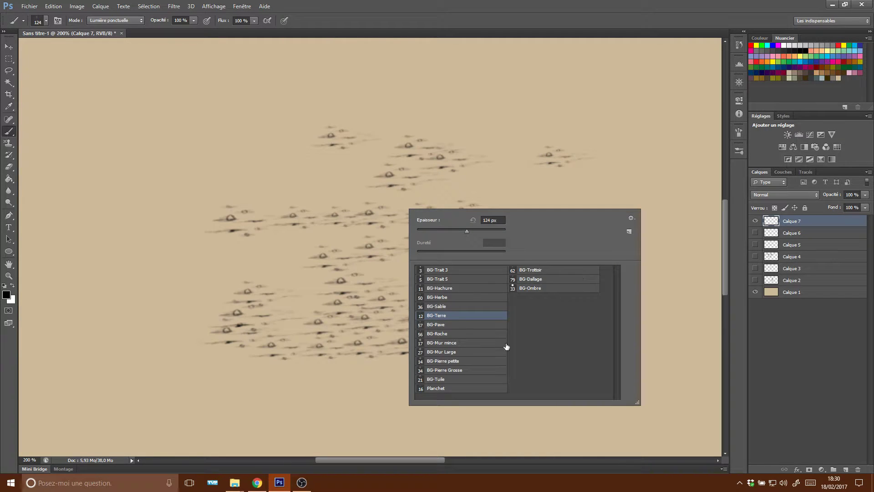
left_click(456, 325)
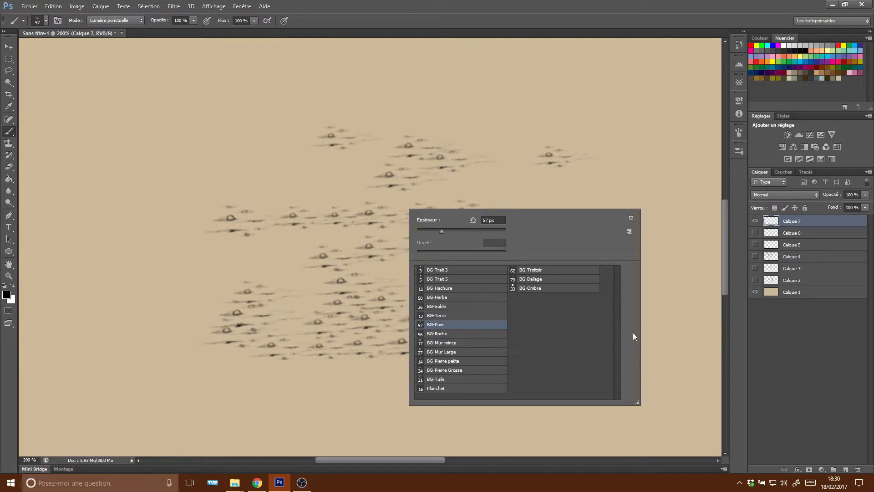
left_click(847, 469)
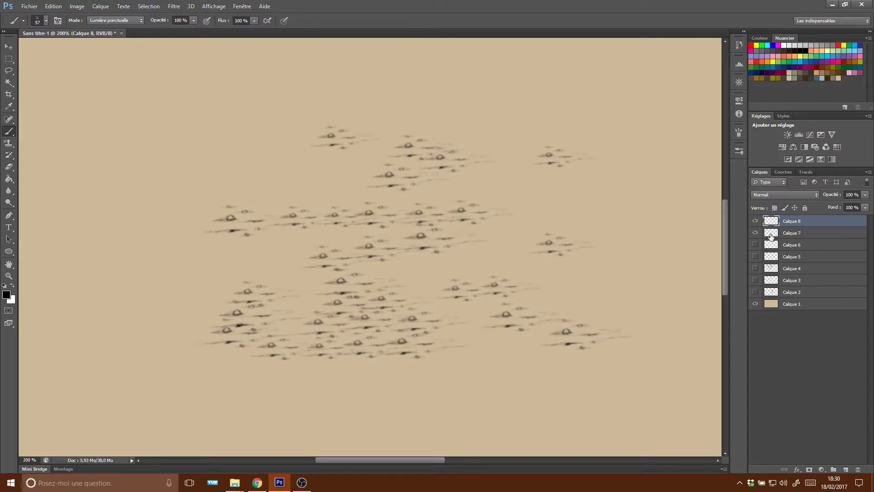
Hide Calque 7 and stamp BG-Pave paving clusters in the centre and down the right side.
left_click(755, 232)
left_click(299, 230)
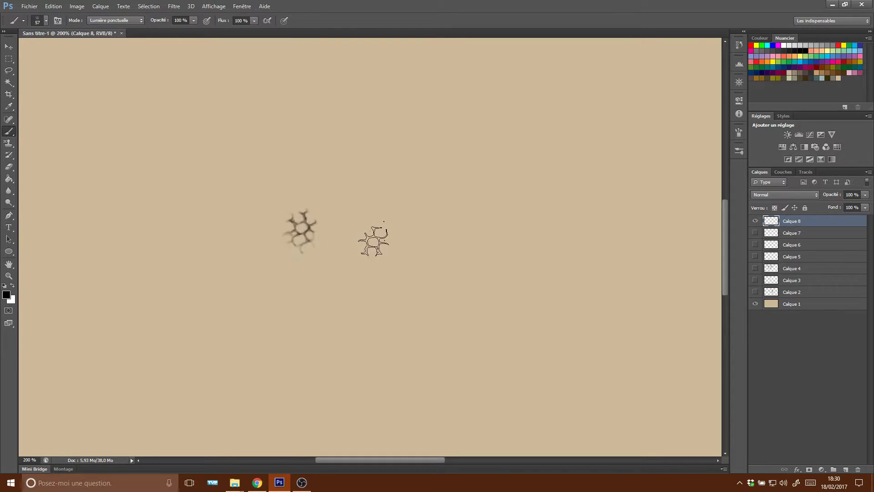
left_click(362, 213)
left_click(342, 178)
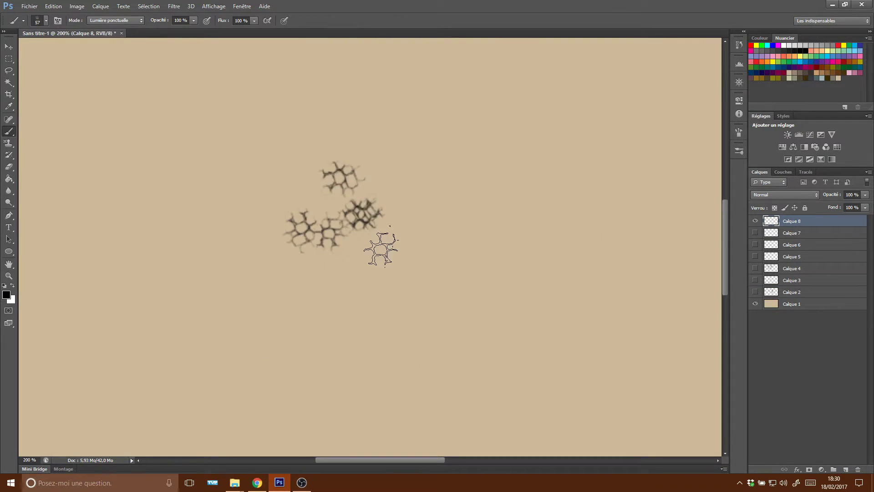
left_click(373, 246)
left_click_drag(552, 182, 432, 380)
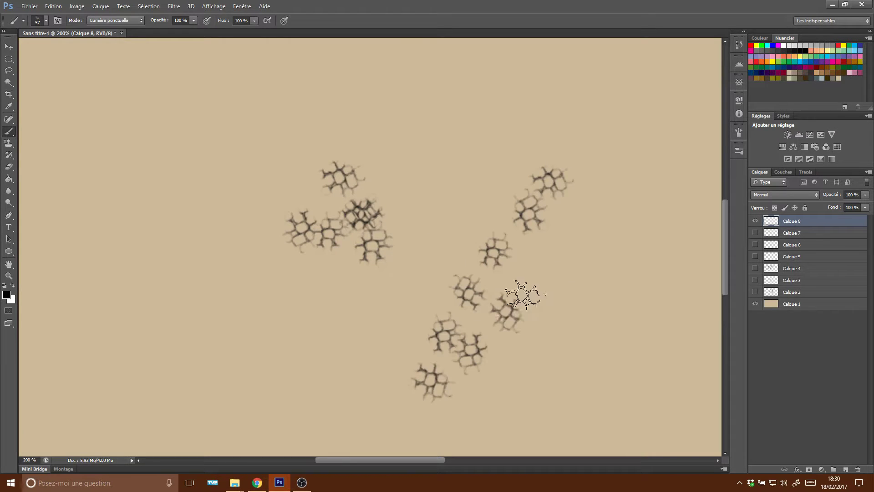
left_click_drag(610, 205, 528, 382)
left_click(517, 406)
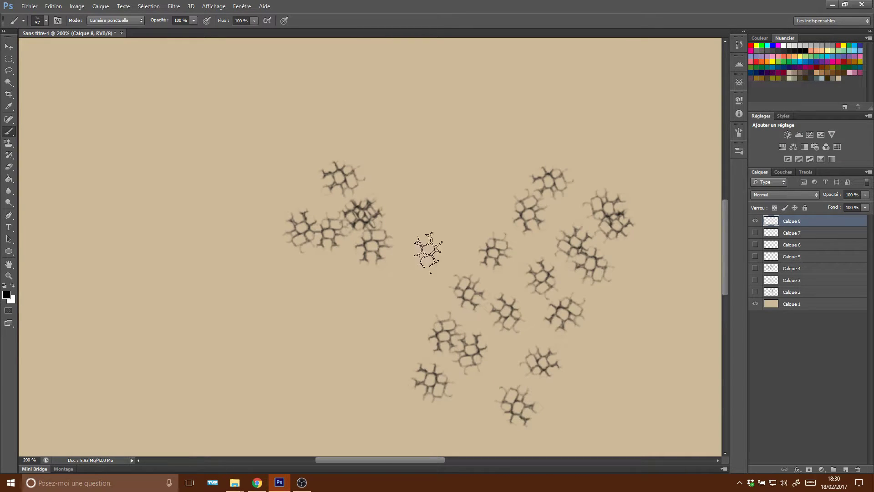
Stamp more paving clusters toward the top, through the centre, middle left and lower middle.
left_click(402, 218)
left_click(391, 186)
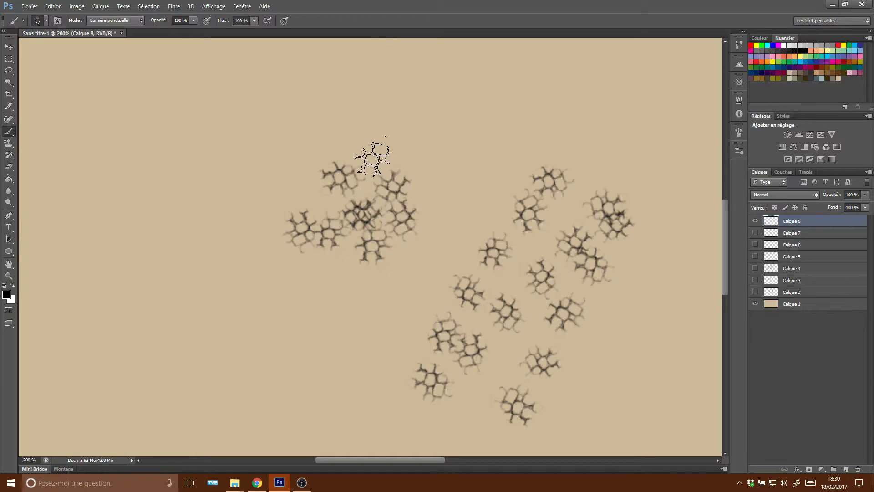
left_click(374, 152)
left_click(440, 187)
left_click(440, 225)
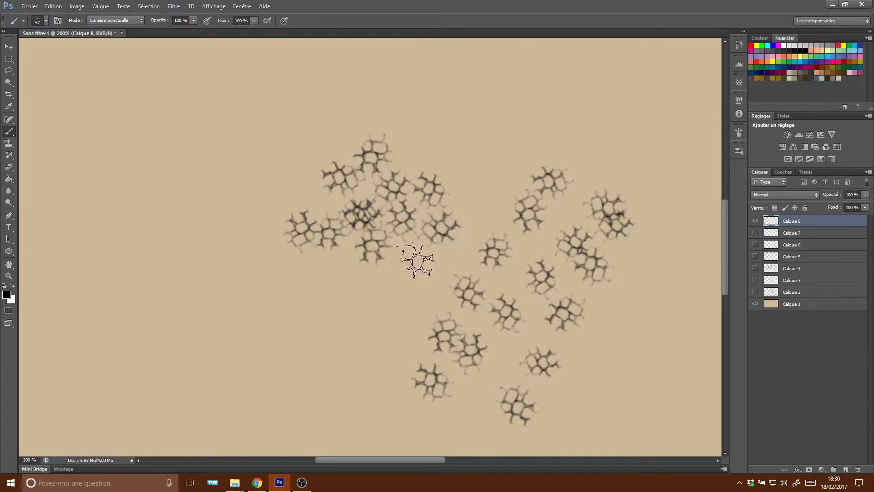
left_click(415, 262)
left_click(380, 282)
left_click(337, 282)
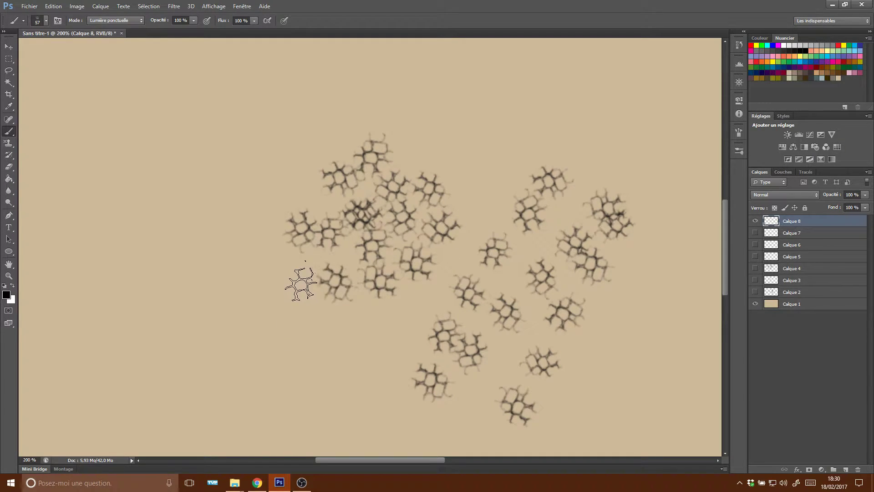
left_click(301, 275)
left_click(295, 314)
left_click(336, 316)
left_click(374, 326)
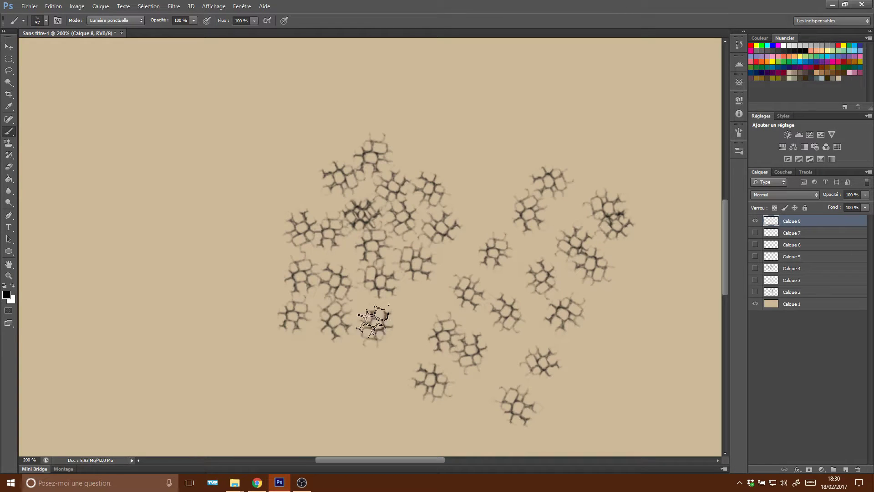
left_click(372, 306)
Fill the far left, lower left and remaining gaps with paving-stone clusters.
left_click(92, 331)
left_click(137, 343)
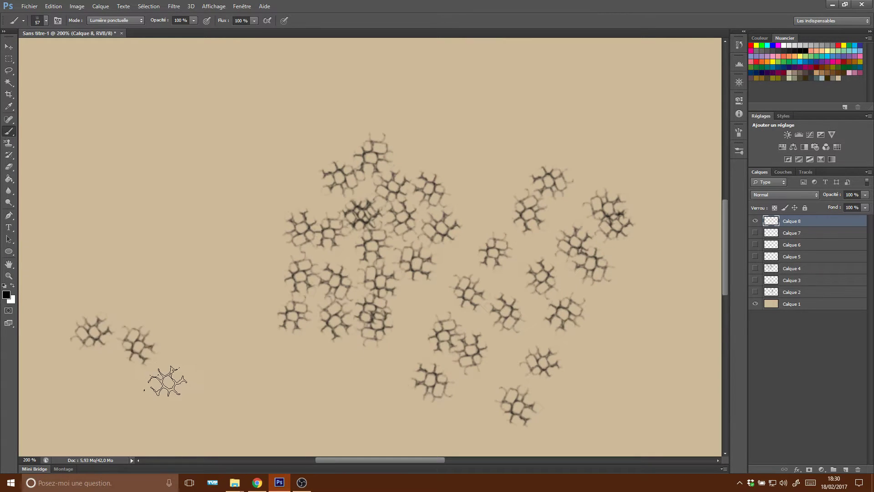
left_click(166, 381)
left_click(162, 335)
left_click(158, 298)
left_click(195, 347)
left_click(196, 308)
left_click(232, 333)
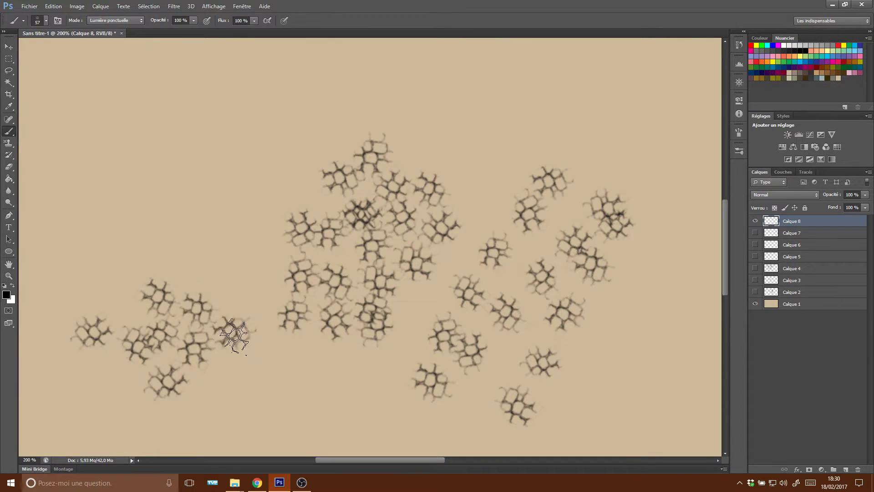
left_click(233, 304)
left_click(269, 355)
left_click(267, 324)
left_click(222, 368)
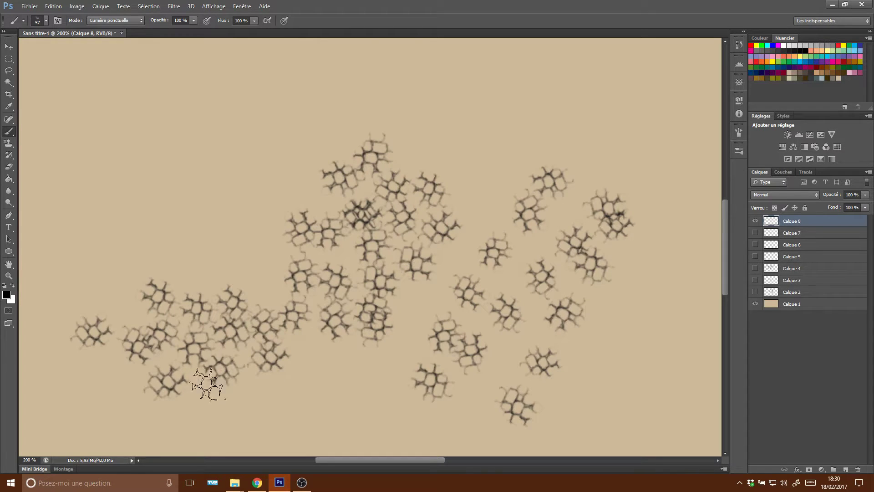
left_click(132, 371)
left_click(98, 394)
left_click(318, 350)
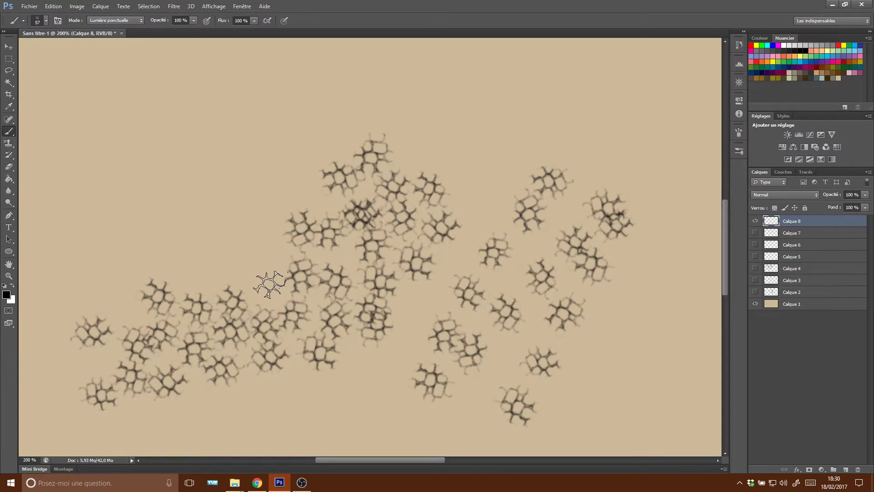
left_click(270, 283)
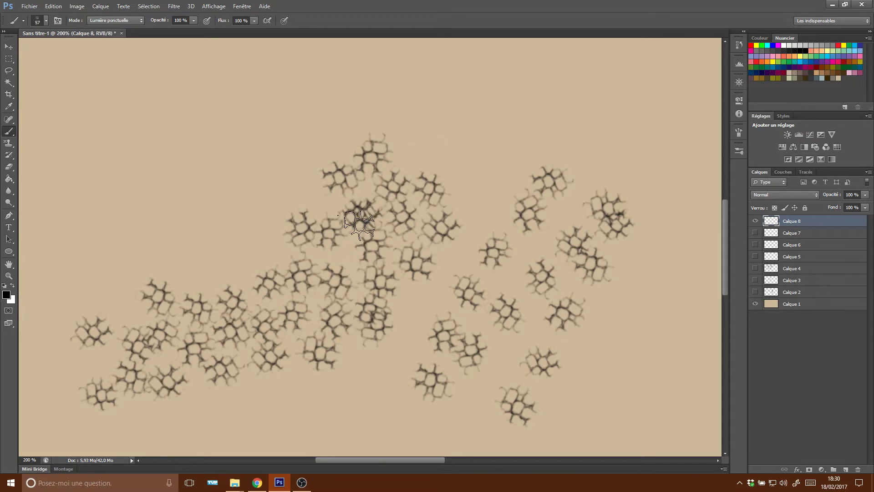
right_click(314, 205)
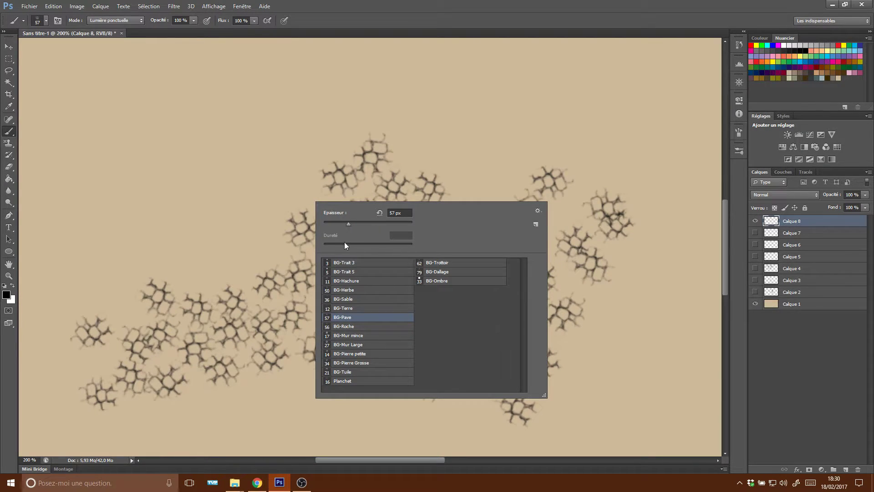
Set the Eraser to the hard round BG-Trait 5 tip at about 76 px.
left_click(8, 167)
right_click(300, 206)
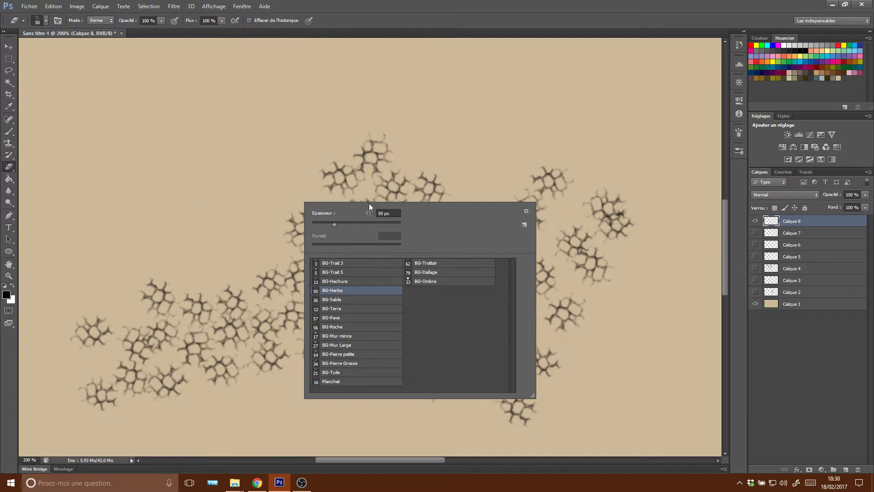
left_click(340, 272)
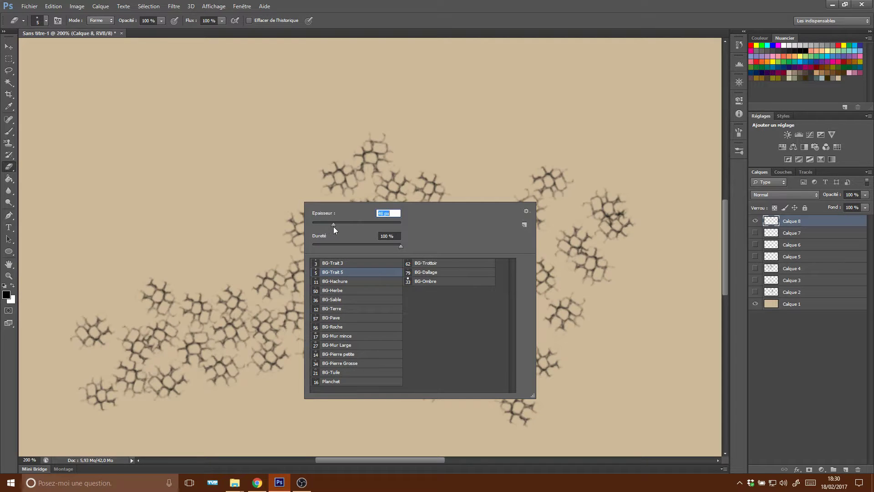
left_click_drag(333, 226, 338, 225)
left_click(473, 164)
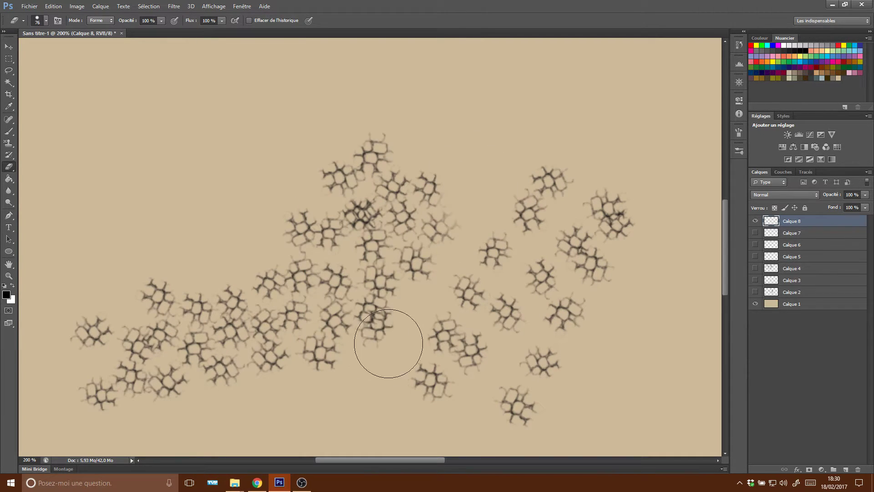
Erase across paving clusters at top, lower middle and centre, leaving a worn diagonal band.
mouse_move(373, 153)
left_mouse_down()
mouse_move(307, 196)
mouse_move(156, 249)
mouse_move(182, 254)
mouse_move(55, 363)
mouse_move(81, 387)
left_mouse_up()
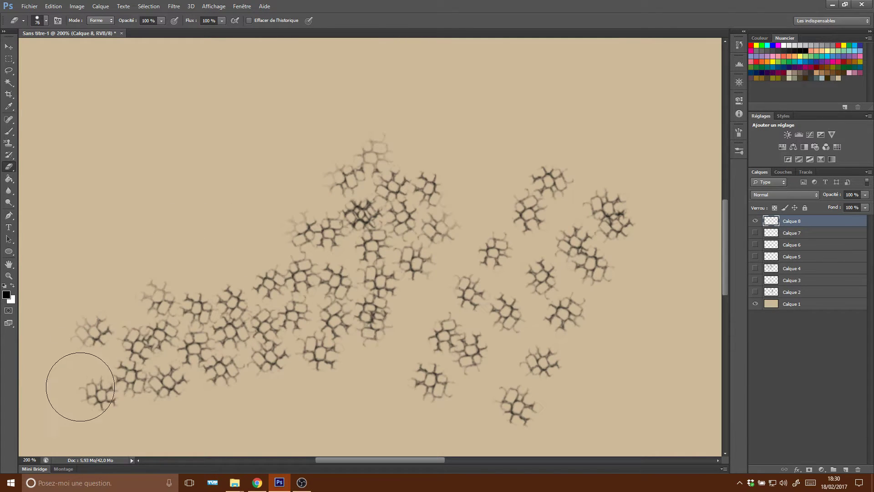
mouse_move(353, 363)
left_mouse_down()
mouse_move(303, 332)
mouse_move(235, 412)
mouse_move(234, 400)
mouse_move(179, 404)
mouse_move(220, 384)
mouse_move(249, 407)
mouse_move(449, 225)
mouse_move(507, 189)
mouse_move(425, 386)
mouse_move(618, 238)
mouse_move(571, 332)
left_mouse_up()
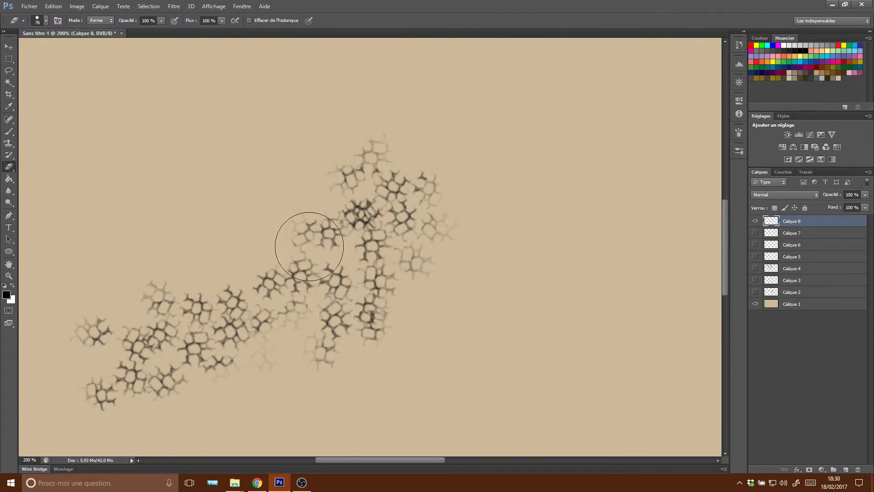
mouse_move(278, 260)
left_mouse_down()
mouse_move(250, 271)
mouse_move(207, 254)
mouse_move(84, 321)
left_mouse_up()
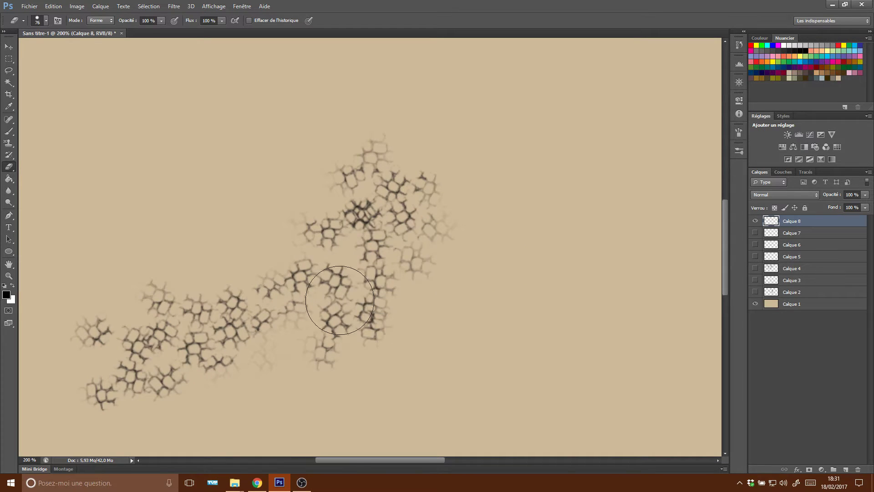
right_click(340, 300)
Add Calque 9, hide the paving layer, and set the Brush to BG-Roche.
left_click(847, 470)
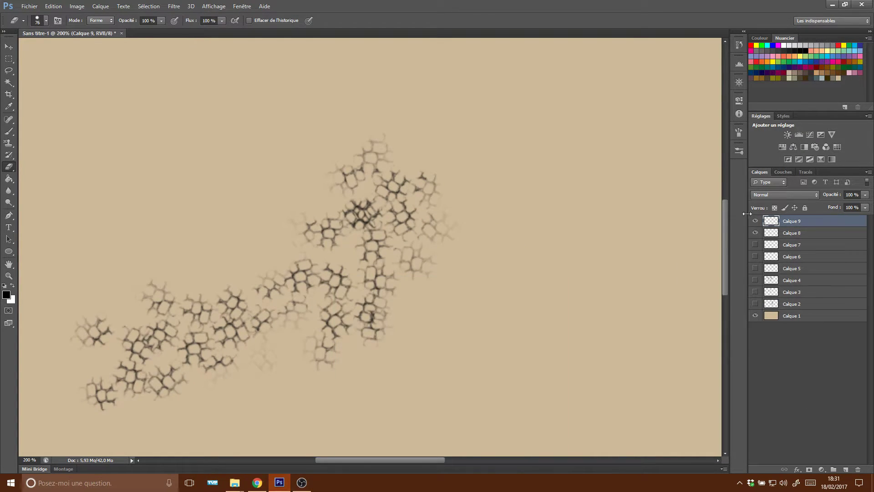
left_click(756, 233)
right_click(375, 255)
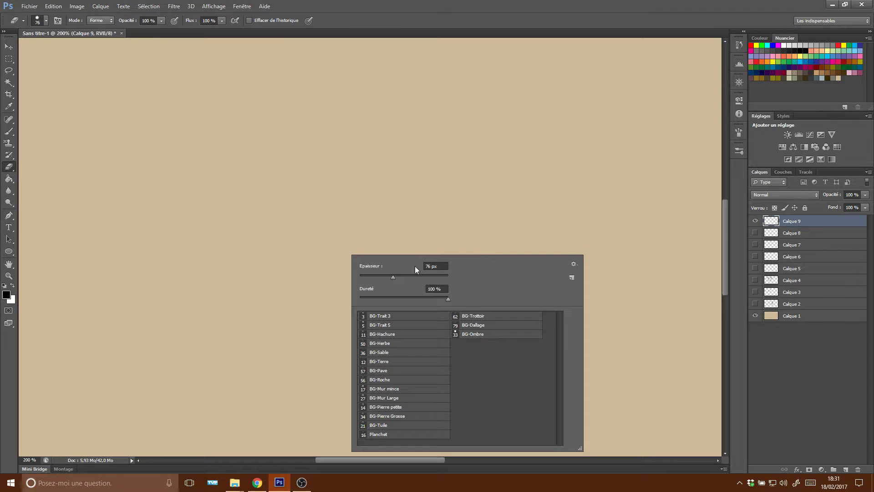
left_click(397, 380)
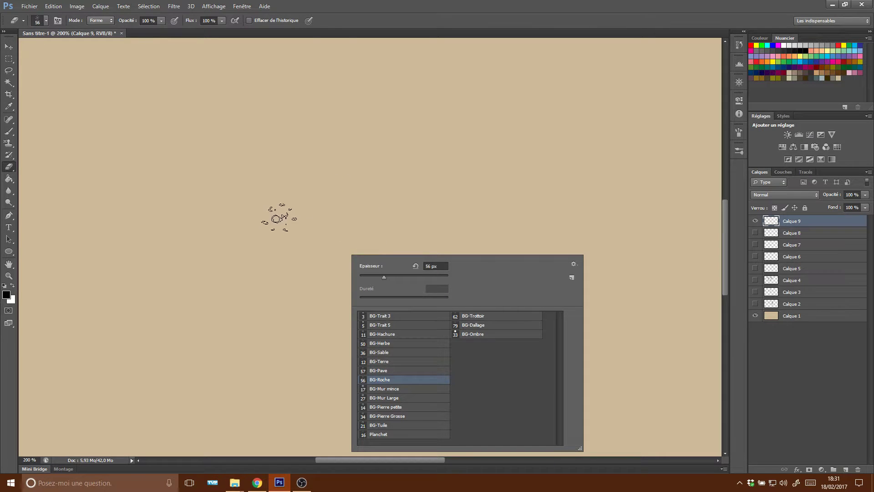
left_click(295, 227)
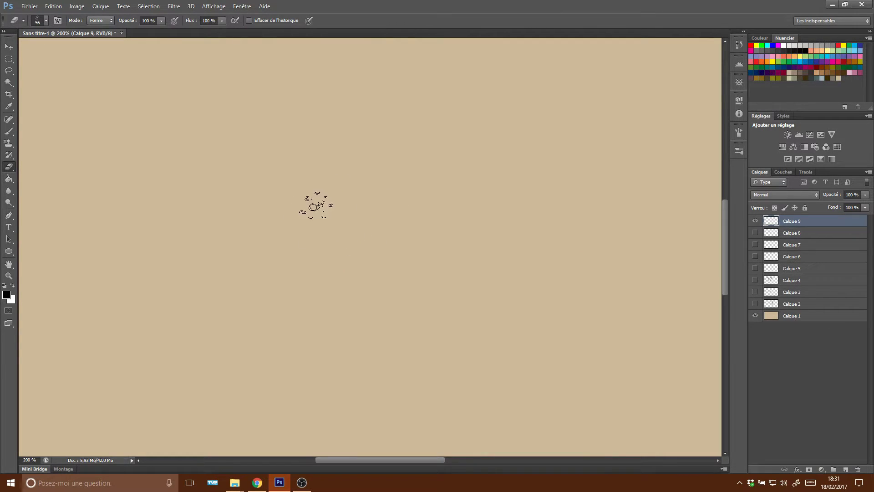
left_click(9, 131)
right_click(295, 237)
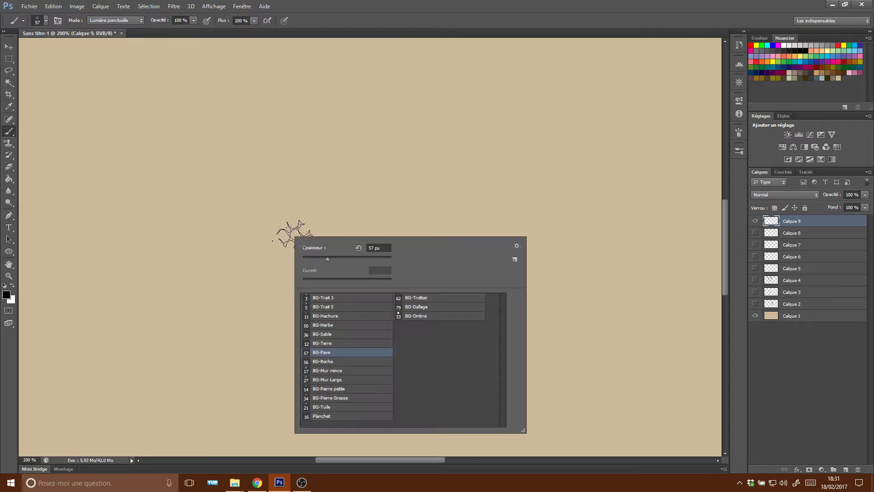
left_click(326, 362)
Stamp BG-Roche rock clusters around the centre, lower area and right side.
left_click(280, 197)
left_click(326, 232)
left_click(346, 192)
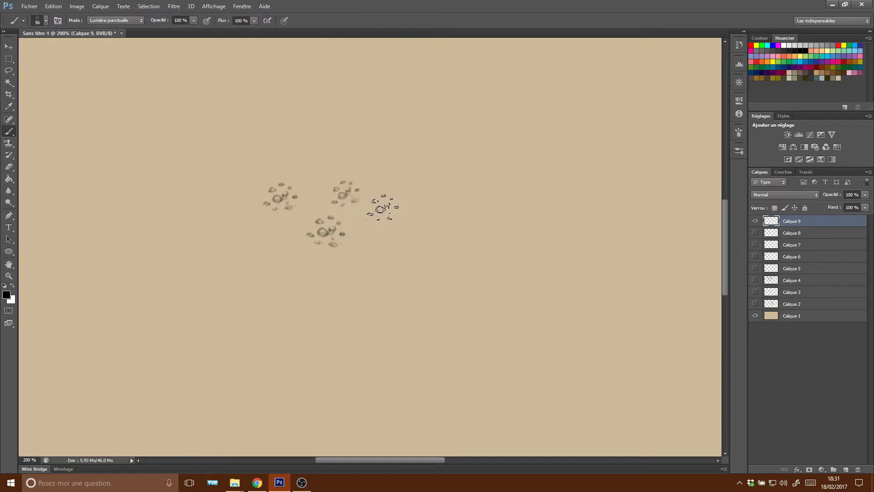
left_click(355, 217)
left_click(464, 276)
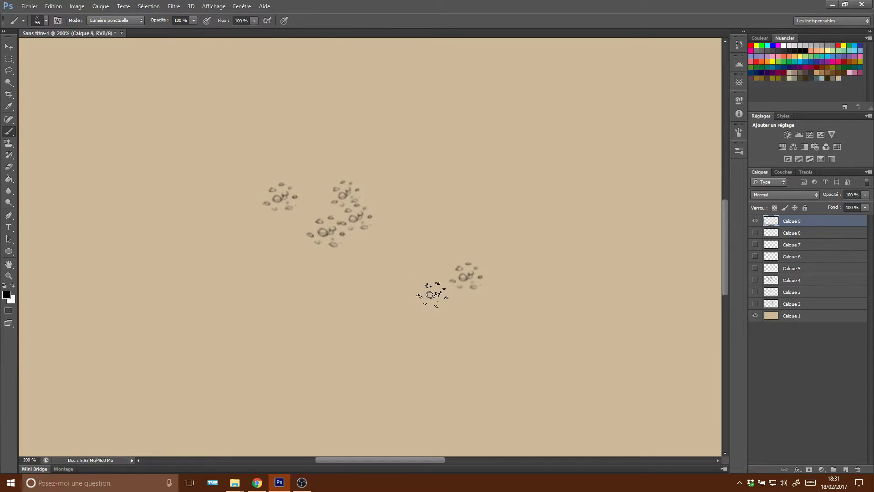
left_click(440, 294)
left_click(482, 308)
left_click(454, 318)
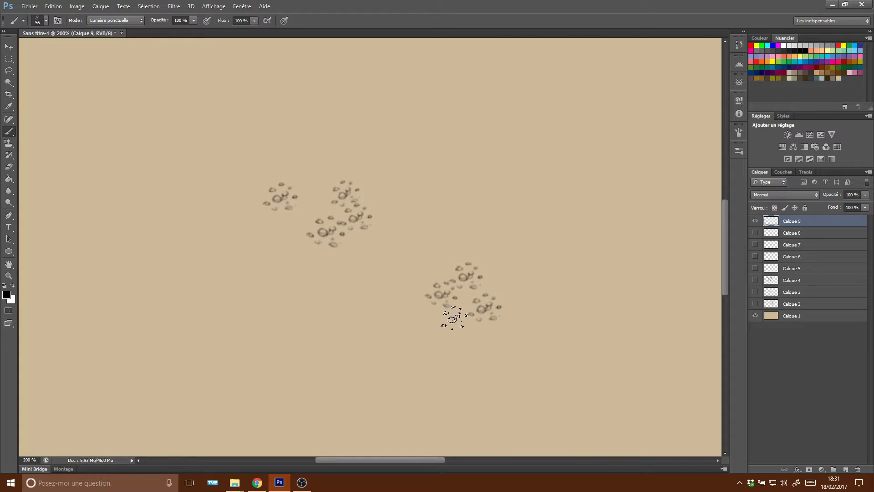
left_click(420, 317)
left_click(579, 289)
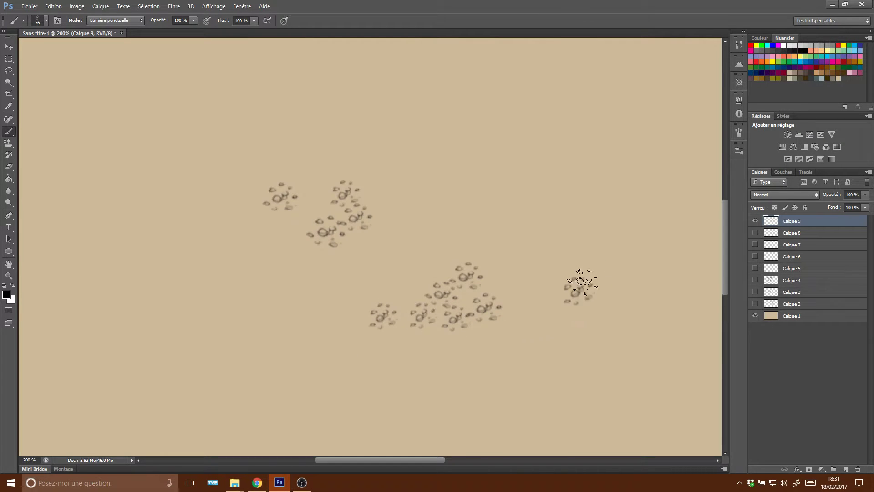
left_click(585, 234)
left_click(542, 264)
left_click(623, 258)
Stamp more rock clusters near the top, the left side and lower left.
left_click(484, 169)
left_click(471, 196)
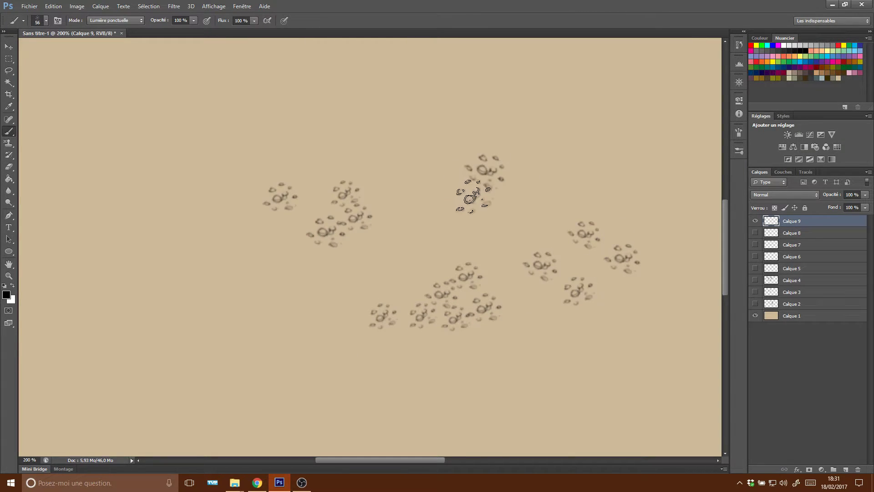
left_click(542, 160)
left_click(398, 135)
left_click(284, 140)
left_click(243, 303)
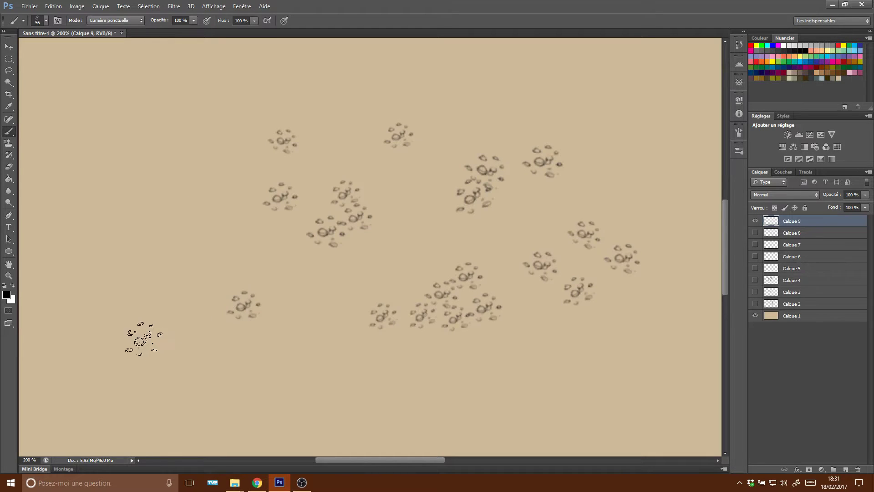
left_click(268, 324)
left_click(302, 327)
left_click(264, 357)
left_click(207, 337)
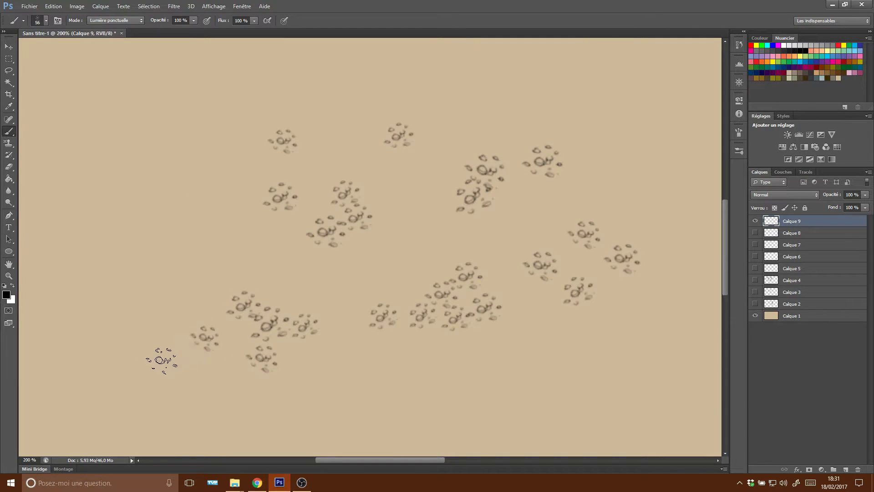
left_click(239, 340)
left_click(178, 336)
Switch to the thin BG-Mur mince wall brush at 17 px.
right_click(411, 237)
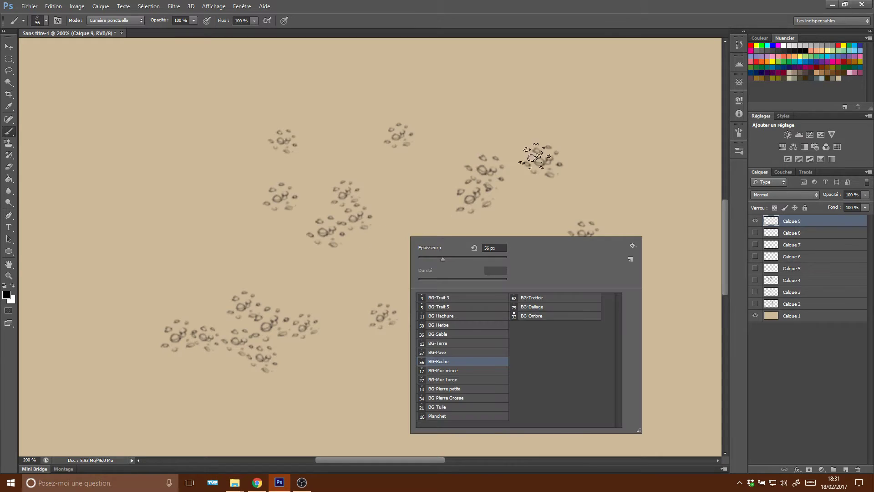
left_click(431, 371)
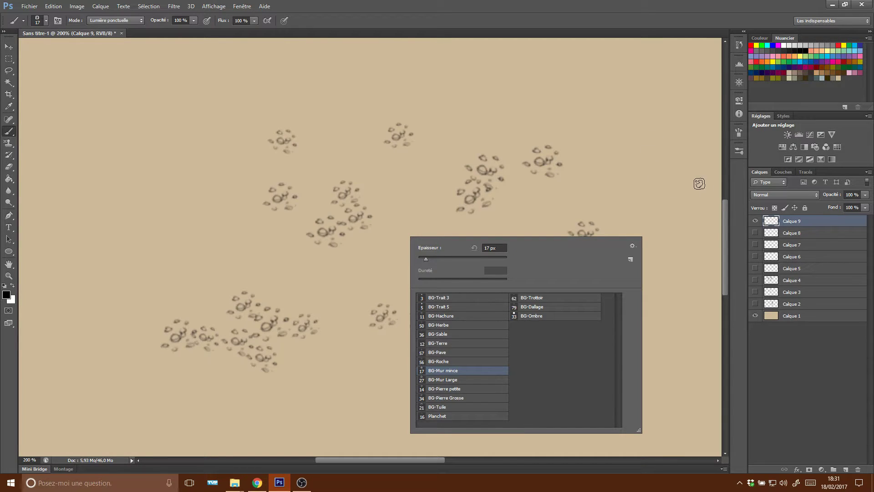
left_click(727, 190)
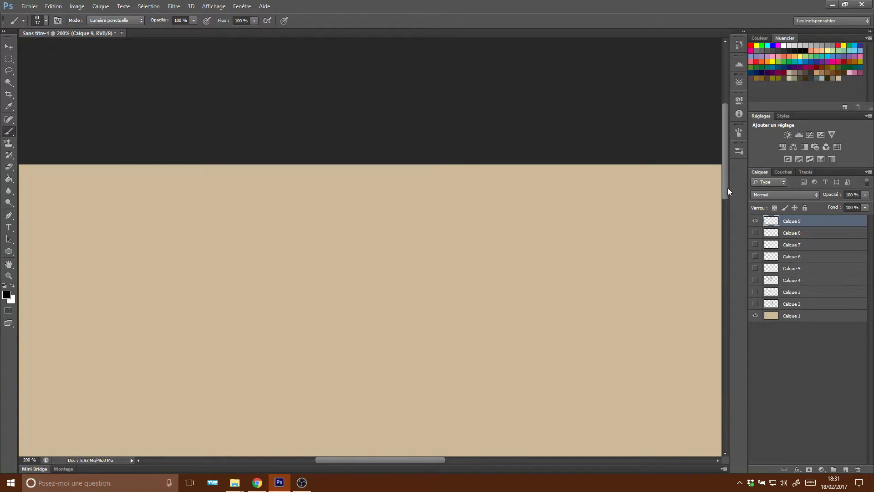
Hide Calque 9, add Calque 10, and paint a long angled corner wall plus a curved wall.
left_click_drag(730, 224, 736, 254)
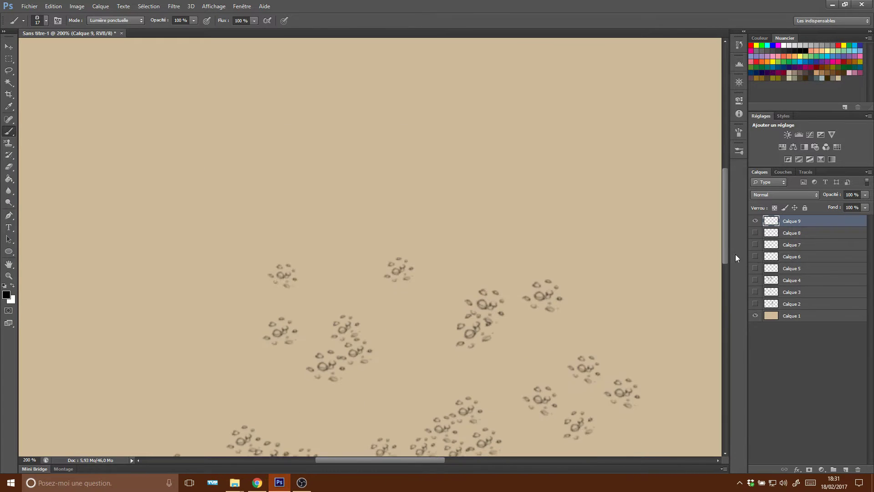
left_click(756, 221)
left_click(846, 469)
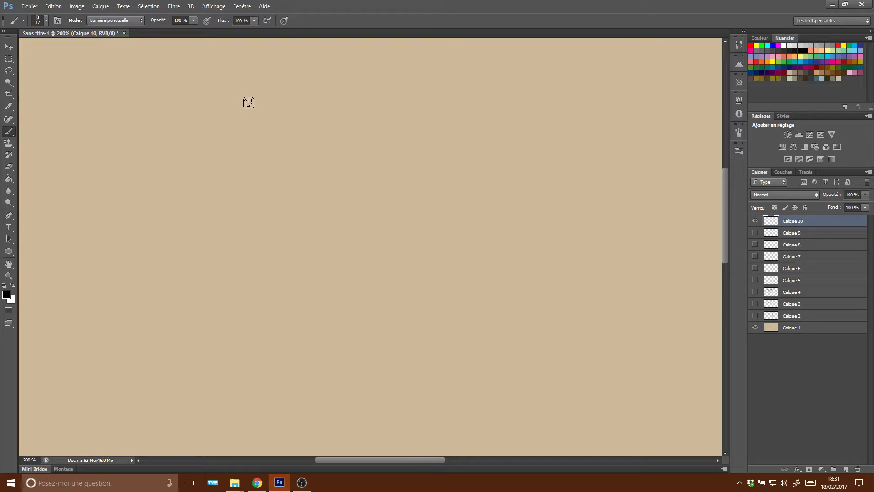
left_click_drag(249, 102, 302, 396)
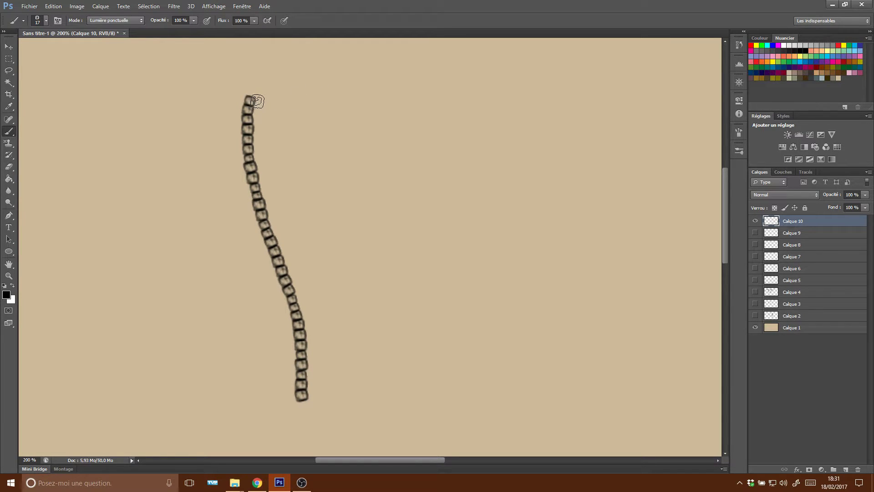
left_click_drag(257, 102, 529, 124)
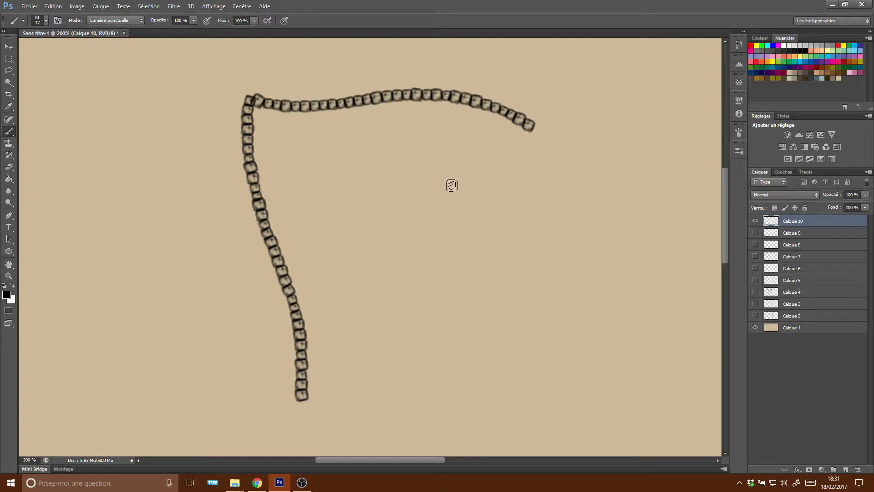
mouse_move(459, 135)
left_mouse_down()
mouse_move(420, 208)
mouse_move(418, 316)
mouse_move(441, 388)
left_mouse_up()
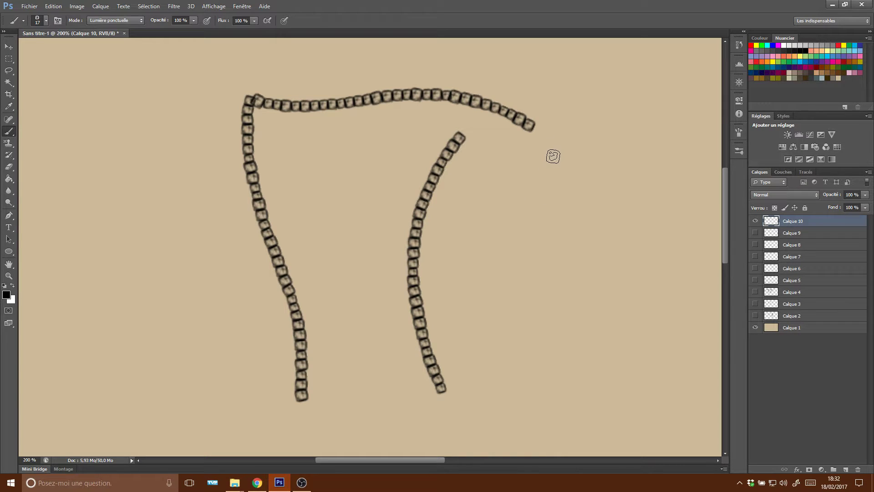
Shift-click straight wall segments to form a closed rectangular enclosure on the right.
left_click(553, 156)
left_click(534, 393, "shift")
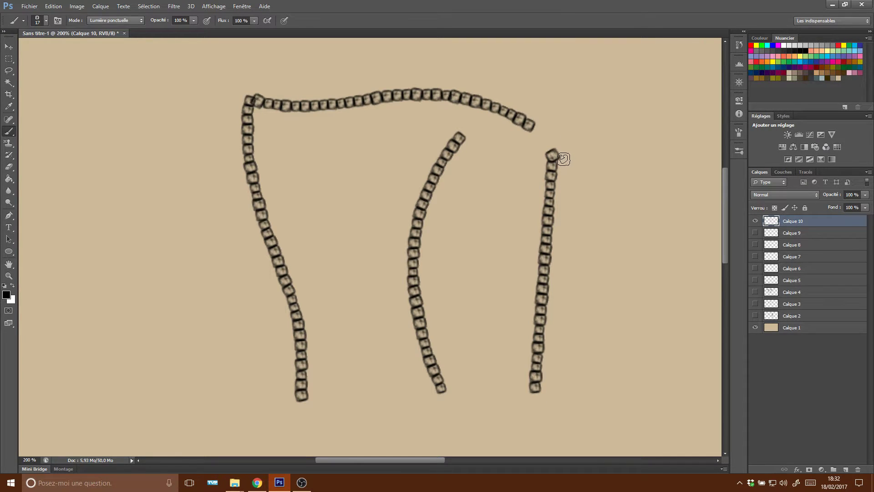
left_click(680, 168, "shift")
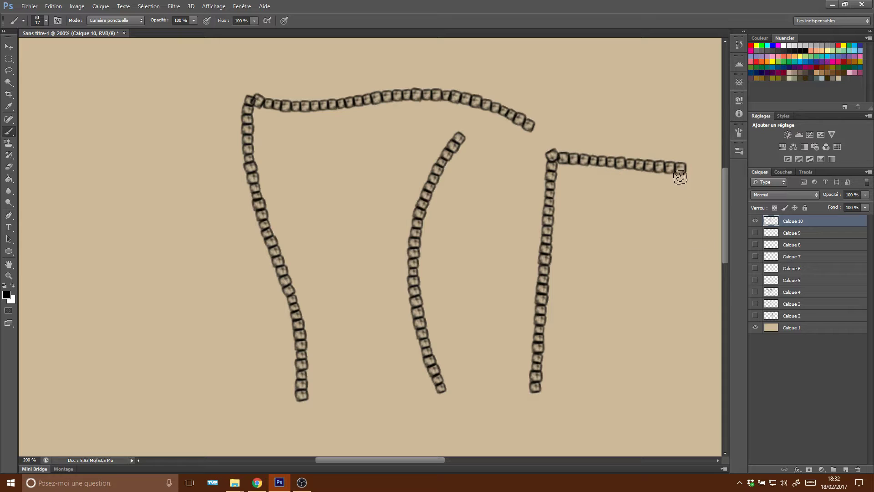
left_click(660, 393, "shift")
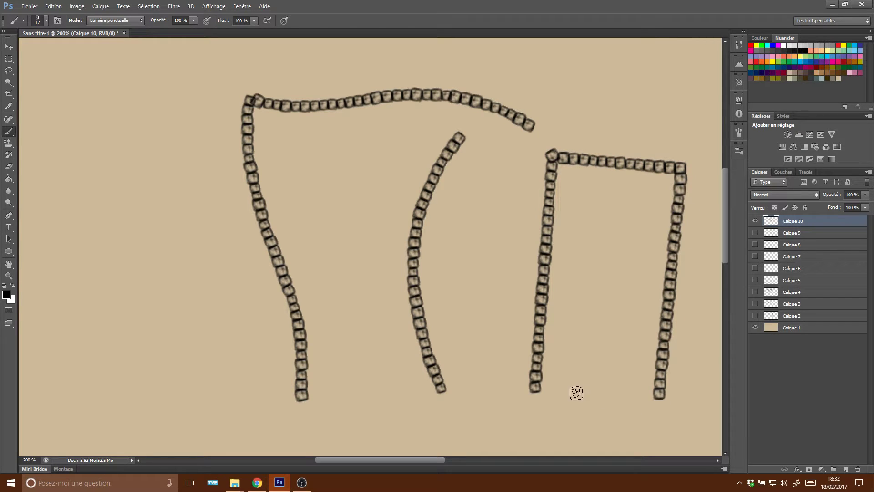
left_click(546, 388, "shift")
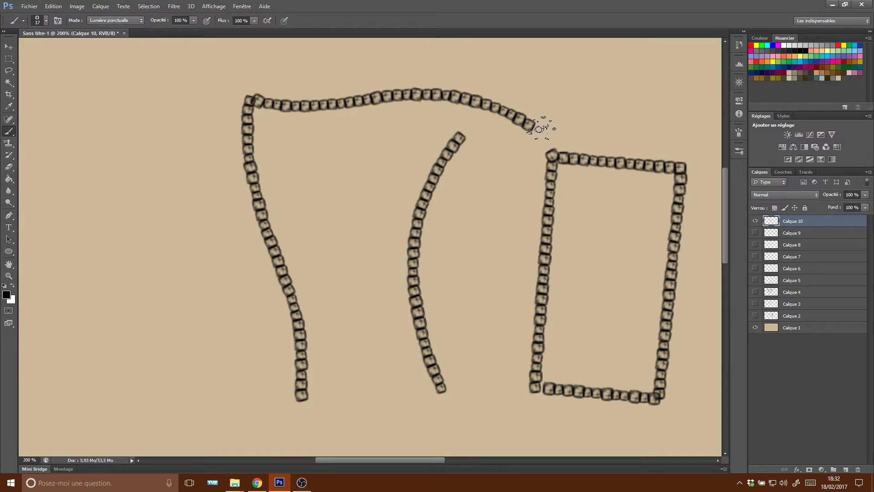
Erase a doorway gap in the rectangle's left wall using a 5 px BG-Trait 5 eraser.
left_click(9, 167)
right_click(436, 255)
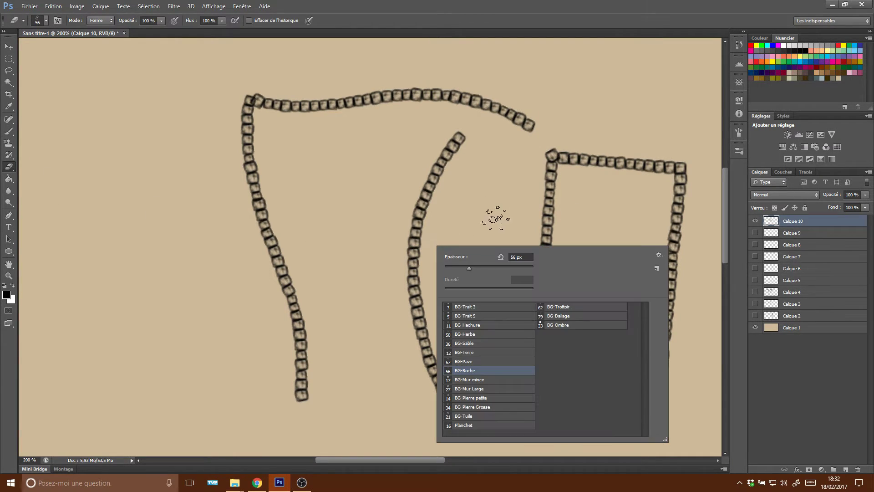
left_click(477, 315)
left_click(565, 233)
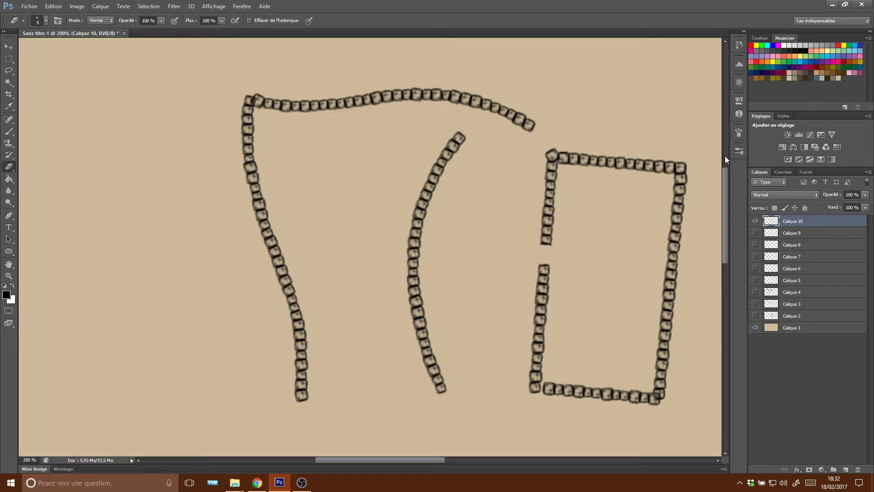
right_click(405, 250)
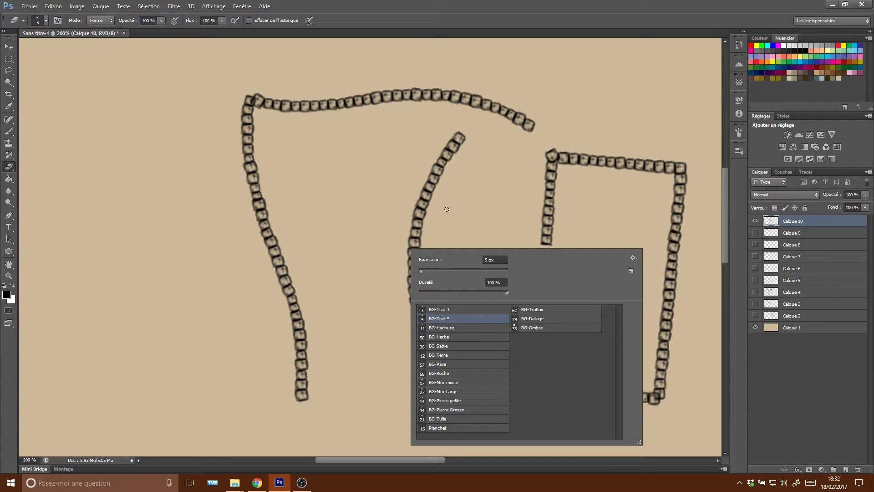
left_click(8, 131)
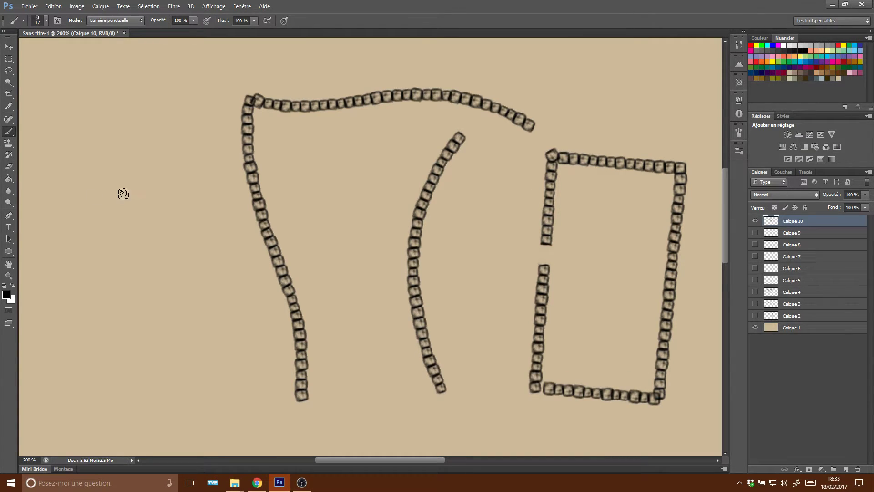
Draw a straight-walled room at far left with a doorway gap in its right side.
left_click(130, 374, "shift")
left_click(207, 372, "shift")
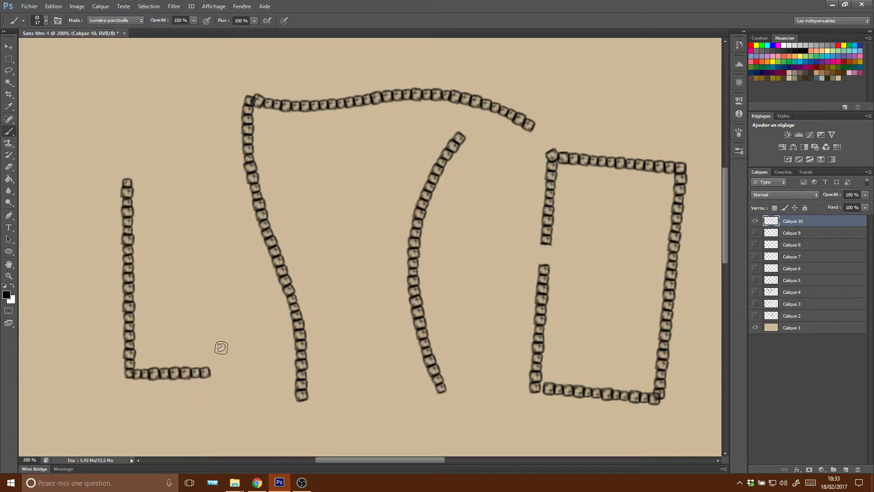
left_click(205, 251, "shift")
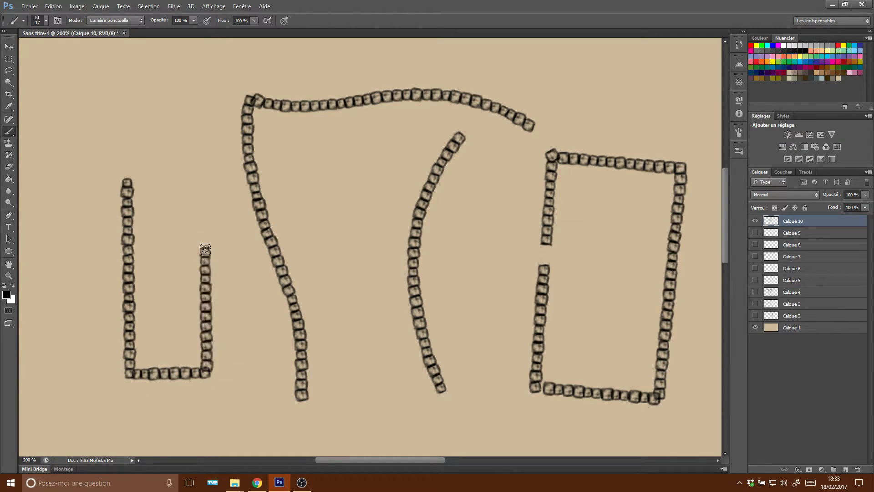
left_click(202, 218)
left_click(202, 178, "shift")
left_click(127, 182, "shift")
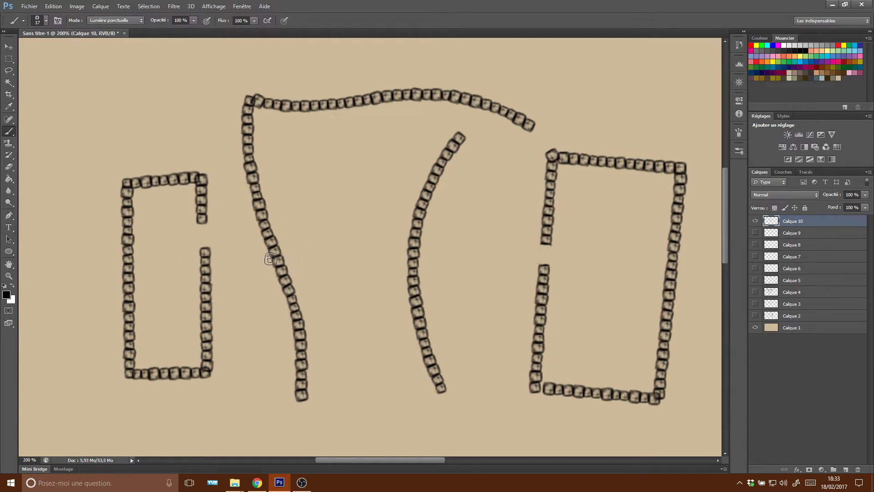
Add a short inner wall and wall stub inside the room, then hide Calque 10.
left_click(199, 306)
left_click(170, 308, "shift")
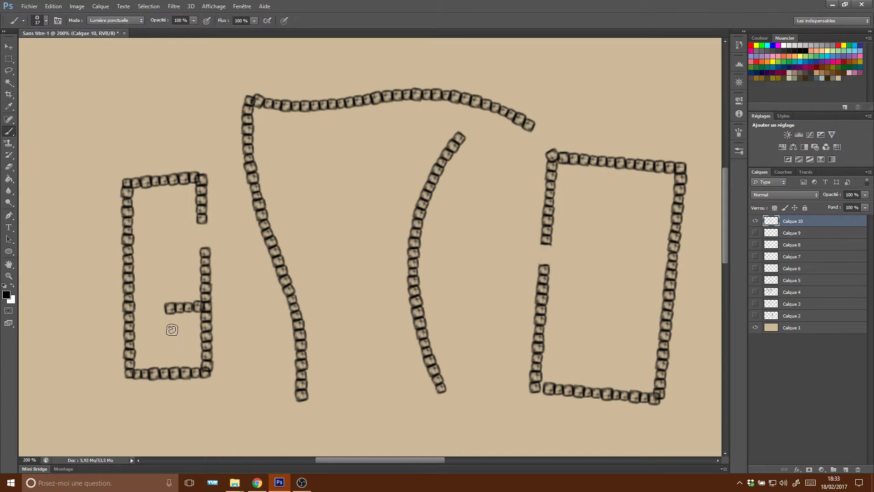
left_click(169, 330)
left_click(170, 358, "shift")
left_click(755, 220)
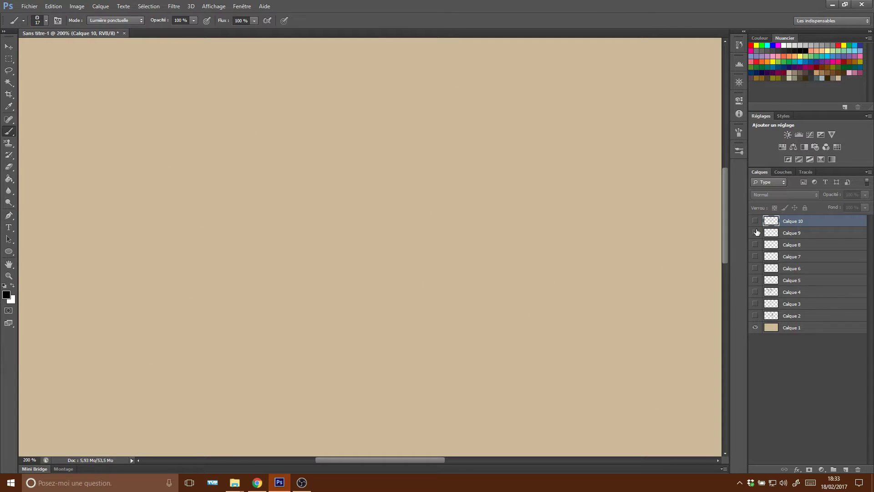
On a new layer, paint a wide vertical wall with the BG-Mur Large brush.
right_click(381, 251)
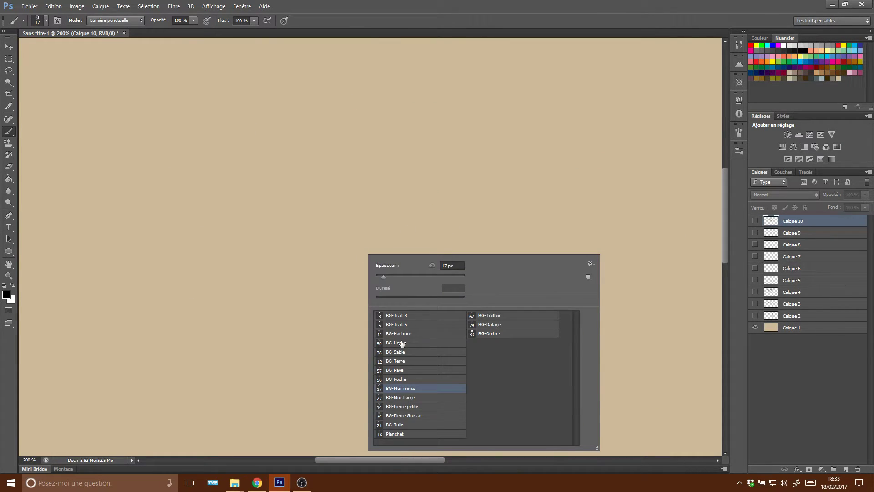
left_click(413, 399)
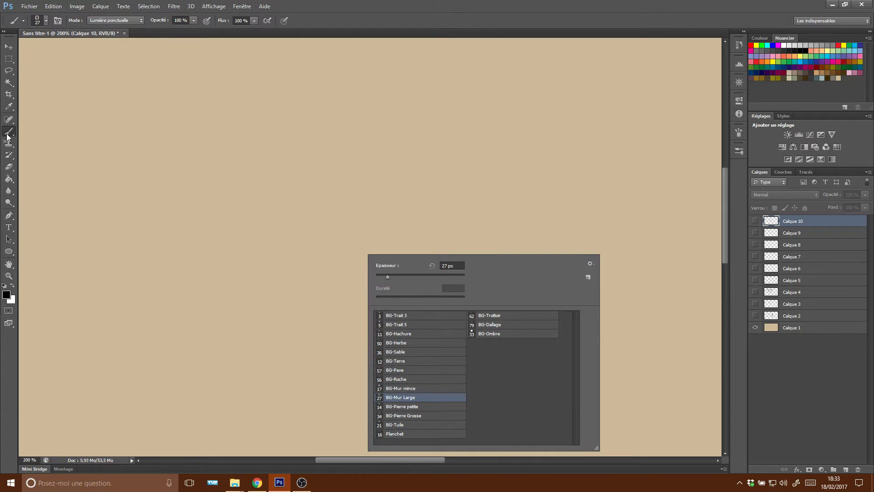
left_click(406, 195)
left_click(449, 179)
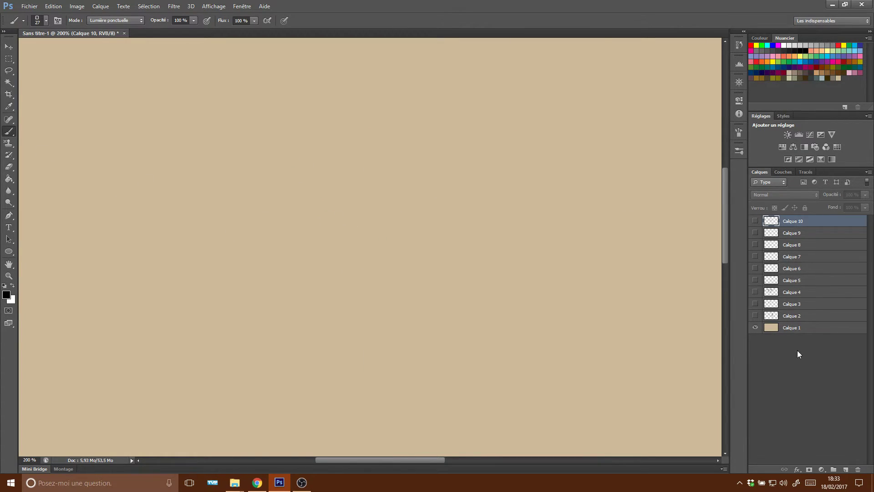
left_click(846, 470)
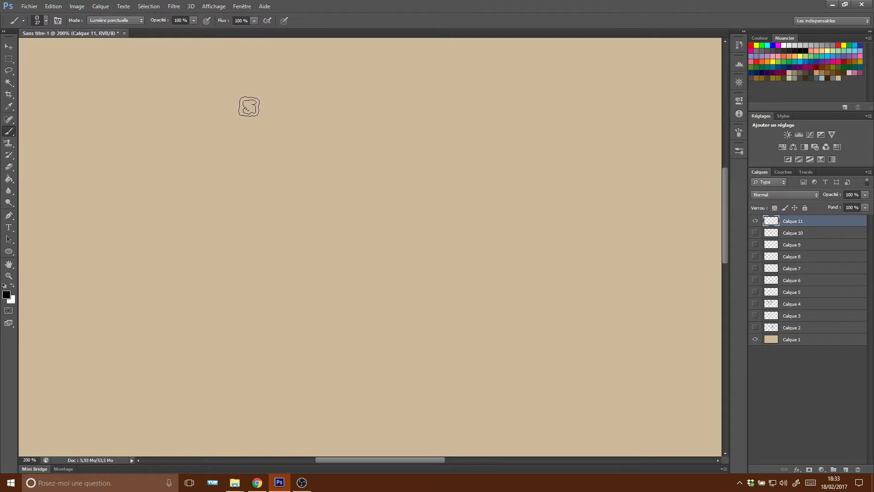
left_click_drag(250, 104, 246, 385)
Paint a thinner BG-Mur mince wall left of it and select the BG-Pierre petite brush.
right_click(303, 296)
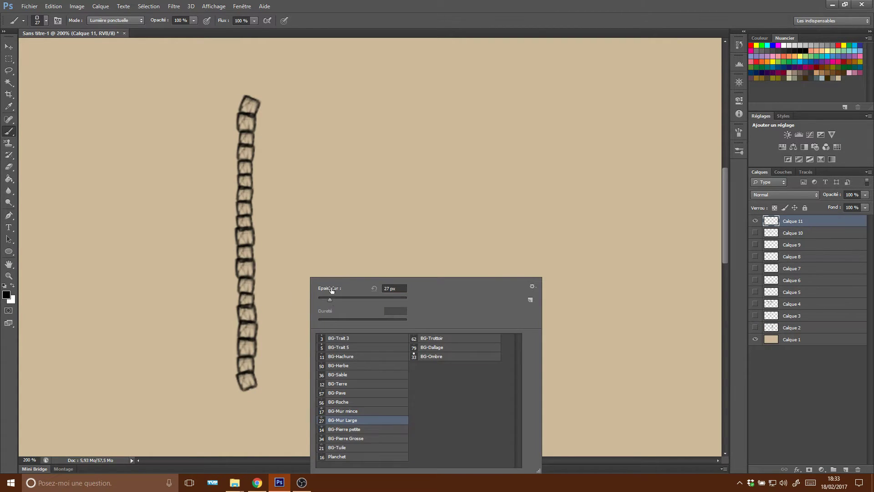
left_click(352, 412)
left_click_drag(220, 122, 216, 370)
right_click(275, 280)
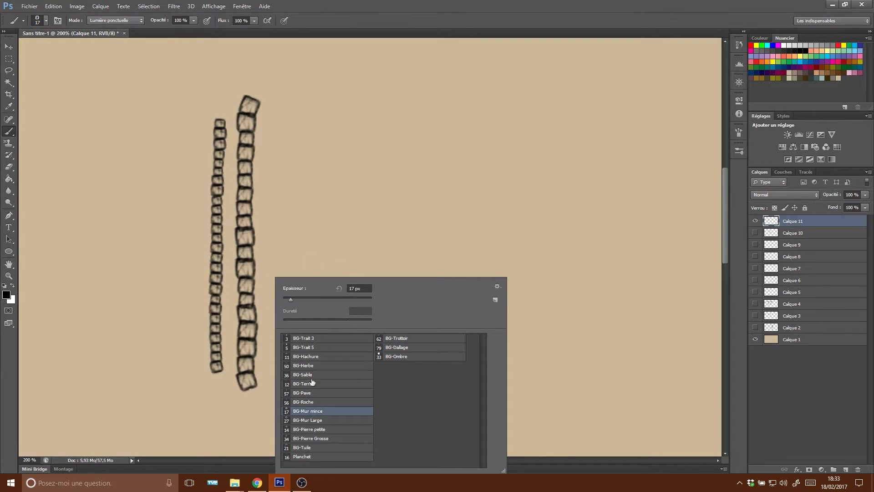
left_click(324, 430)
left_click(354, 181)
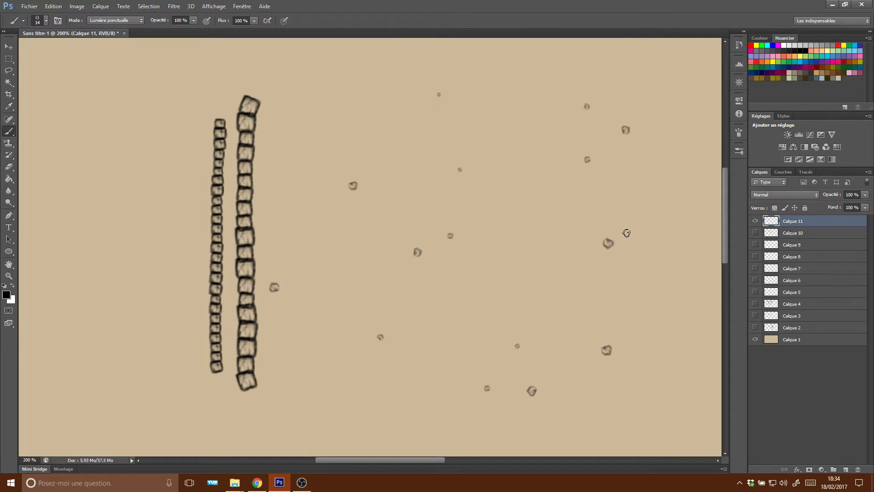
Stamp several BG-Pierre Grosse large stones near the centre, by the walls and lower down.
right_click(626, 255)
left_click(630, 407)
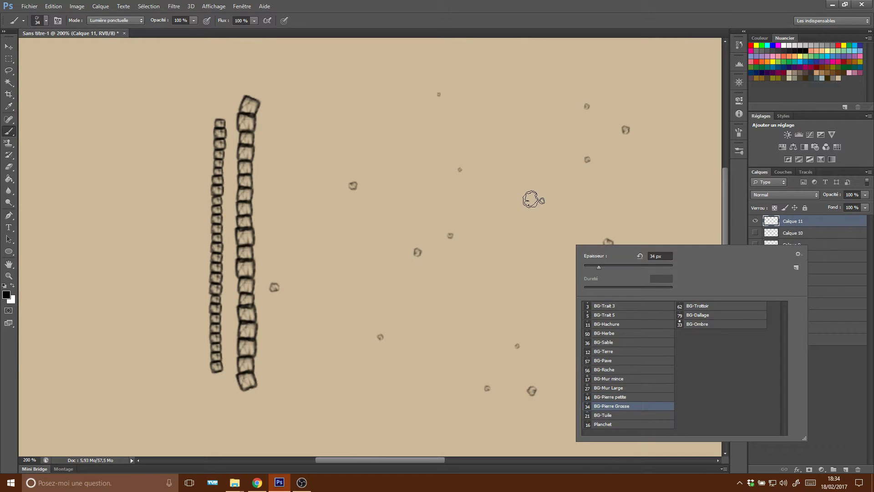
left_click(533, 199)
left_click(535, 253)
left_click(513, 295)
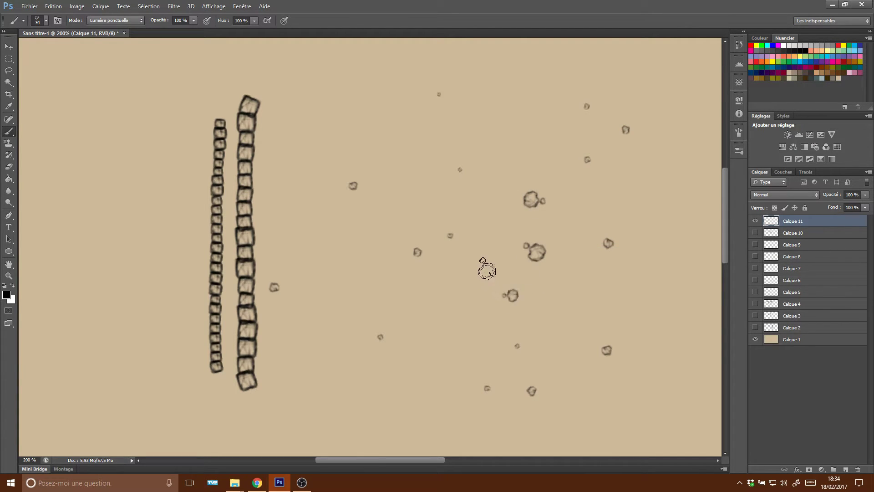
left_click(305, 126)
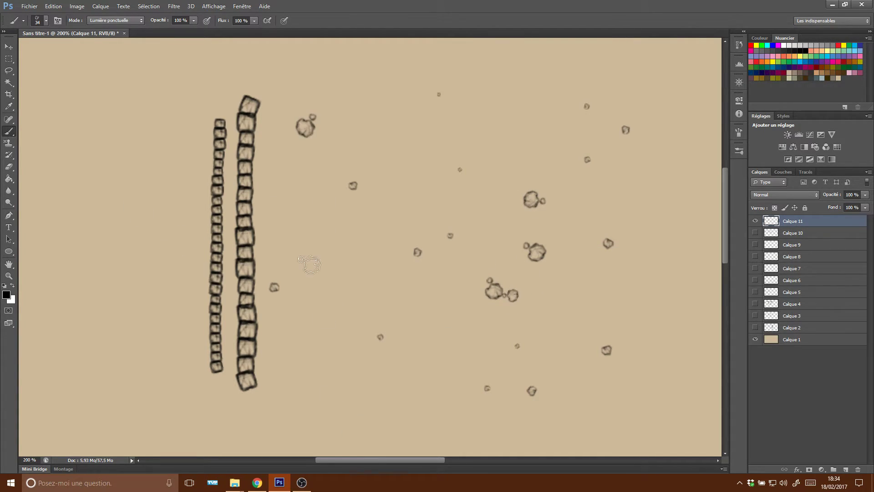
left_click(339, 376)
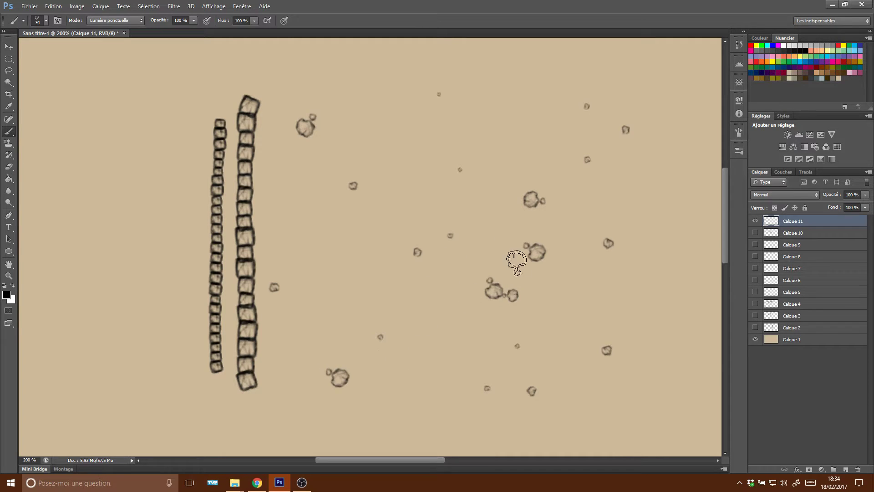
right_click(490, 257)
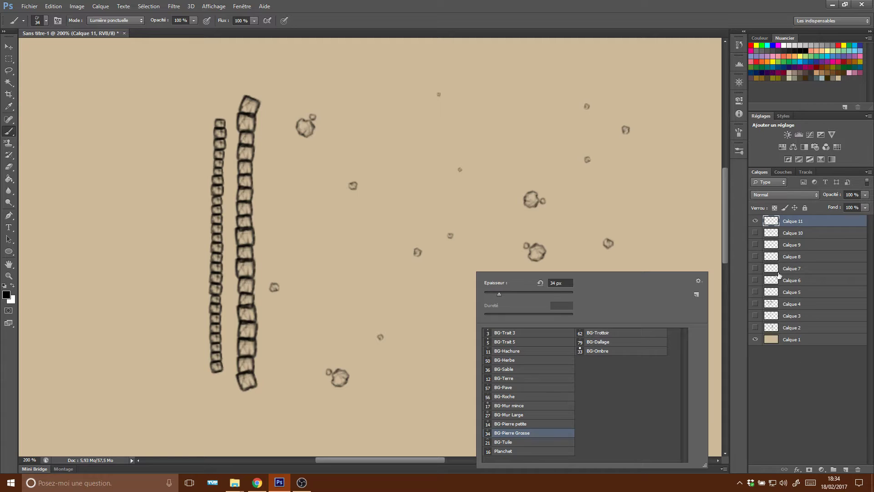
Hide Calque 11 and add a new layer with the BG-Tuile roof tile brush.
left_click(755, 222)
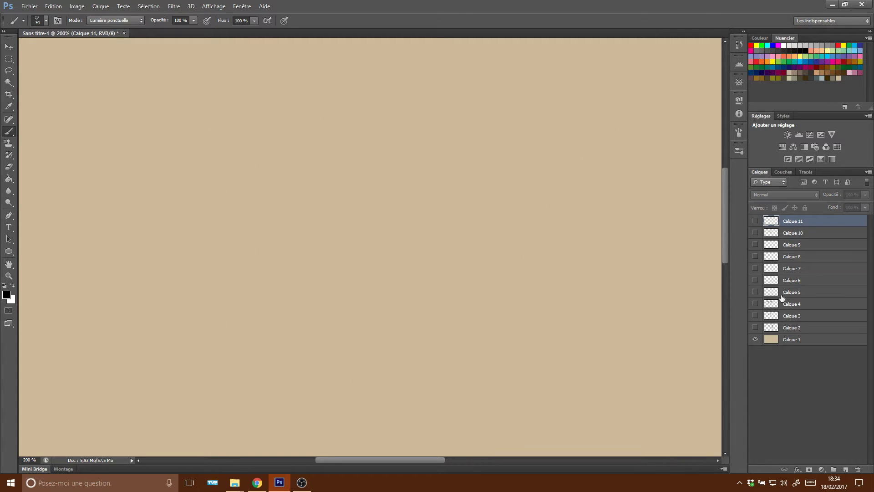
left_click(846, 469)
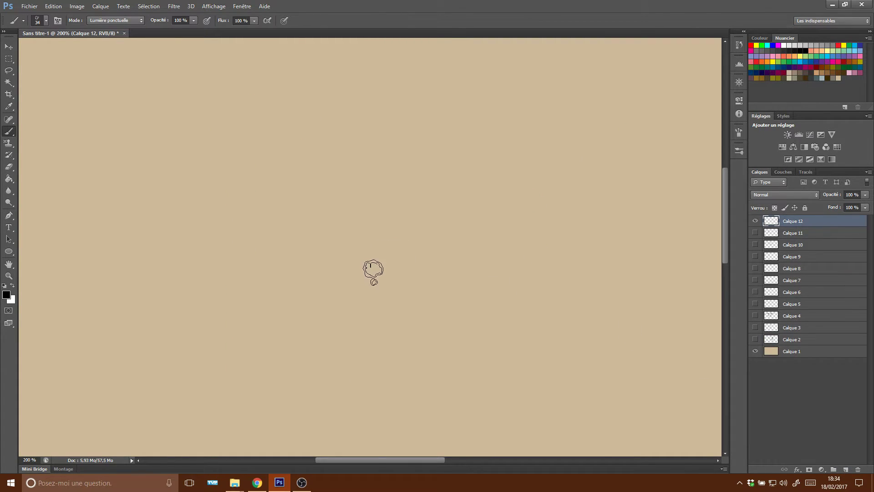
right_click(382, 267)
left_click(410, 448)
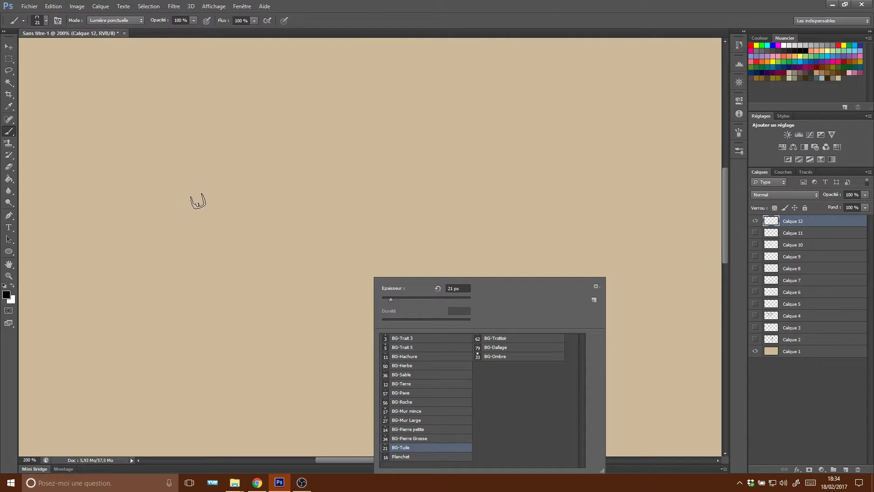
left_click(194, 199)
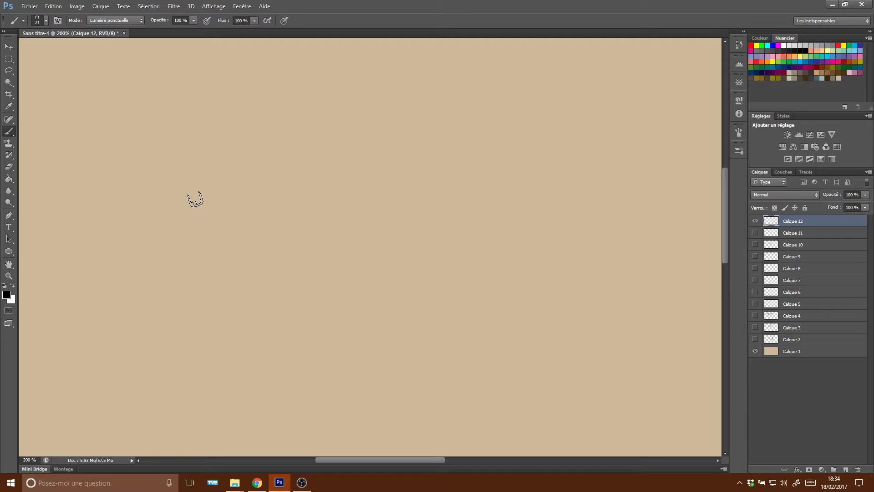
Paint three stacked rows of roof tiles across the middle of the parchment.
left_click_drag(197, 199, 559, 196)
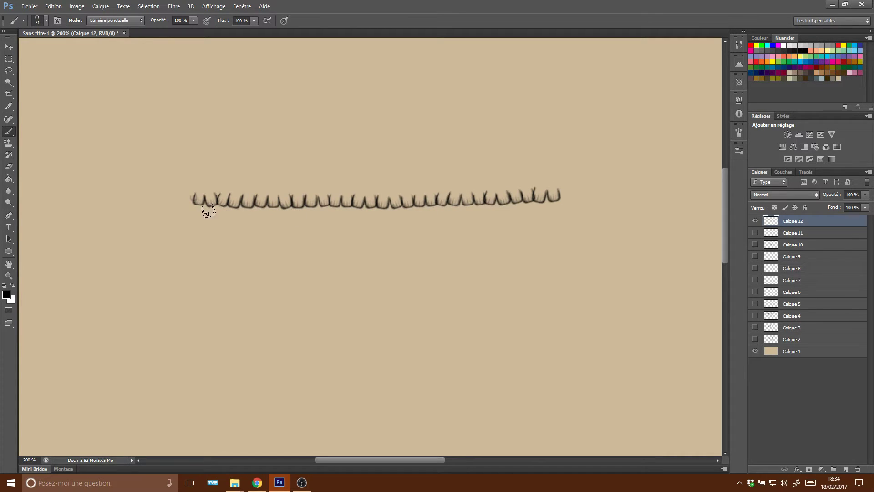
left_click_drag(208, 210, 546, 207)
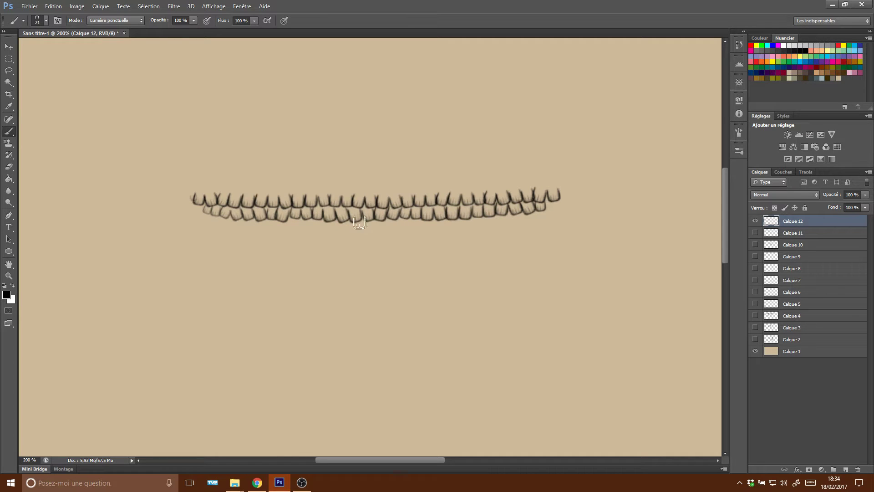
left_click_drag(221, 225, 543, 221)
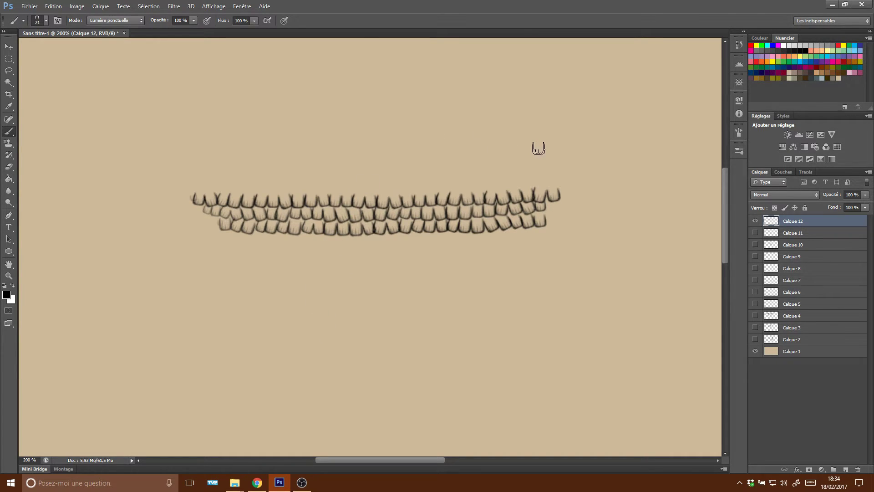
Build a dense upper band of six overlapping tile rows higher up.
mouse_move(538, 148)
left_mouse_down()
mouse_move(410, 145)
mouse_move(191, 162)
left_mouse_up()
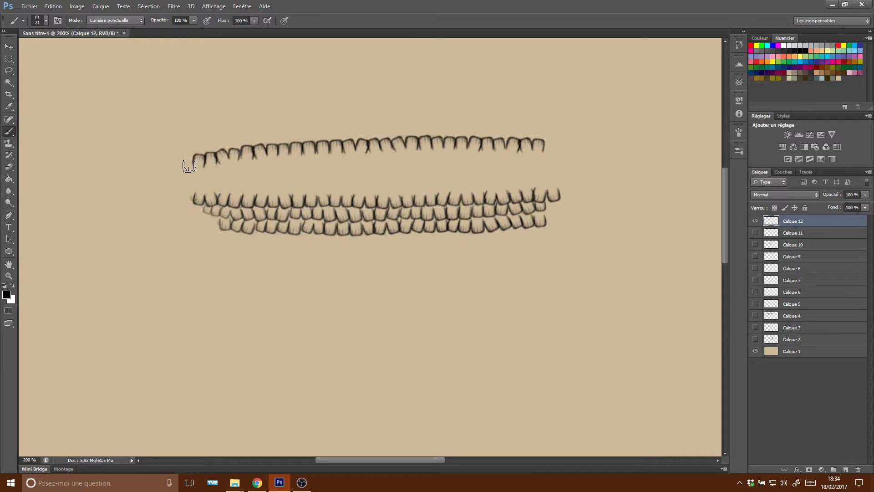
mouse_move(539, 130)
left_mouse_down()
mouse_move(278, 136)
mouse_move(205, 148)
left_mouse_up()
left_click_drag(529, 120, 193, 137)
mouse_move(509, 114)
left_mouse_down()
mouse_move(248, 116)
mouse_move(203, 128)
left_mouse_up()
mouse_move(497, 101)
left_mouse_down()
mouse_move(303, 103)
mouse_move(218, 116)
left_mouse_up()
left_click_drag(469, 91, 236, 97)
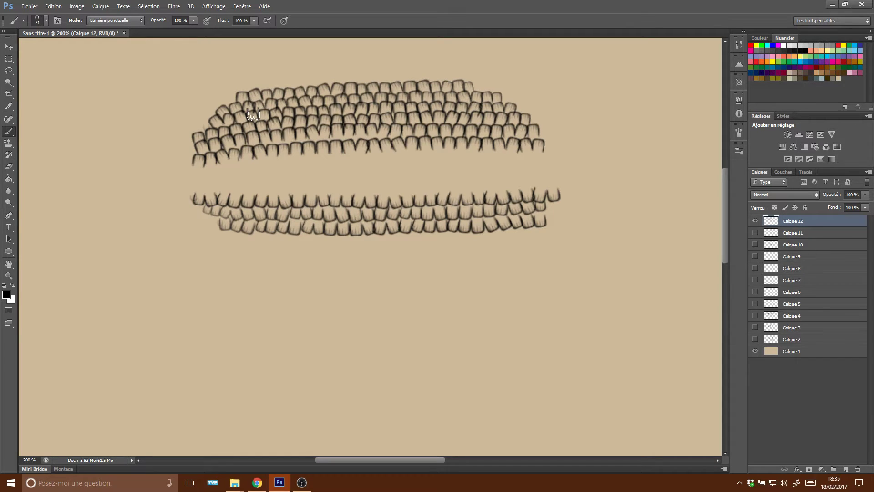
Paint two straight BG-Trottoir sidewalk edges and a long curved one along the left side.
right_click(370, 220)
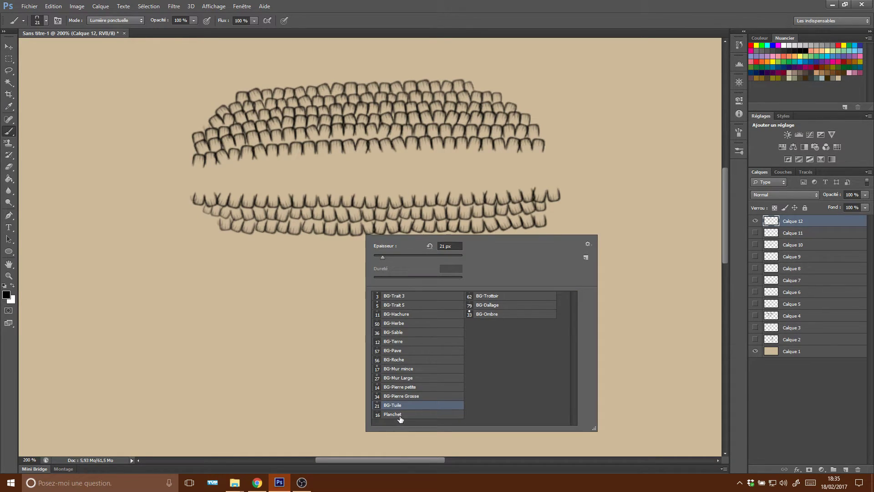
left_click(497, 297)
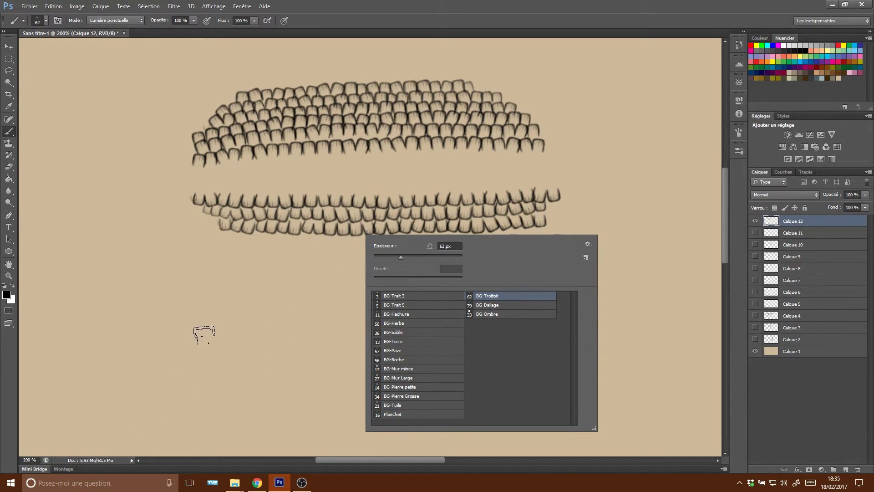
left_click_drag(196, 331, 691, 332)
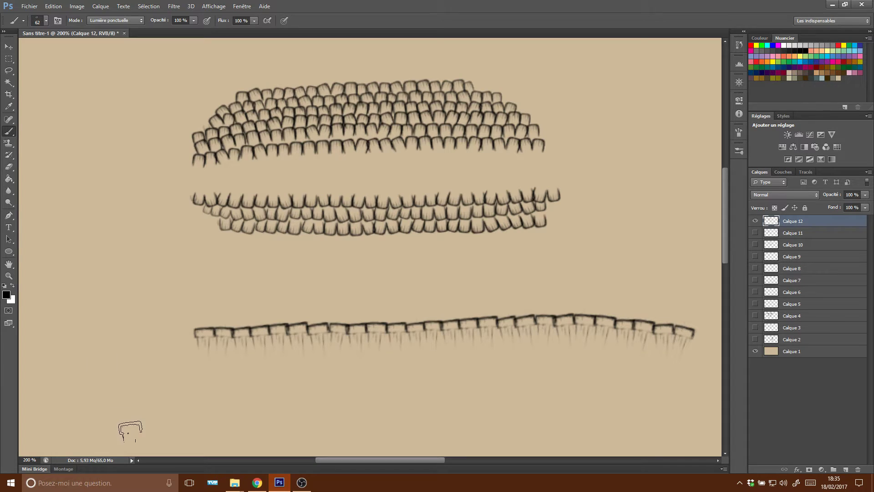
left_click_drag(141, 438, 150, 44)
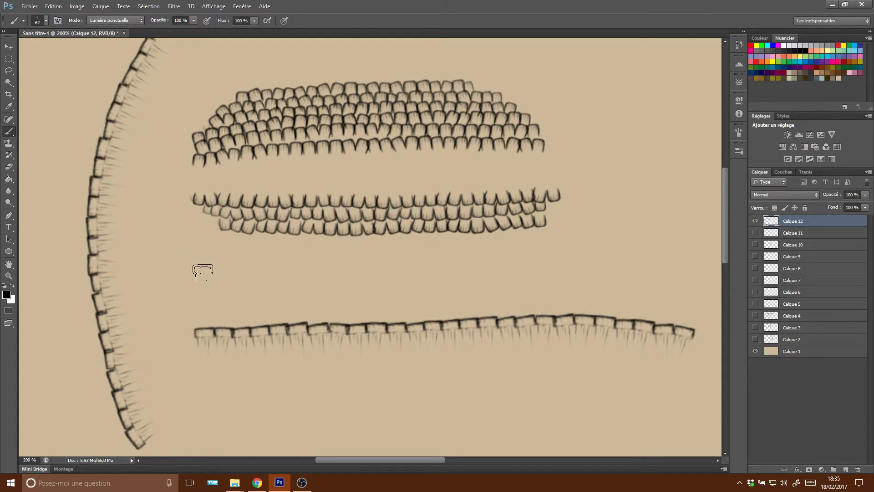
left_click_drag(187, 271, 664, 256)
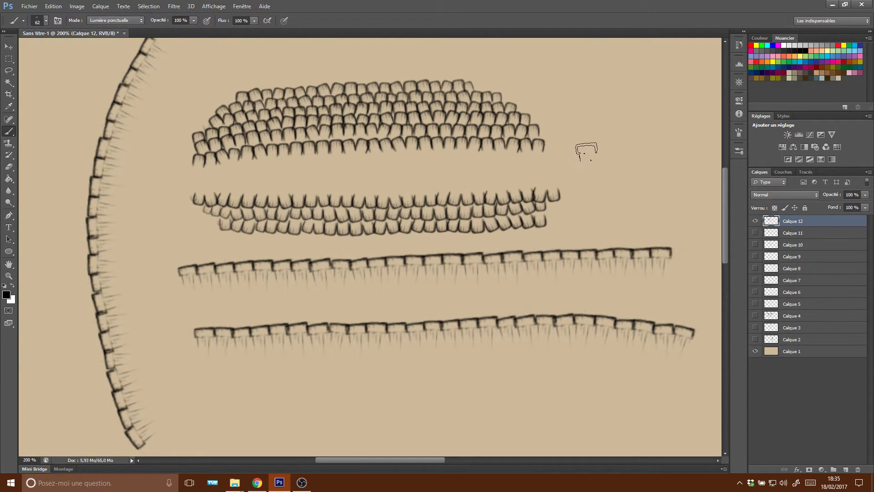
Add Calque 13, hide Calque 12, and paint two facing sidewalk edges on the new layer.
left_click(845, 469)
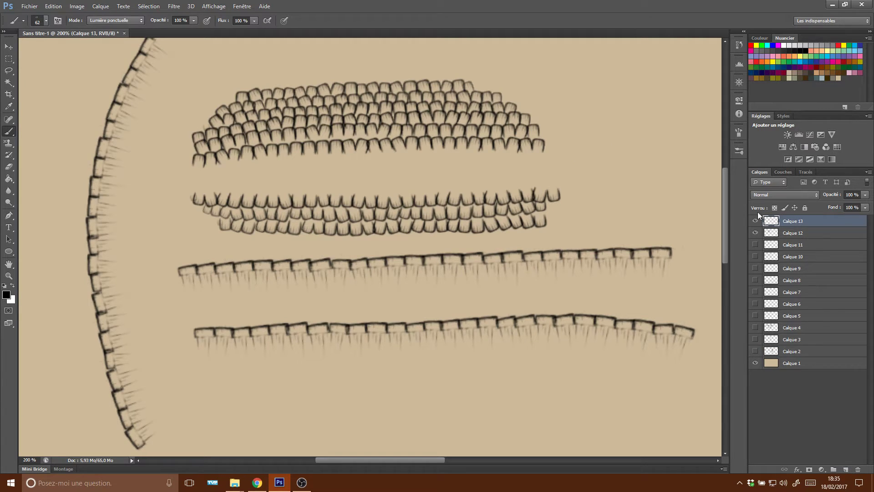
left_click(755, 232)
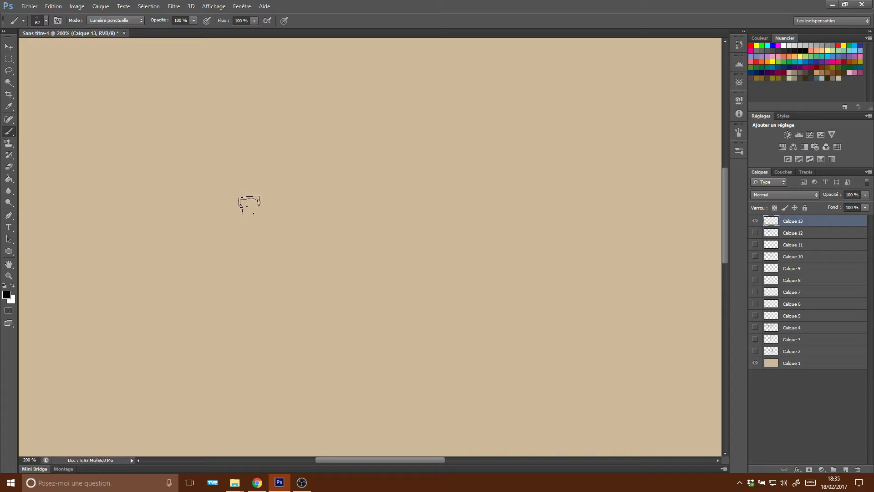
left_click_drag(218, 201, 614, 202)
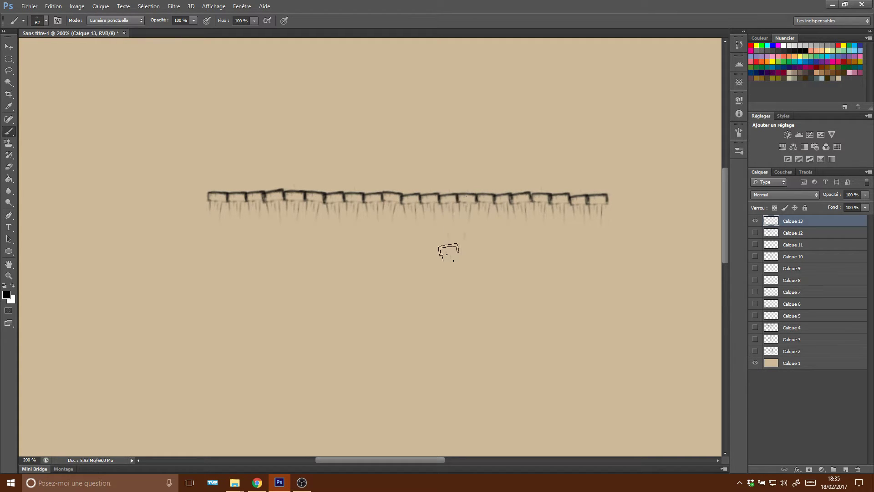
left_click_drag(602, 282, 186, 291)
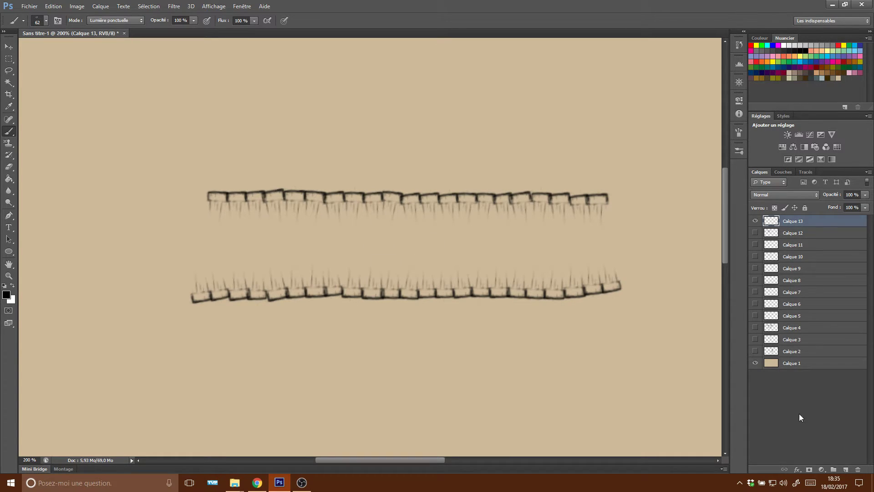
left_click(846, 469)
Hide the sidewalk layer and stamp Planchet plank patches at the upper left and centre.
left_click(755, 233)
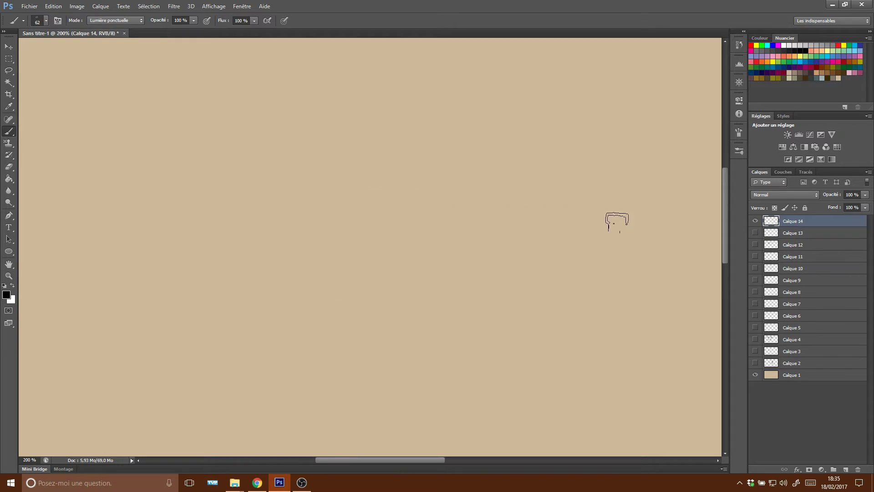
right_click(414, 245)
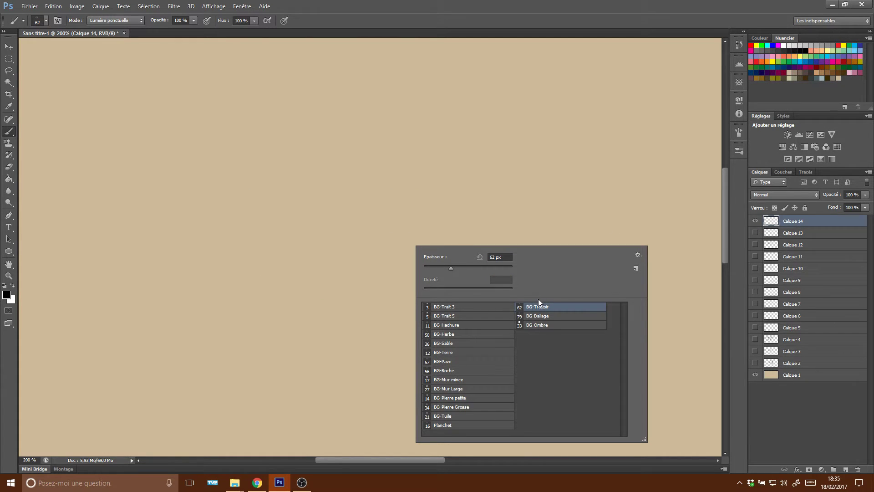
left_click(448, 426)
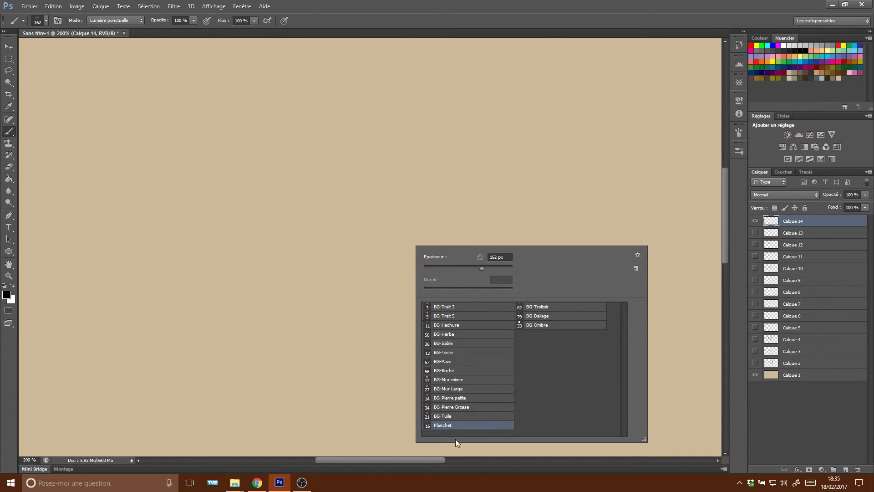
left_click(218, 173)
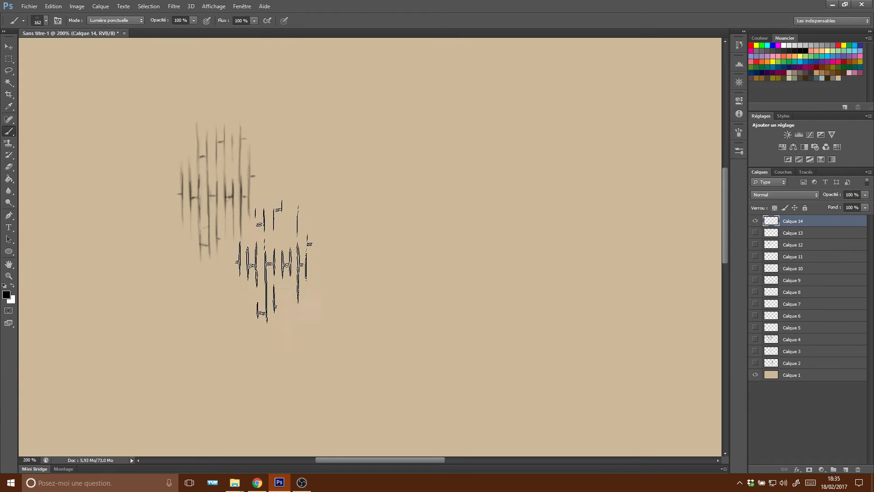
left_click(258, 280)
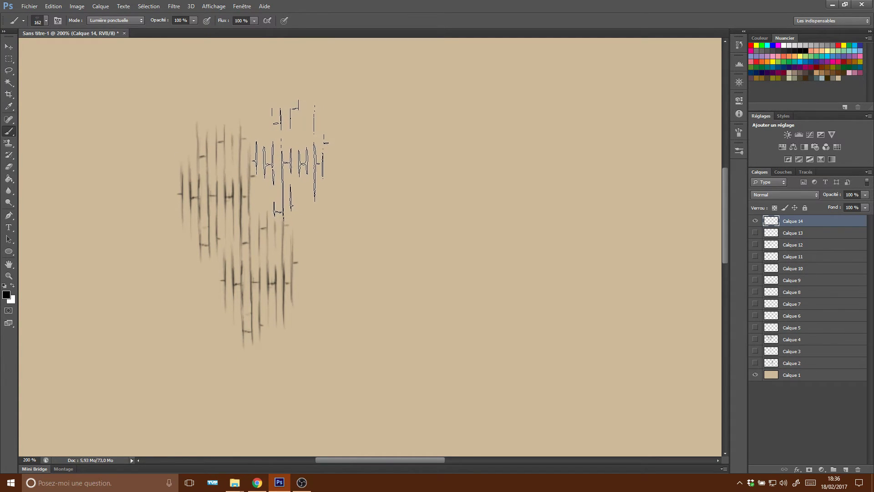
left_click(297, 153)
left_click(330, 273)
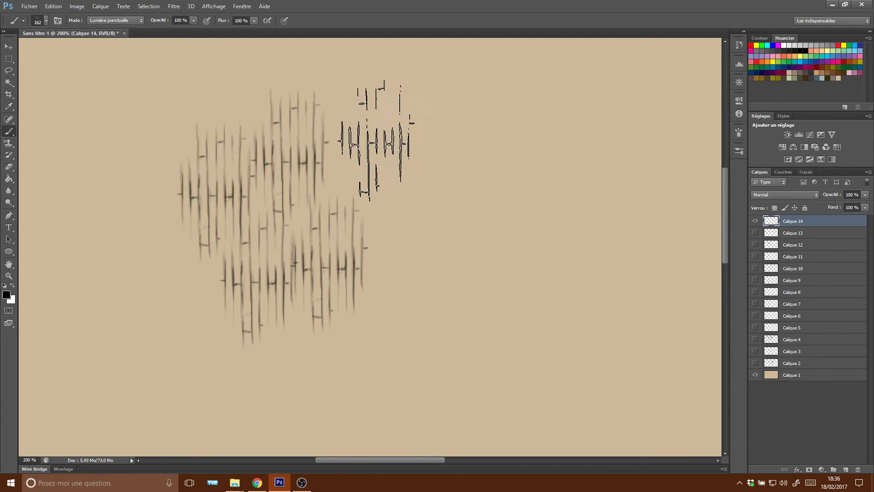
Extend the plank patches toward the upper right, right centre and lower areas.
left_click(371, 113)
left_click(401, 255)
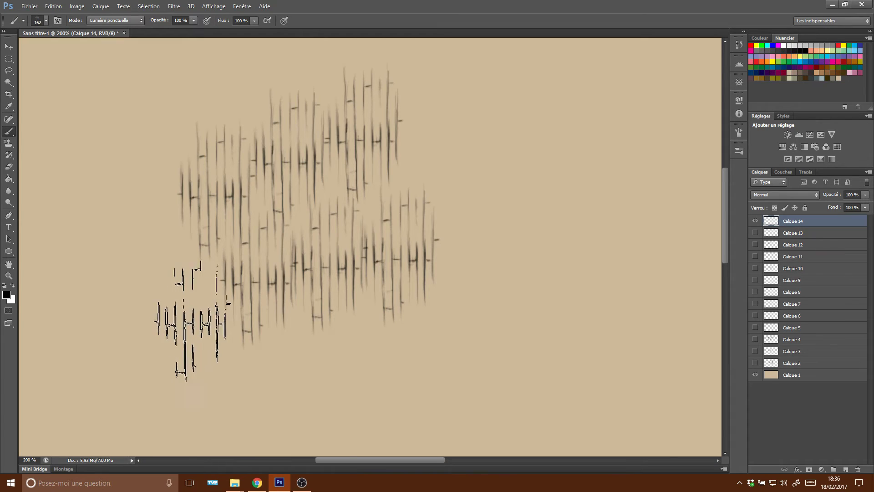
left_click(187, 321)
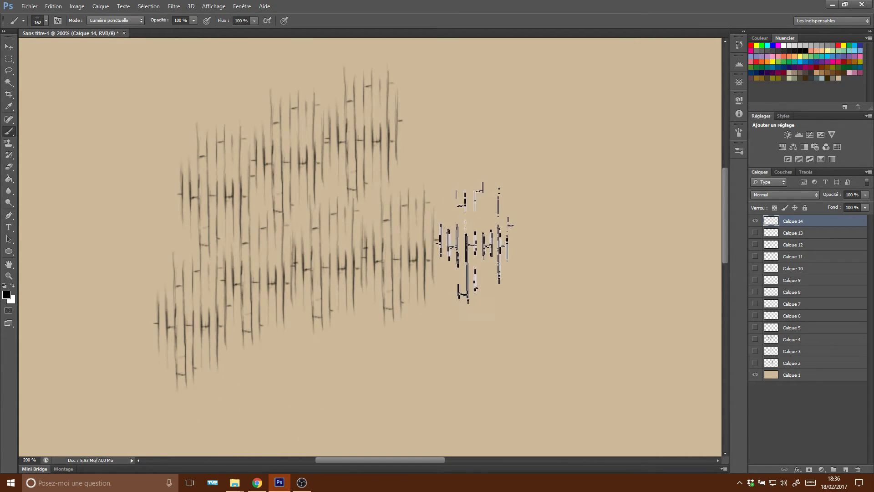
left_click(478, 234)
left_click(433, 120)
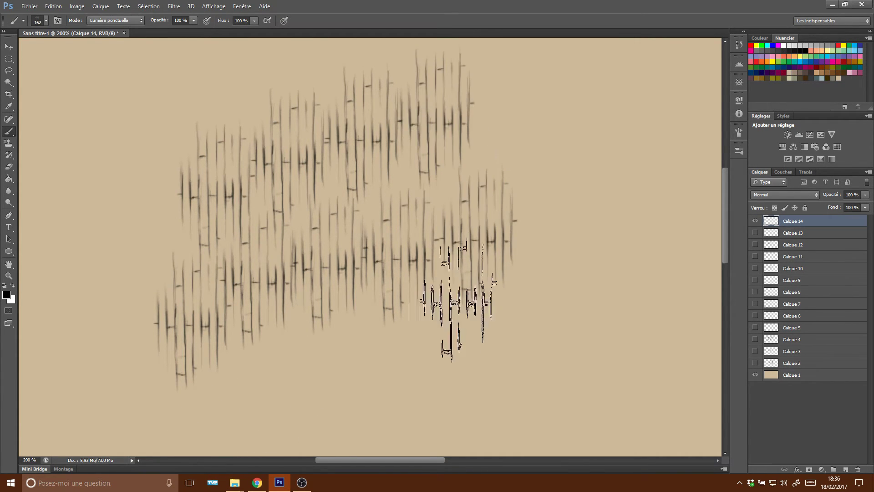
left_click(437, 358)
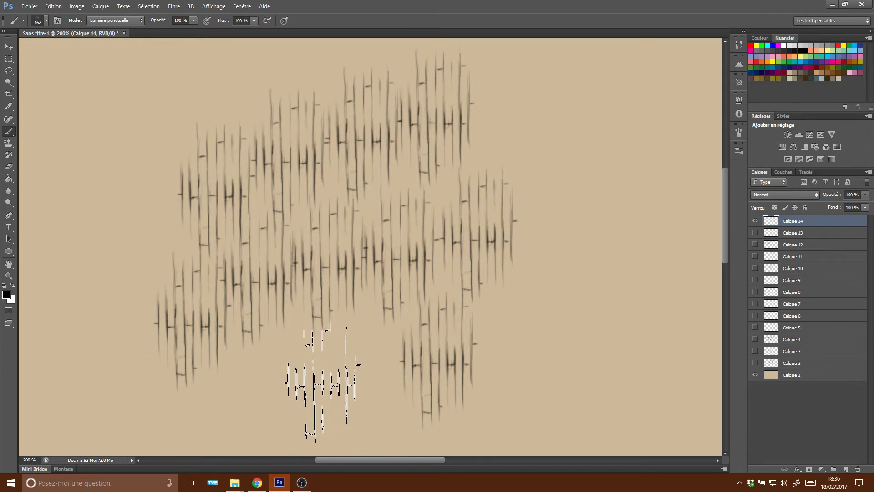
left_click(322, 383)
left_click(491, 209)
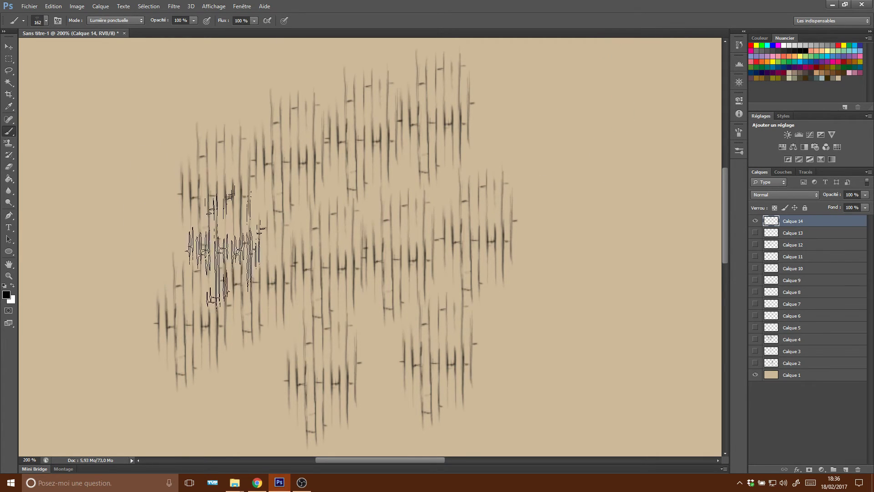
right_click(247, 233)
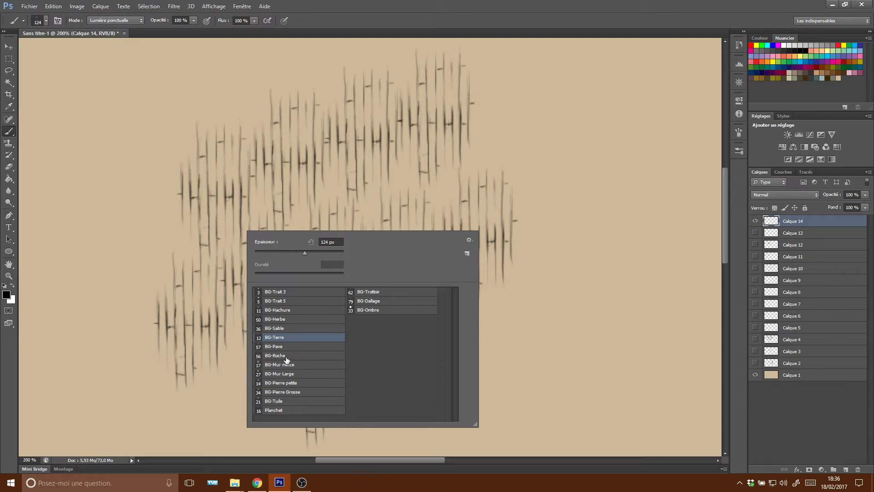
Draw a square ring of BG-Mur Large wall blocks around the planks.
left_click(290, 375)
left_click(223, 173)
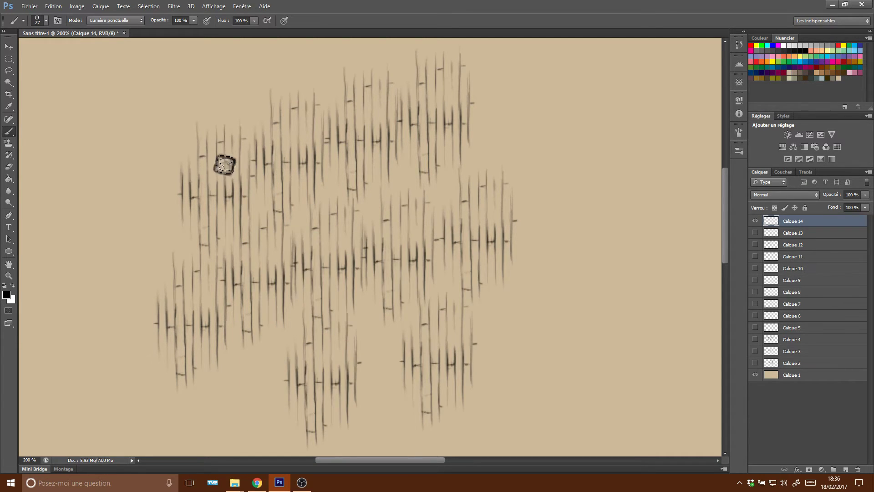
mouse_move(221, 177)
left_mouse_down()
mouse_move(334, 358)
mouse_move(235, 138)
left_mouse_up()
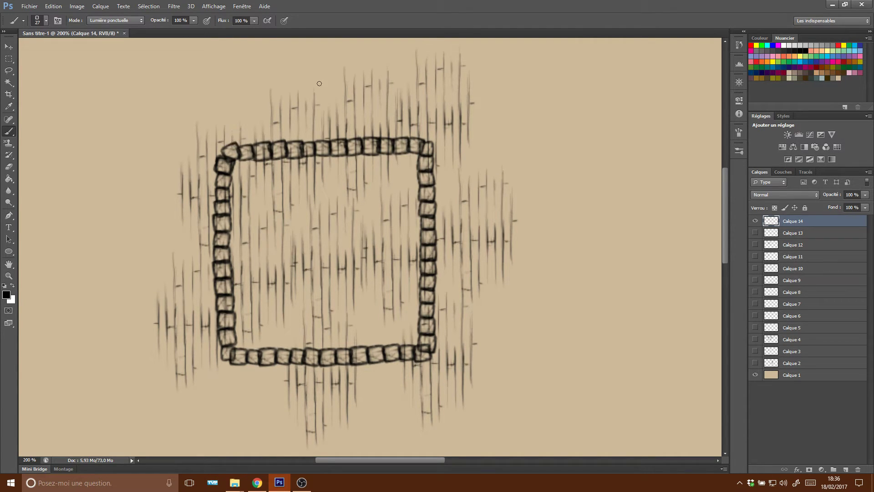
Switch to the Eraser and set its size to 65 px.
left_click(11, 166)
right_click(232, 201)
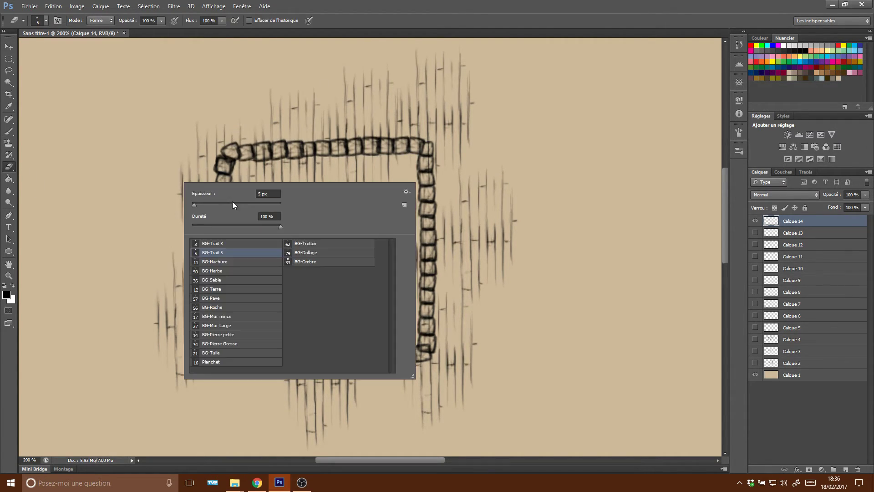
mouse_move(211, 205)
left_mouse_down()
mouse_move(236, 208)
mouse_move(220, 205)
left_mouse_up()
left_click(377, 91)
Erase the planks above and left of the wall, then hide Calque 14.
mouse_move(377, 92)
left_mouse_down()
mouse_move(298, 106)
mouse_move(457, 101)
mouse_move(472, 350)
mouse_move(495, 225)
mouse_move(373, 400)
mouse_move(410, 407)
mouse_move(364, 392)
mouse_move(420, 395)
left_mouse_up()
mouse_move(179, 390)
left_mouse_down()
mouse_move(179, 140)
mouse_move(193, 365)
mouse_move(185, 150)
left_mouse_up()
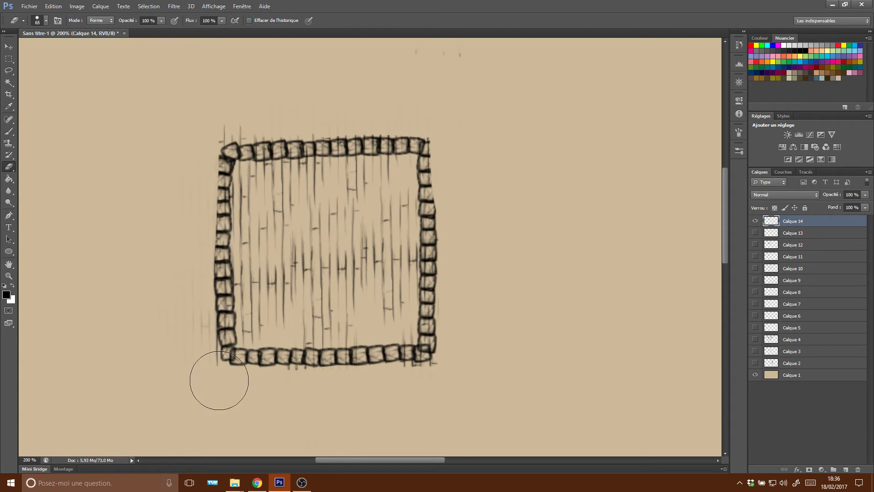
left_click_drag(242, 125, 226, 115)
right_click(381, 233)
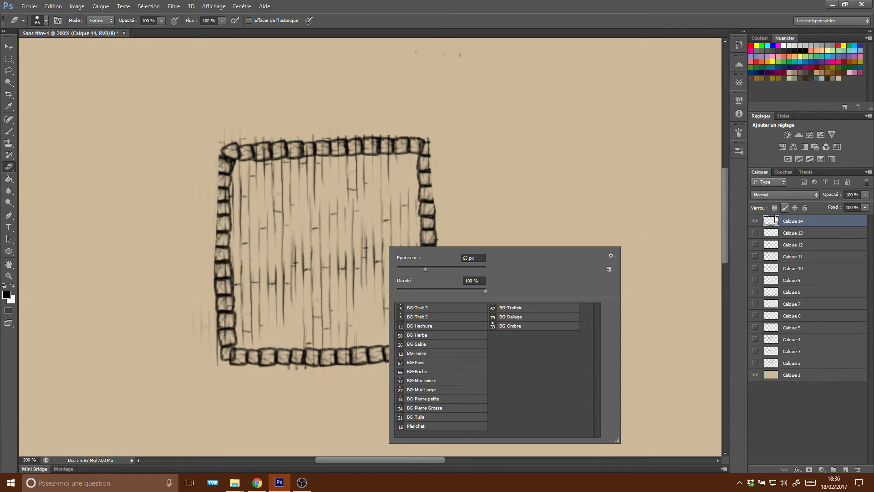
left_click(755, 221)
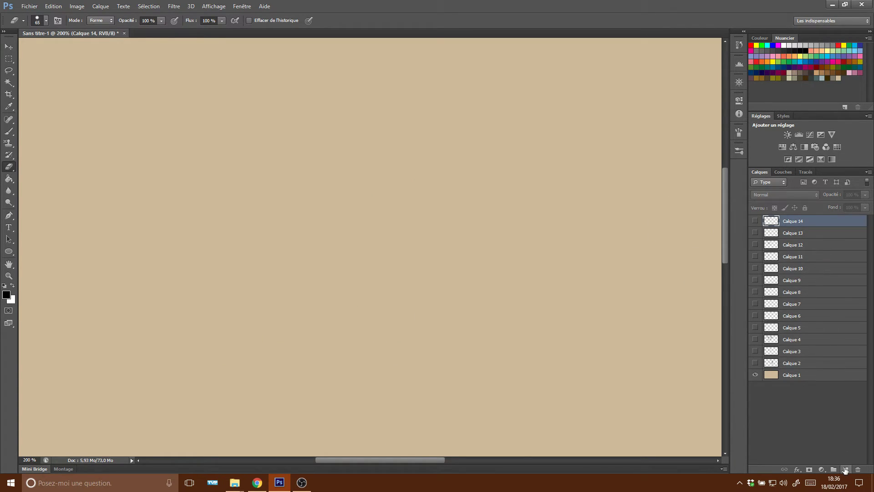
Add a new layer Calque 15 and select the BG-Dallage flagstone brush.
left_click(845, 470)
right_click(341, 263)
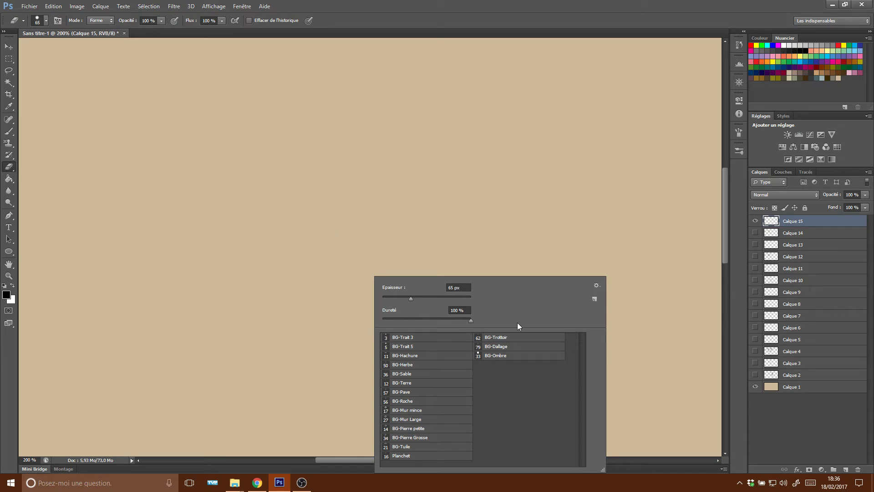
left_click(510, 347)
key("Return")
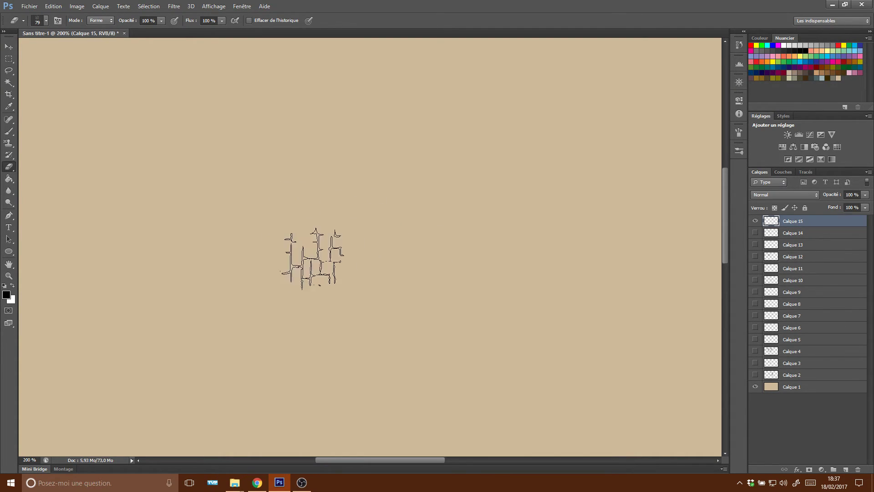
left_click(9, 131)
right_click(298, 184)
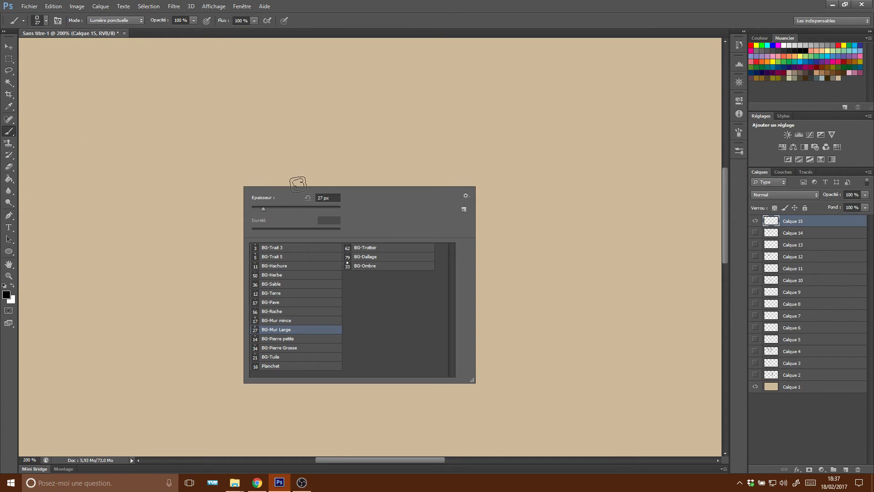
left_click(375, 258)
key("Return")
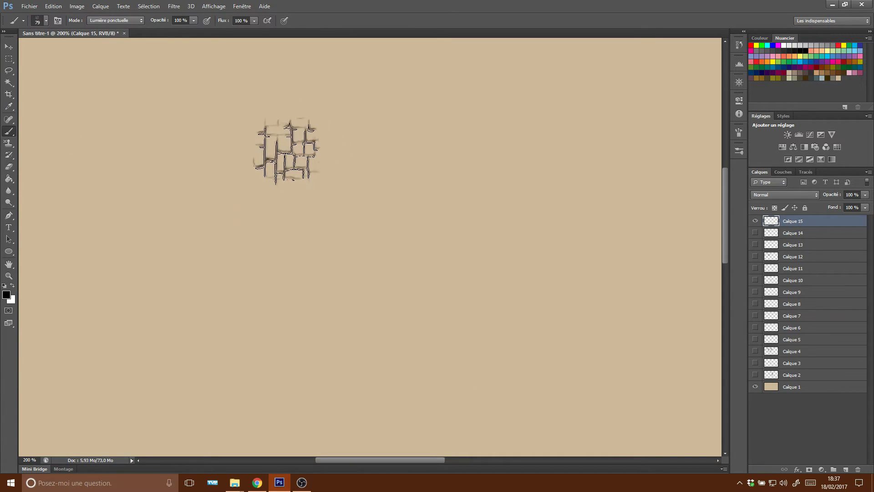
Stamp flagstone clusters across the upper left, centre and lower middle of the parchment.
left_click(286, 151)
left_click(284, 212)
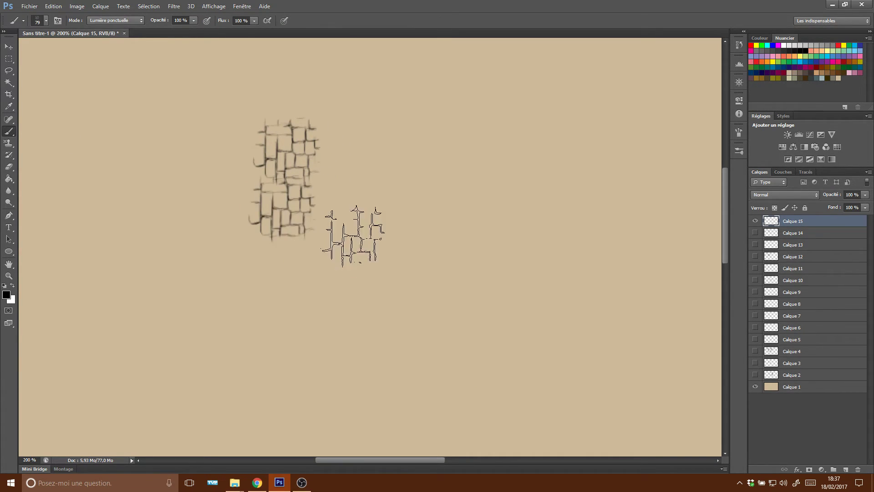
left_click(347, 217)
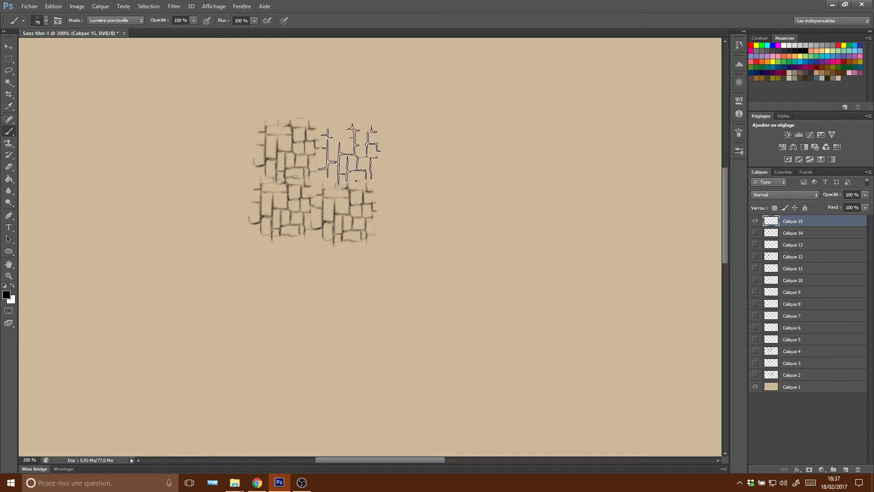
left_click(350, 154)
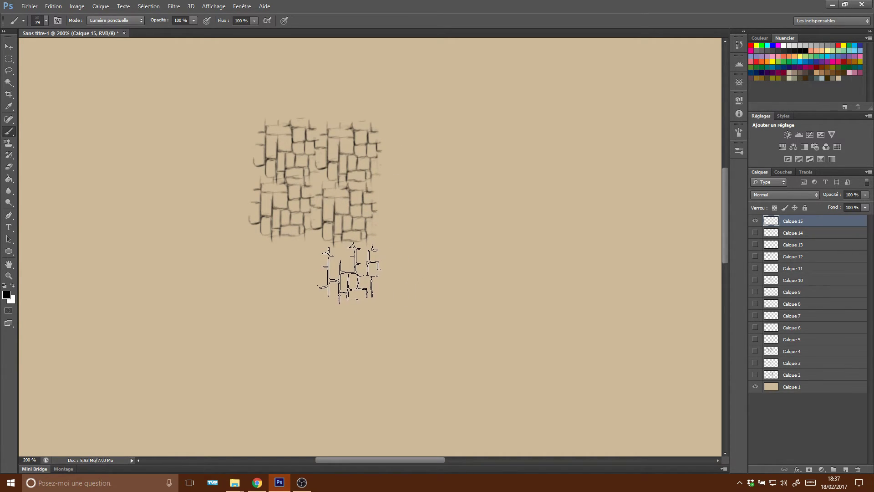
left_click(351, 273)
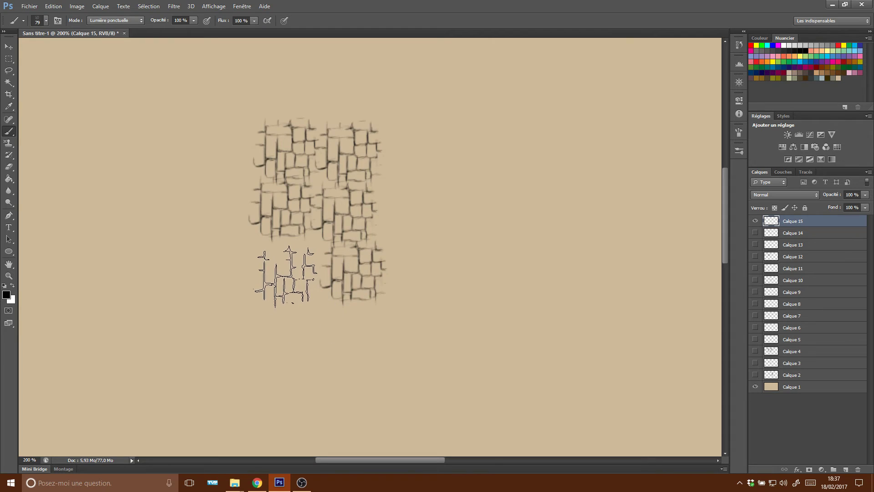
left_click(286, 276)
left_click(419, 281)
left_click(438, 345)
left_click(382, 334)
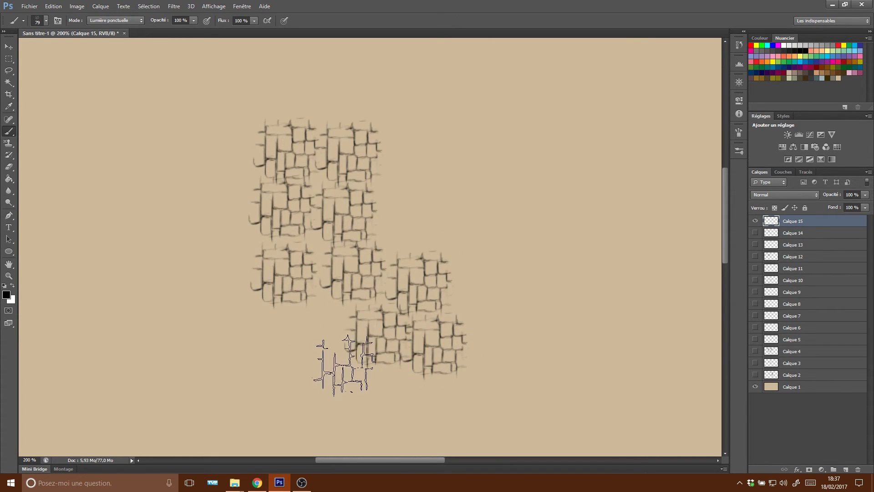
Extend the flagstone paving toward the lower left, right side and upper right.
left_click(310, 340)
left_click(529, 273)
left_click(499, 363)
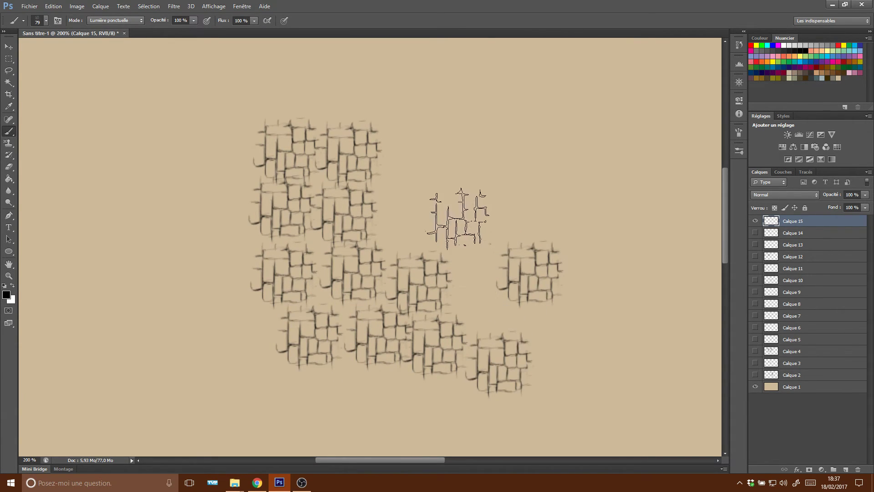
left_click(456, 210)
left_click(469, 261)
left_click(521, 205)
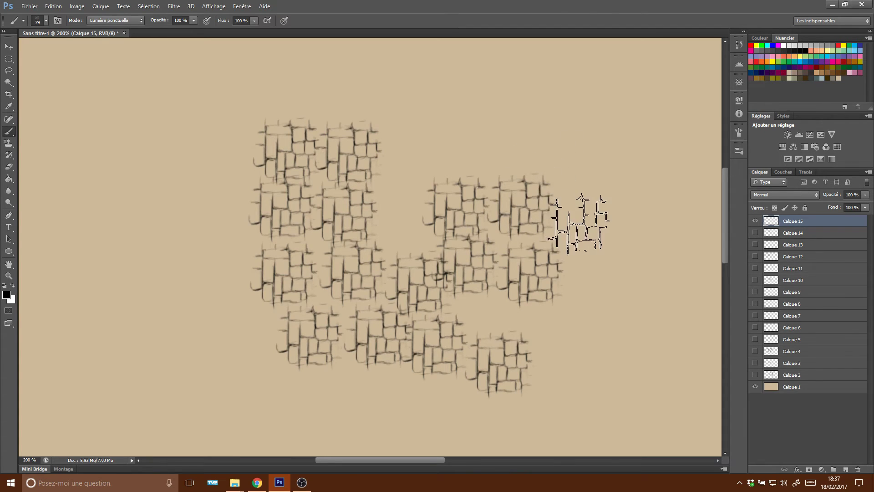
left_click(576, 171)
left_click(573, 235)
left_click(407, 225)
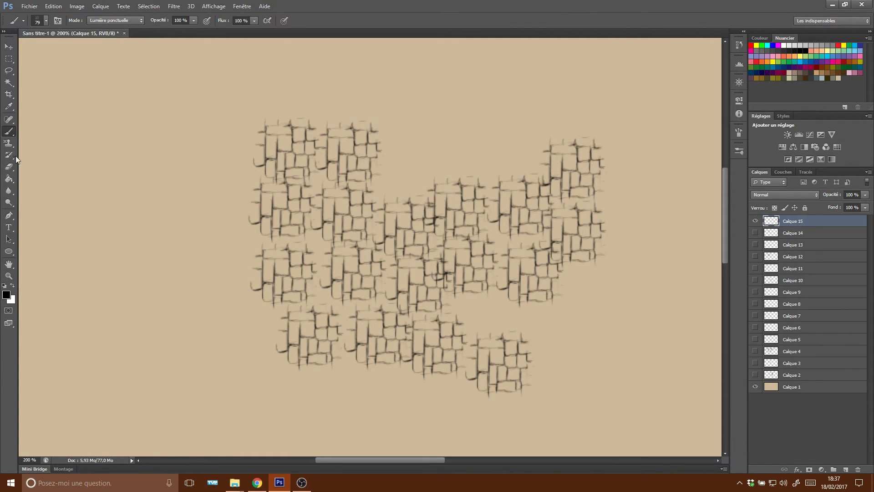
Erase the top, lower and right paving clusters with a 95 px BG-Trait 5 eraser.
left_click(9, 167)
right_click(264, 231)
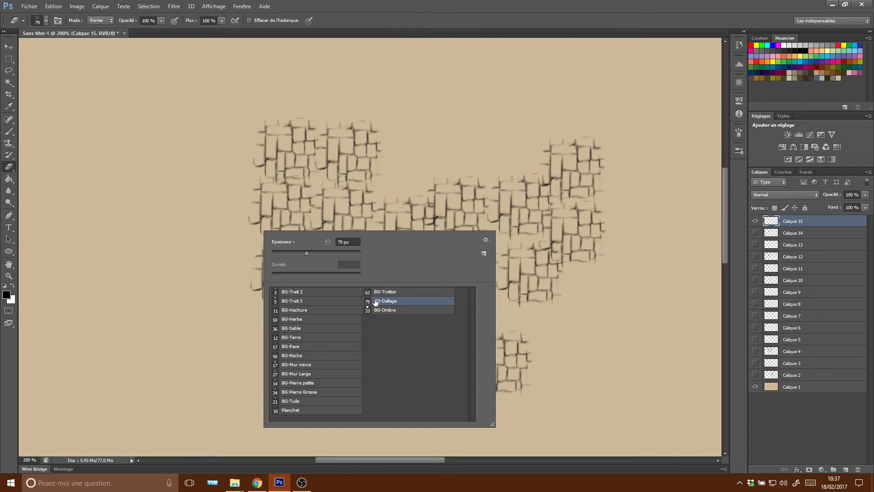
left_click(303, 300)
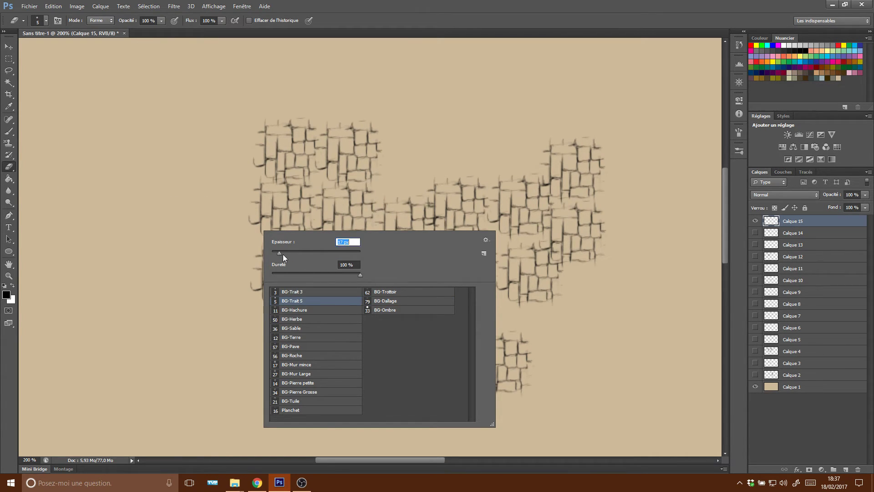
key("Return")
left_click_drag(351, 98, 267, 141)
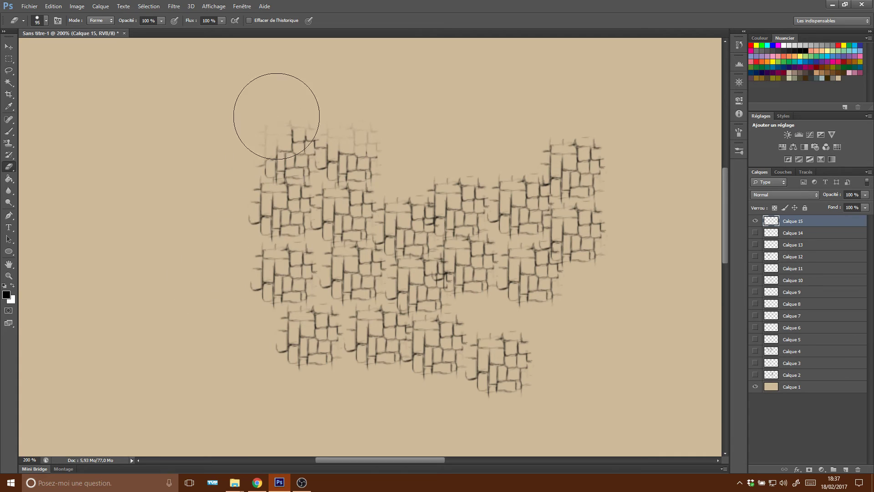
mouse_move(296, 379)
left_mouse_down()
mouse_move(519, 396)
mouse_move(505, 380)
mouse_move(301, 392)
mouse_move(269, 332)
mouse_move(297, 141)
mouse_move(242, 190)
mouse_move(285, 92)
mouse_move(250, 166)
left_mouse_up()
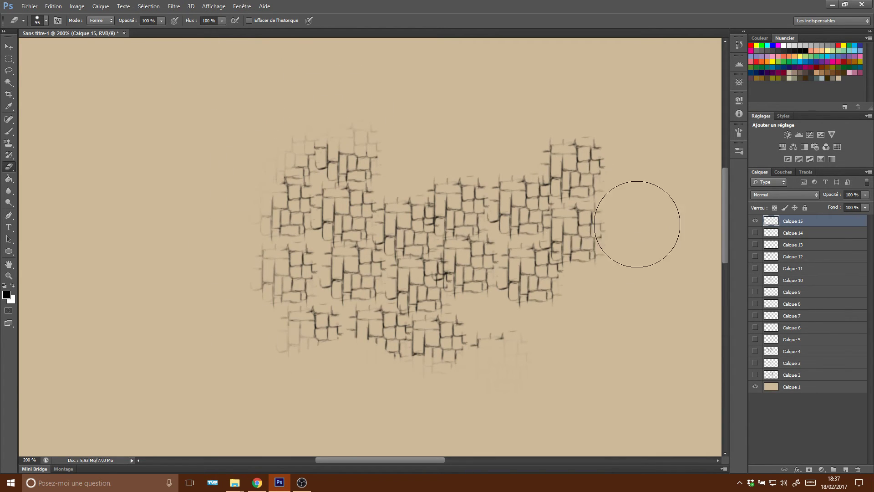
mouse_move(637, 224)
left_mouse_down()
mouse_move(531, 312)
mouse_move(468, 315)
mouse_move(511, 374)
mouse_move(464, 363)
mouse_move(417, 391)
left_mouse_up()
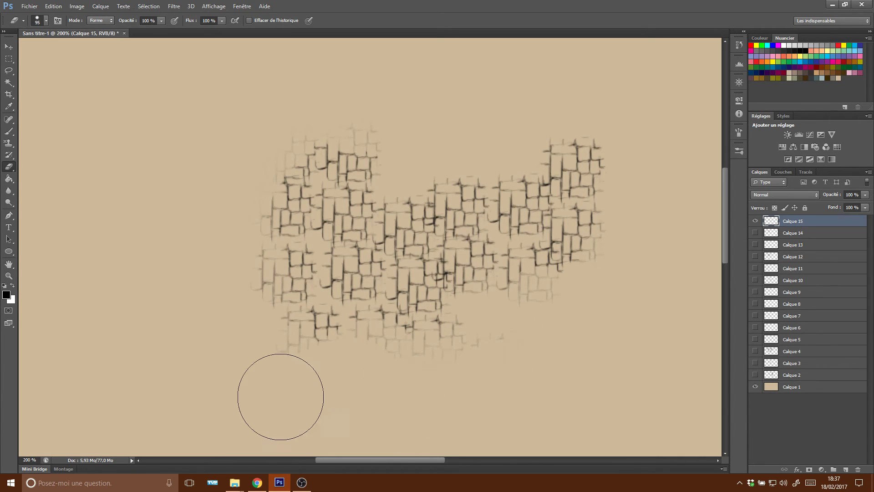
mouse_move(280, 396)
left_mouse_down()
mouse_move(361, 351)
mouse_move(293, 361)
left_mouse_up()
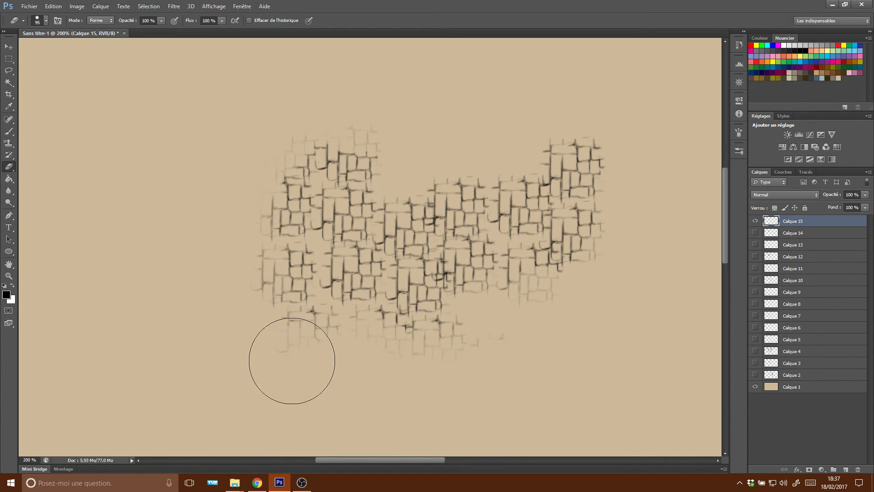
At 49% eraser opacity, lightly fade the middle and lower paving, then select BG-Ombre.
left_click(161, 21)
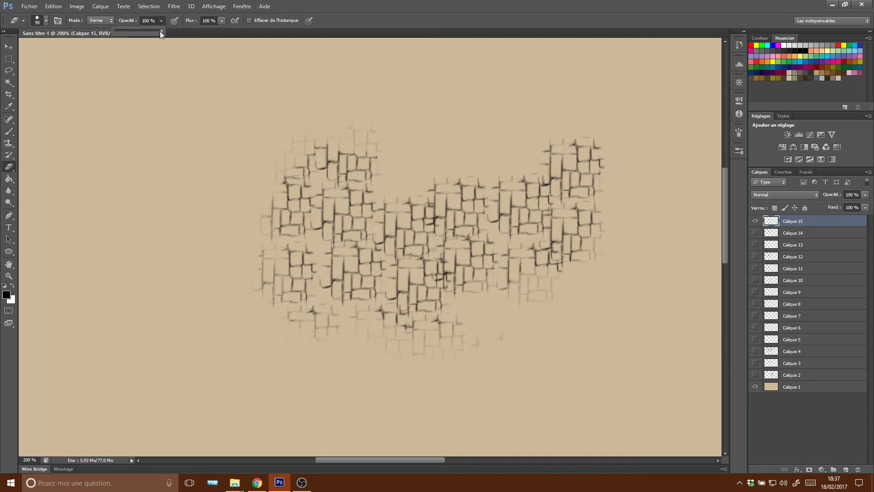
left_click_drag(160, 31, 138, 34)
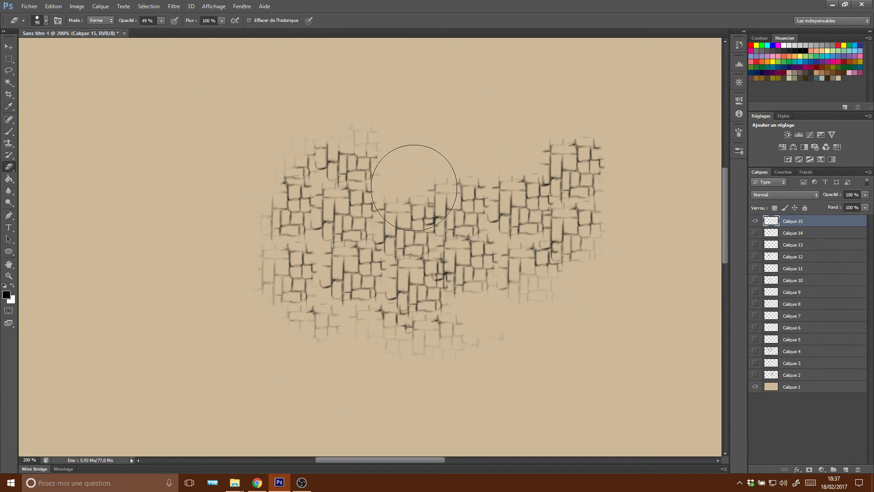
mouse_move(413, 187)
left_mouse_down()
mouse_move(410, 152)
mouse_move(515, 158)
mouse_move(556, 125)
left_mouse_up()
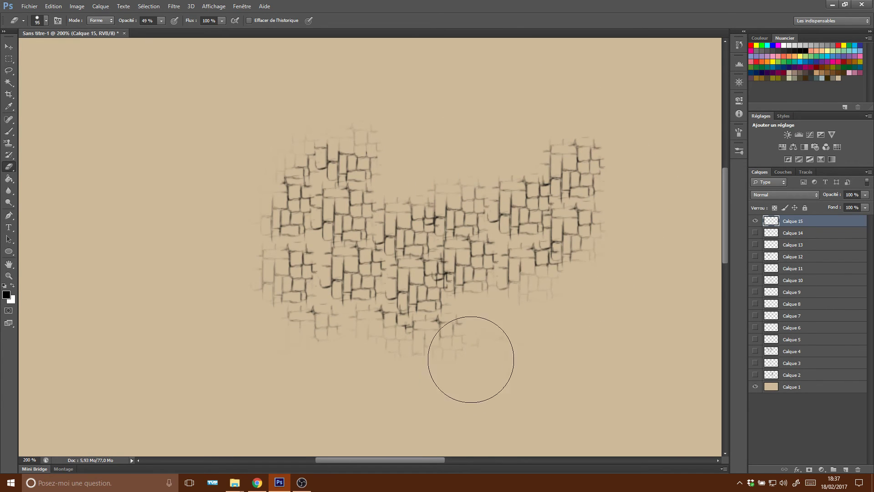
left_click_drag(400, 322, 432, 241)
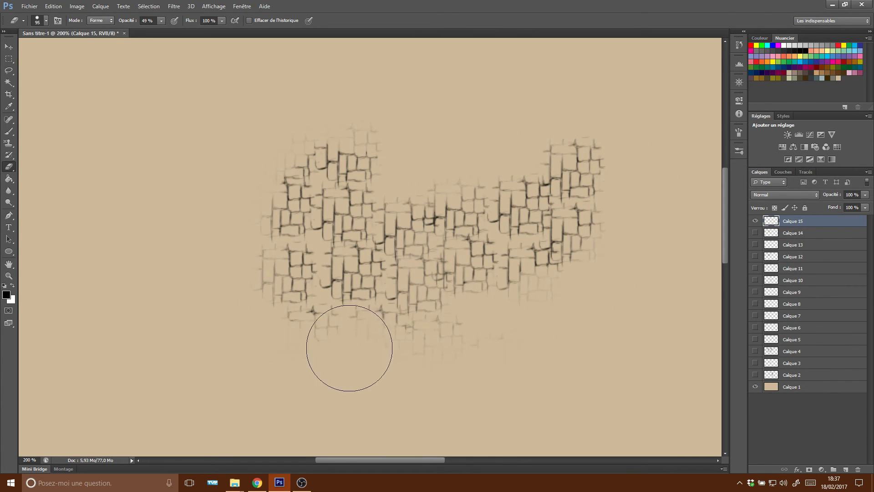
mouse_move(349, 348)
left_mouse_down()
mouse_move(520, 336)
mouse_move(505, 181)
left_mouse_up()
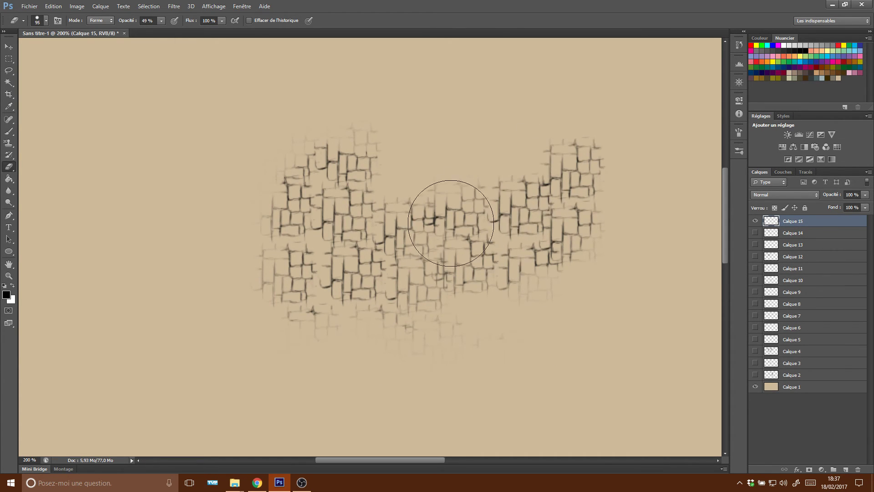
right_click(470, 215)
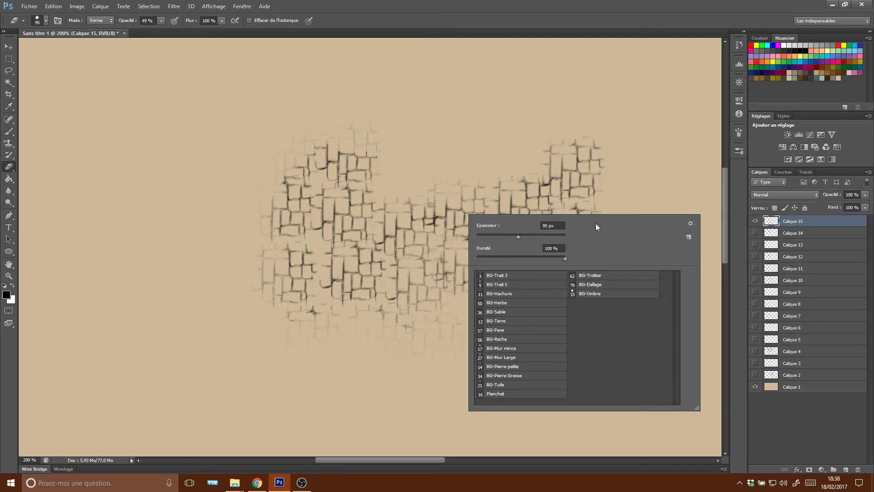
left_click(594, 294)
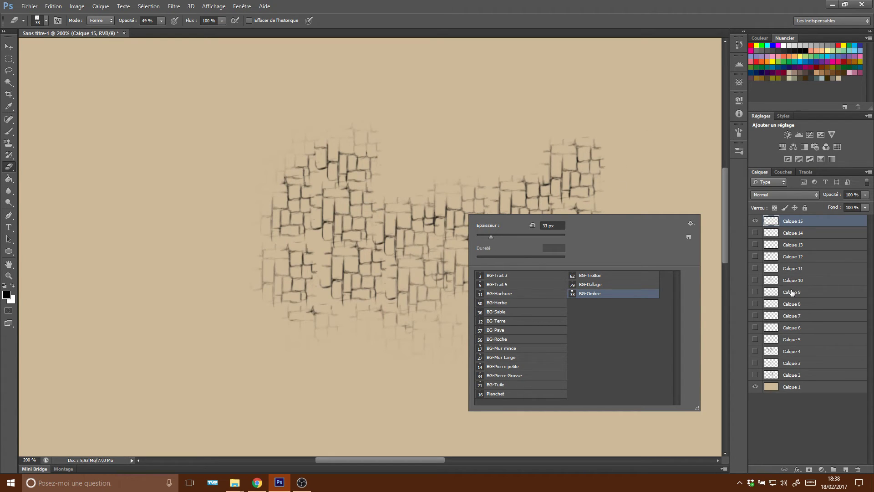
Hide Calque 15, add a new empty layer and pick the BG-Ombre brush.
left_click(754, 221)
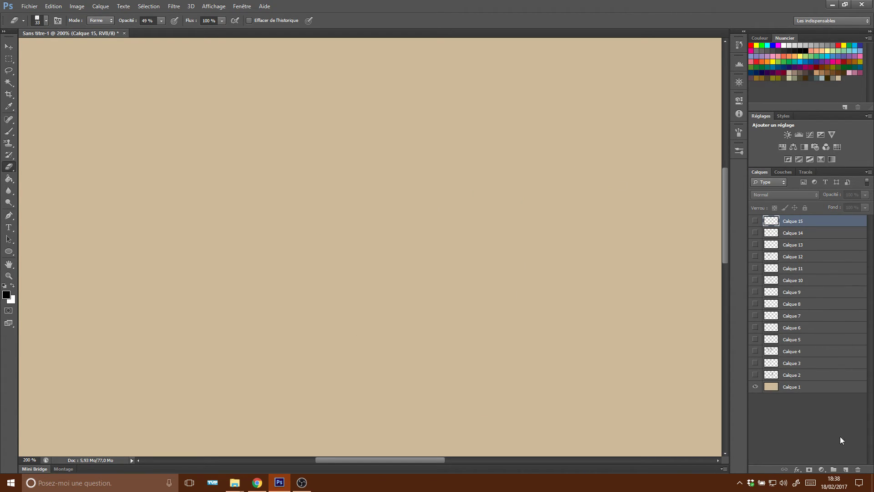
left_click(846, 469)
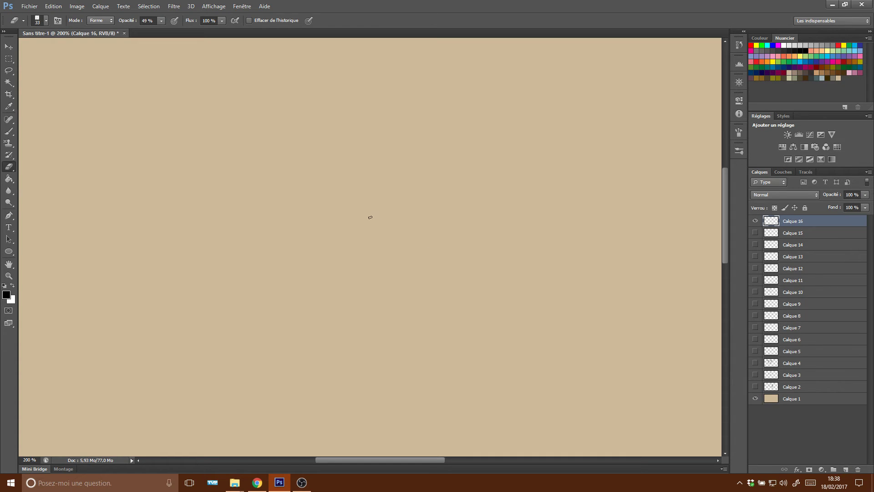
left_click(12, 133)
right_click(342, 223)
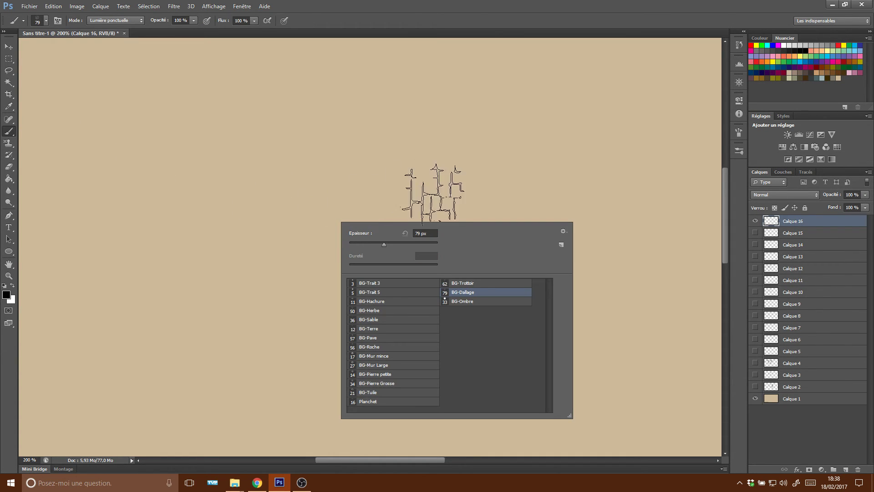
left_click(464, 303)
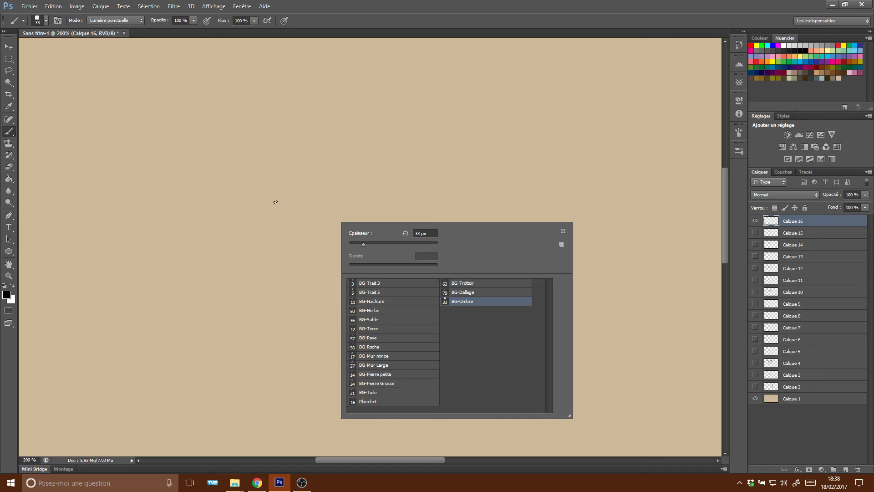
left_click(276, 202)
Paint long dark curved shadow strokes, thickening the first along its right edge.
mouse_move(236, 106)
left_mouse_down()
mouse_move(214, 223)
mouse_move(234, 107)
mouse_move(255, 336)
mouse_move(305, 374)
left_mouse_up()
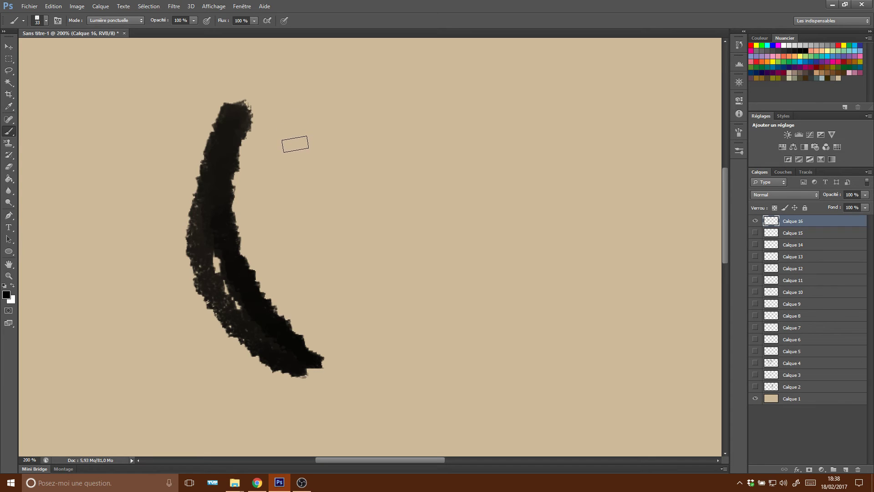
mouse_move(245, 105)
left_mouse_down()
mouse_move(241, 183)
mouse_move(332, 389)
mouse_move(387, 416)
left_mouse_up()
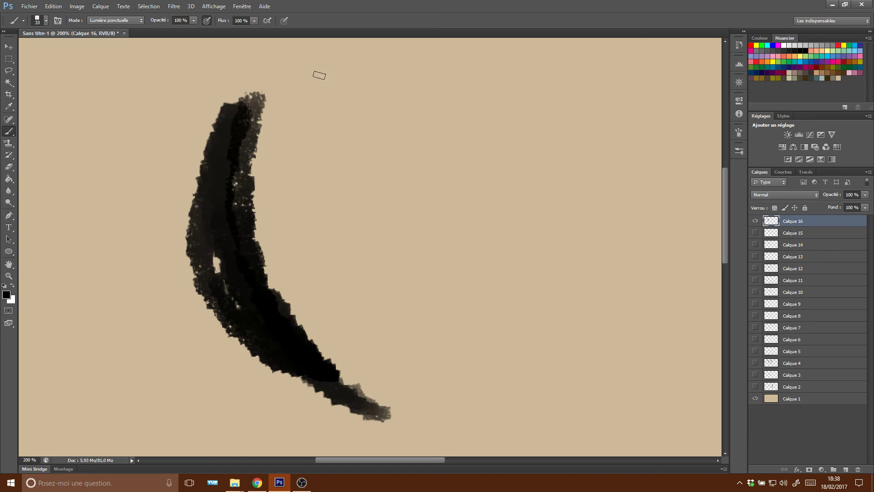
mouse_move(349, 83)
left_mouse_down()
mouse_move(314, 200)
mouse_move(371, 378)
mouse_move(332, 213)
mouse_move(373, 378)
left_mouse_up()
Add lighter grey curved strokes, then darken them with extra passes and a dab.
left_click_drag(378, 126, 391, 364)
mouse_move(414, 127)
left_mouse_down()
mouse_move(423, 373)
mouse_move(418, 259)
left_mouse_up()
left_click_drag(422, 155, 441, 401)
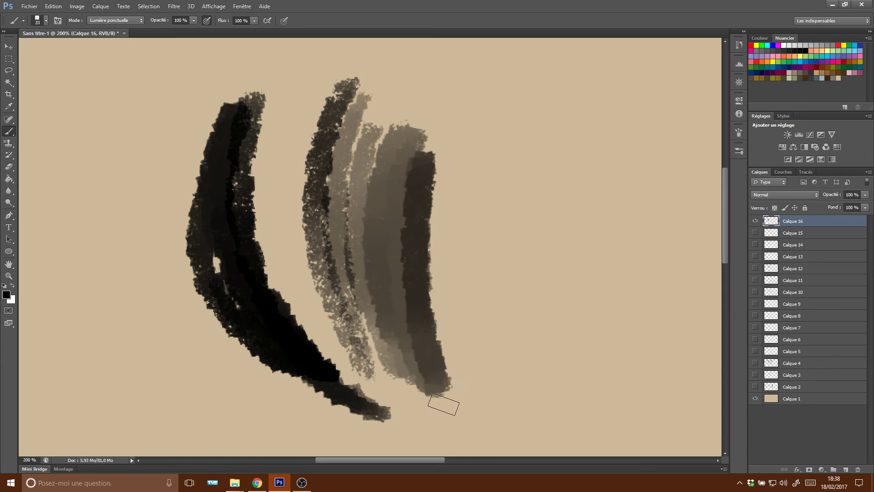
left_click_drag(368, 157, 387, 383)
left_click_drag(332, 157, 360, 364)
mouse_move(323, 173)
left_mouse_down()
mouse_move(407, 388)
mouse_move(416, 393)
left_mouse_up()
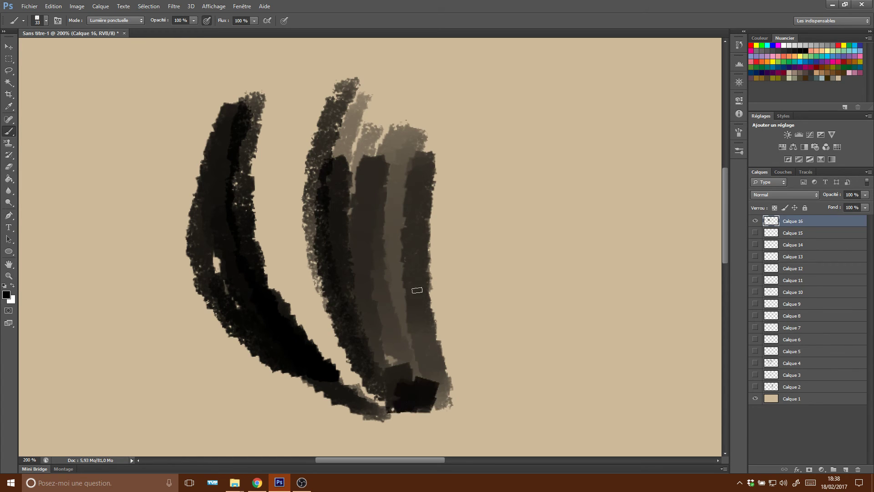
At 56% opacity, paint light grey and dark vertical strokes on the right.
left_click(194, 21)
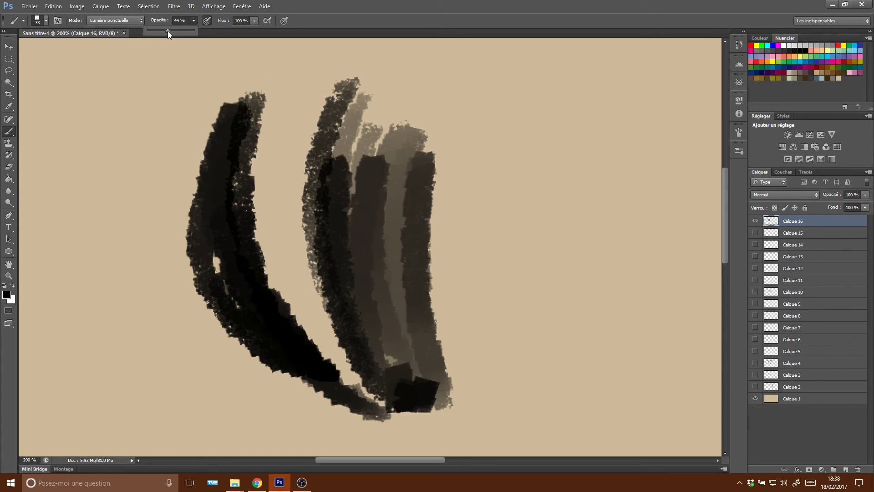
left_click_drag(167, 31, 174, 31)
mouse_move(456, 117)
left_mouse_down()
mouse_move(462, 370)
mouse_move(501, 111)
left_mouse_up()
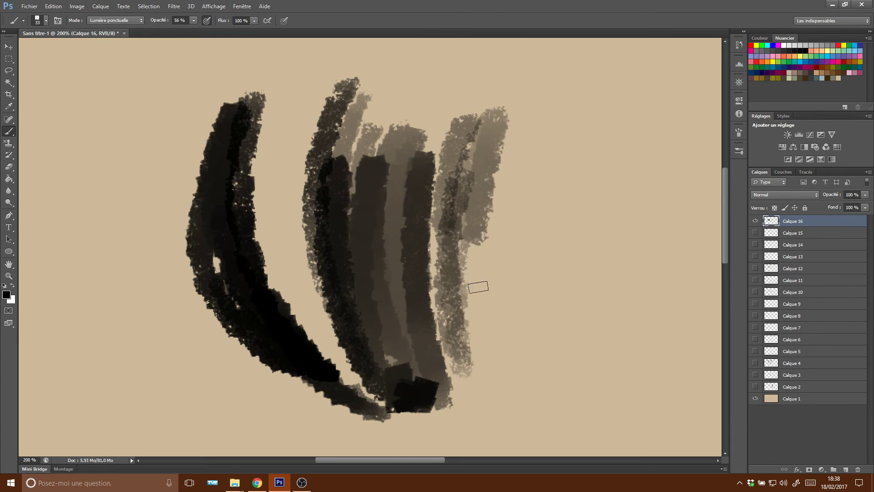
left_click_drag(478, 287, 500, 373)
left_click_drag(532, 119, 553, 392)
left_click(550, 198)
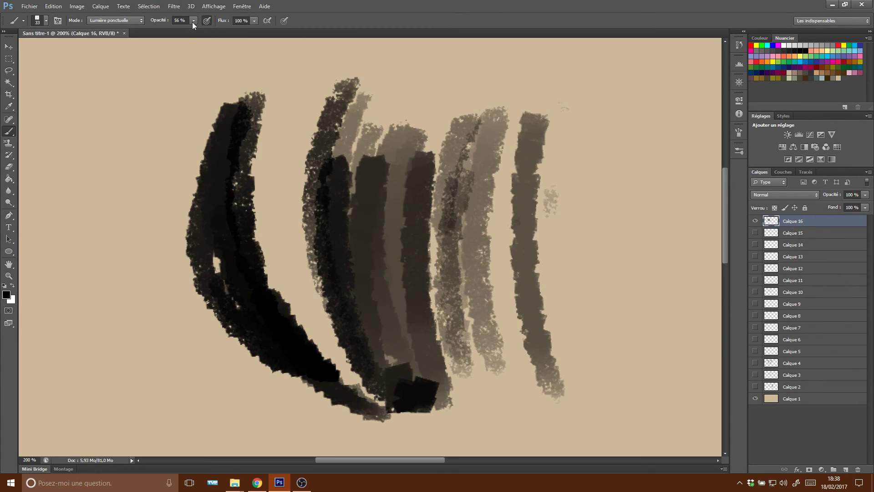
At 9% opacity, paint and build up faint beige strokes on the left side.
left_click_drag(173, 31, 171, 31)
left_click_drag(121, 104, 114, 291)
left_click_drag(128, 143, 174, 349)
left_click_drag(136, 191, 182, 355)
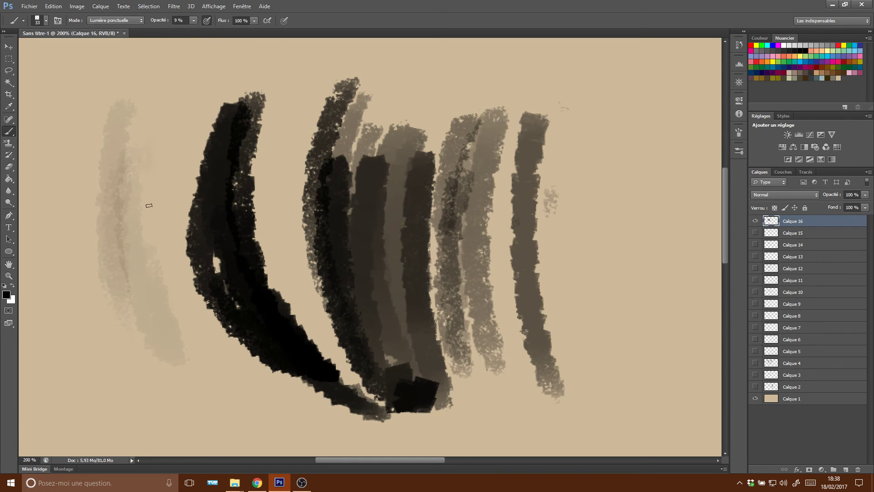
left_click_drag(150, 242, 227, 393)
mouse_move(162, 334)
left_mouse_down()
mouse_move(204, 390)
mouse_move(253, 425)
mouse_move(230, 373)
left_mouse_up()
mouse_move(184, 312)
left_mouse_down()
mouse_move(169, 234)
mouse_move(159, 229)
left_mouse_up()
mouse_move(159, 280)
left_mouse_down()
mouse_move(140, 234)
mouse_move(200, 372)
left_mouse_up()
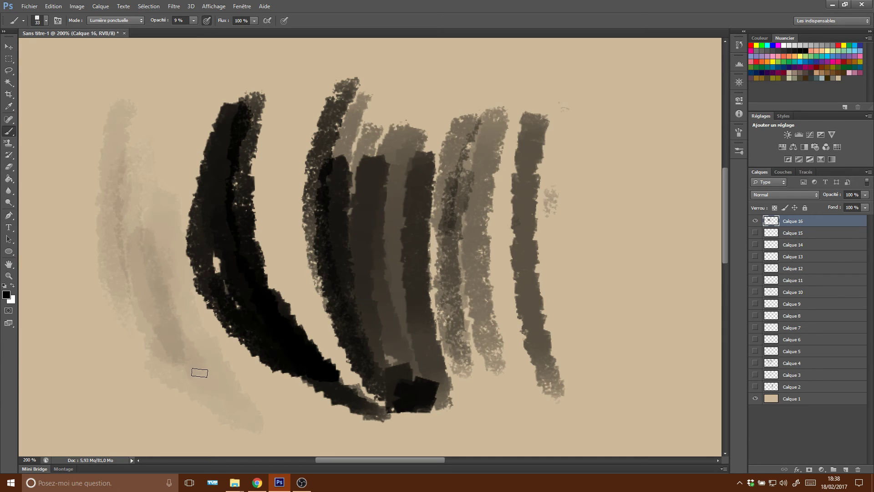
Adjust flow and opacity, enable pressure for size, and add grey and darker strokes.
left_click(255, 21)
type("57")
left_click(194, 20)
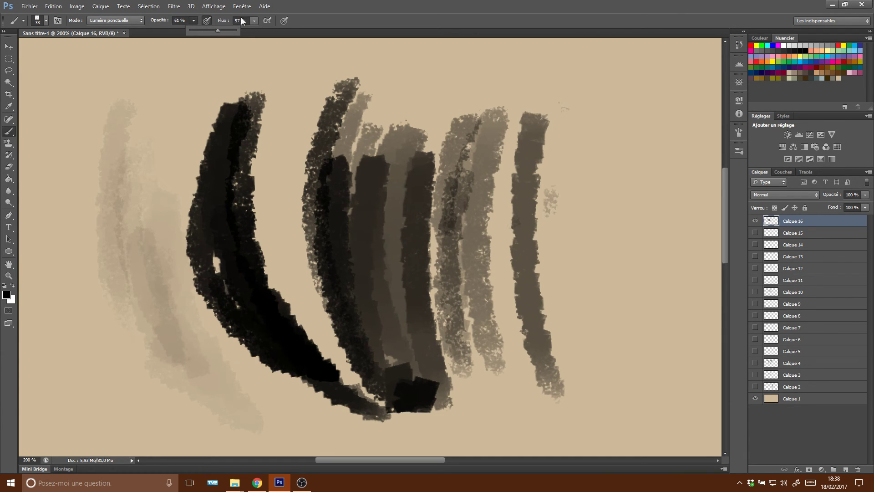
mouse_move(612, 124)
left_mouse_down()
mouse_move(586, 247)
mouse_move(625, 184)
mouse_move(616, 266)
mouse_move(647, 401)
mouse_move(633, 164)
mouse_move(664, 401)
mouse_move(655, 177)
left_mouse_up()
mouse_move(137, 189)
left_mouse_down()
mouse_move(177, 363)
mouse_move(137, 157)
mouse_move(196, 373)
left_mouse_up()
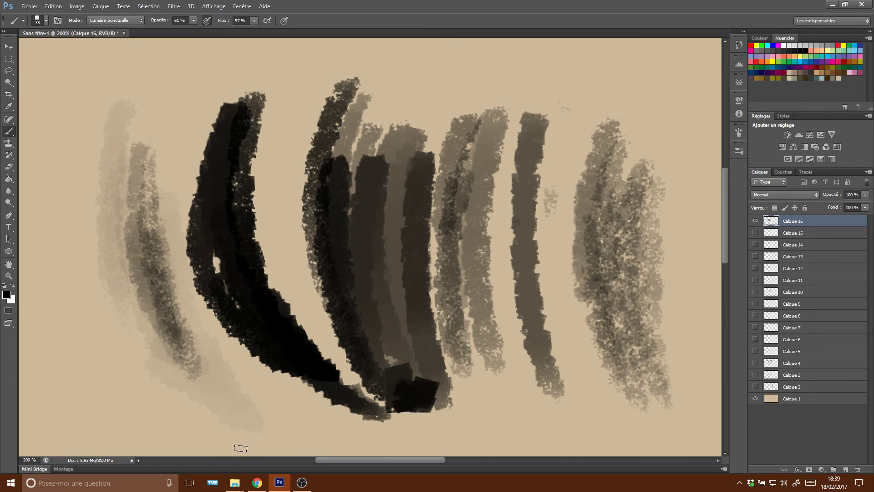
left_click(283, 21)
mouse_move(136, 137)
left_mouse_down()
mouse_move(127, 276)
mouse_move(141, 339)
left_mouse_up()
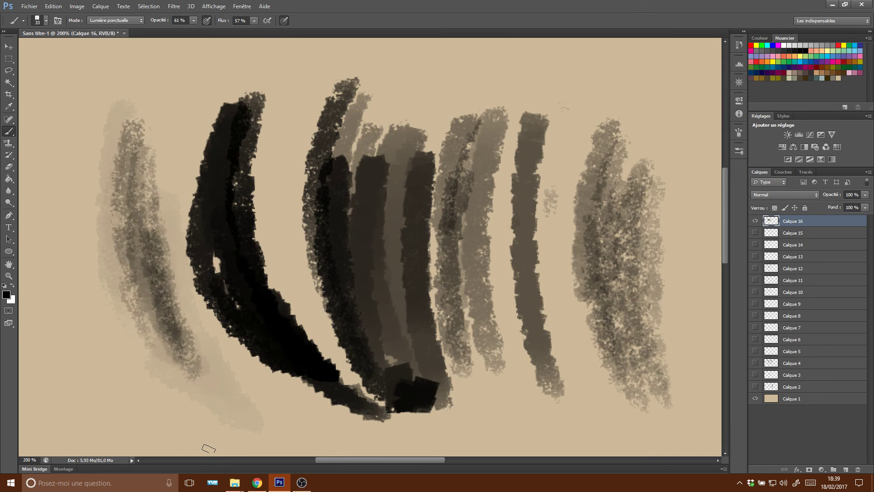